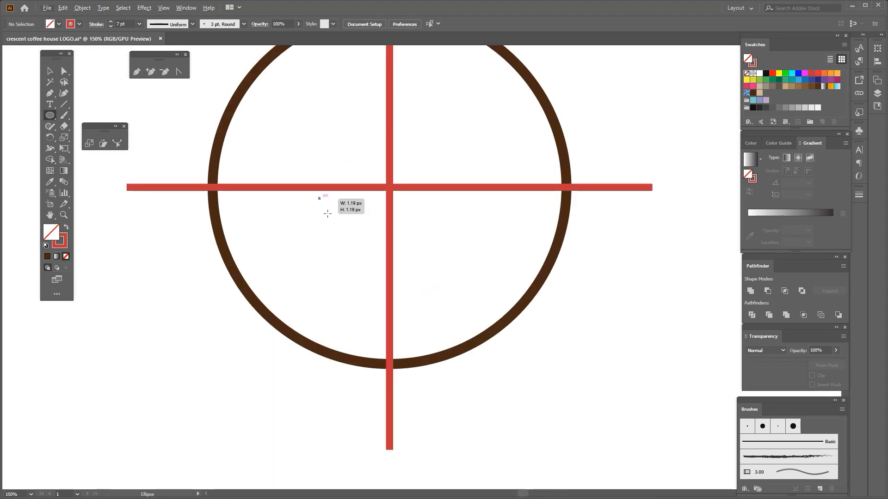
# Step: Draw an ellipse about 140 by 171 px in the circle's lower half and match its stroke to the circle's brown outline
pyautogui.scroll(-3, 440, 329)
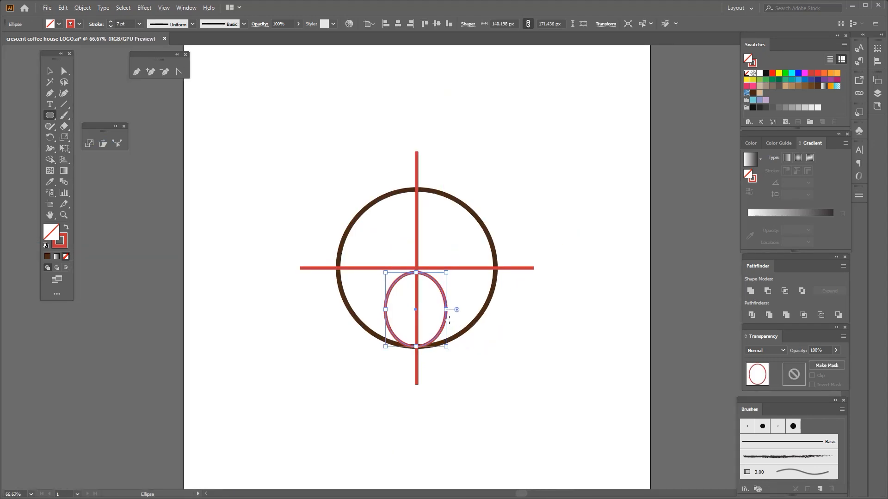
pyautogui.press('i')
pyautogui.scroll(3, 448, 337)
pyautogui.click(216, 277)
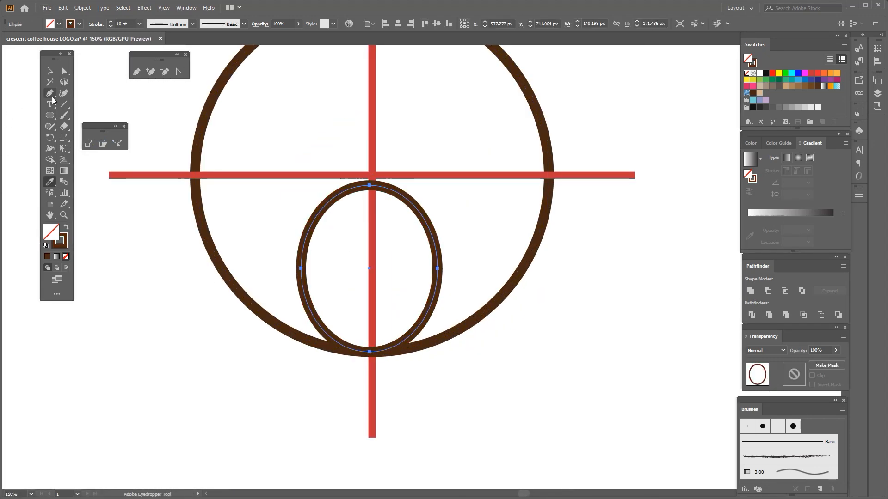
# Step: Align the small ellipse's horizontal center to the large circle, using the circle as the key object
pyautogui.click(50, 71)
pyautogui.click(290, 239)
pyautogui.scroll(-1, 304, 225)
pyautogui.click(313, 227)
pyautogui.scroll(1, 337, 247)
pyautogui.press('space')
pyautogui.moveTo(367, 242); pyautogui.dragTo(366, 235)
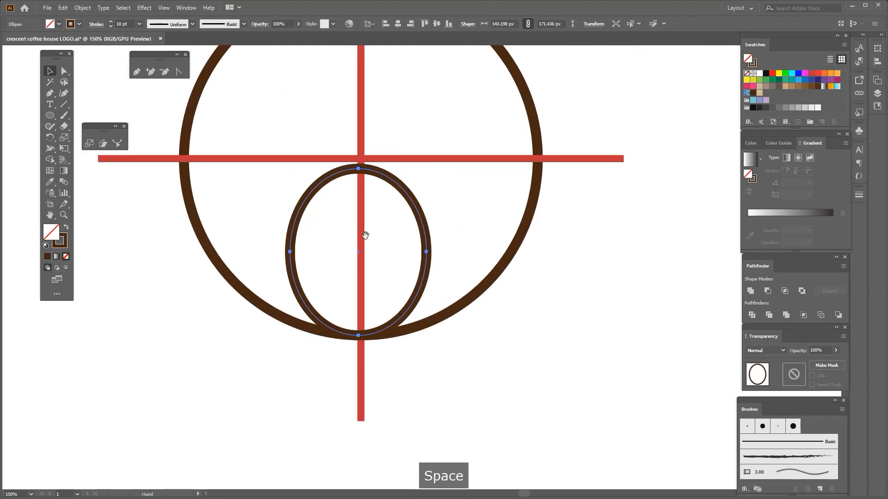
pyautogui.keyDown('shift'); pyautogui.click(476, 294); pyautogui.keyUp('shift')
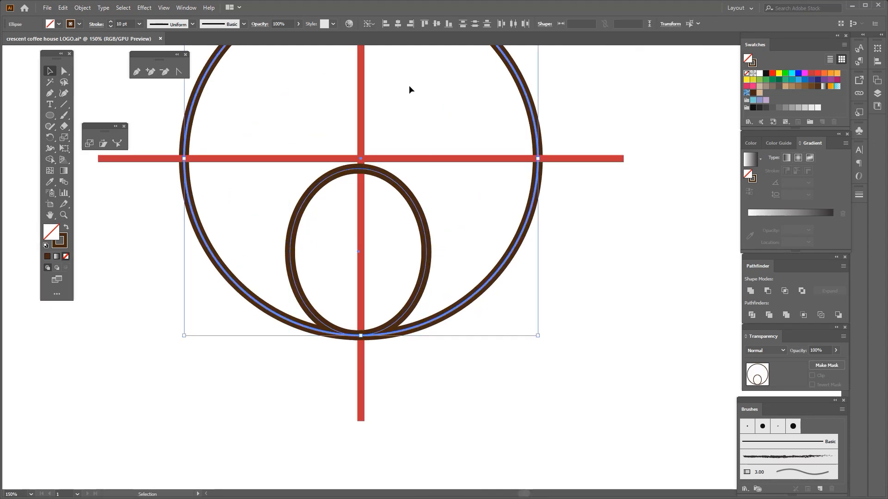
pyautogui.click(397, 24)
pyautogui.click(456, 204)
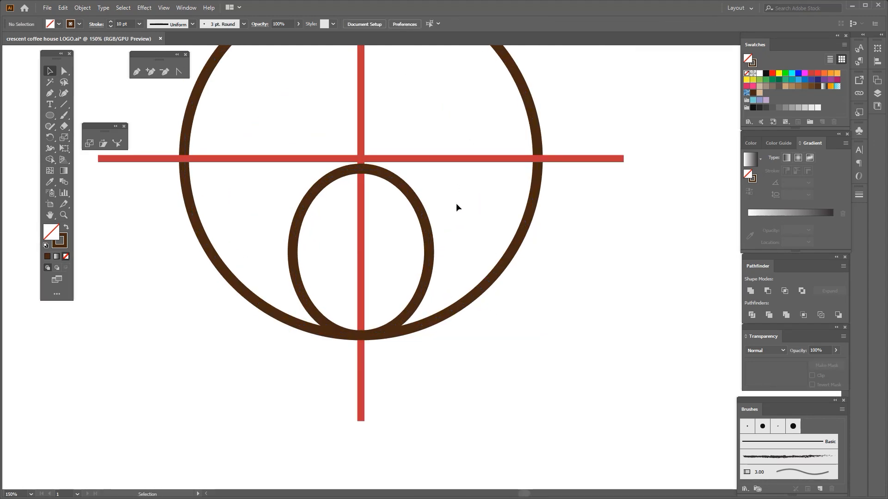
# Step: Reduce the small ellipse's height to about 169 px by lowering its upper edge slightly
pyautogui.scroll(1, 455, 204)
pyautogui.scroll(-1, 451, 217)
pyautogui.press('space')
pyautogui.moveTo(434, 242)
pyautogui.mouseDown()
pyautogui.moveTo(440, 224)
pyautogui.moveTo(437, 236)
pyautogui.mouseUp()
pyautogui.scroll(1, 387, 187)
pyautogui.moveTo(406, 210); pyautogui.dragTo(438, 179)
pyautogui.scroll(1, 383, 179)
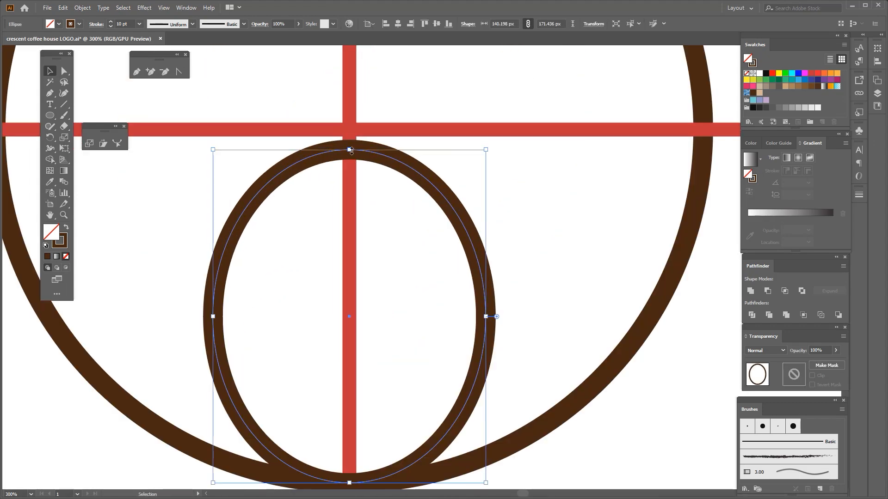
pyautogui.moveTo(349, 149); pyautogui.dragTo(356, 154)
# Step: Narrow the small ellipse to about 137 px wide by moving its left edge inward
pyautogui.scroll(-3, 365, 165)
pyautogui.click(277, 315)
pyautogui.scroll(1, 319, 227)
pyautogui.scroll(1, 314, 224)
pyautogui.click(309, 224)
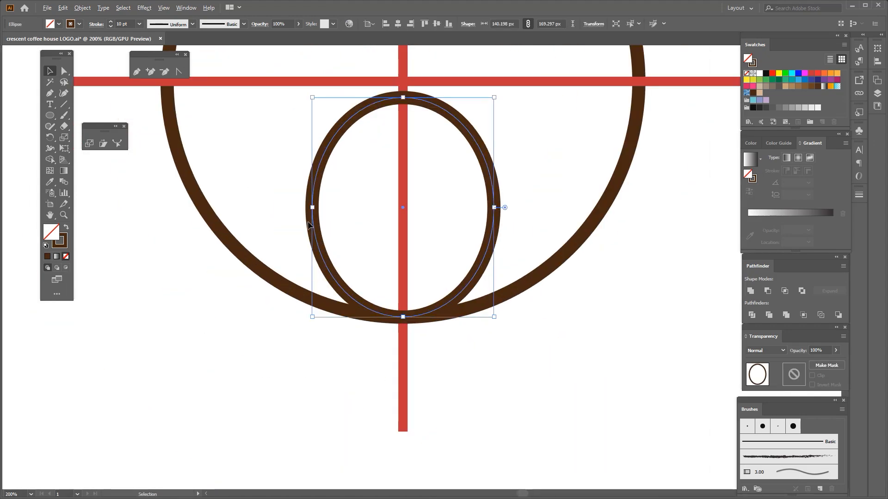
pyautogui.moveTo(314, 211); pyautogui.dragTo(316, 211)
# Step: Center the small ellipse horizontally on the vertical red guide line
pyautogui.moveTo(367, 191); pyautogui.dragTo(403, 223)
pyautogui.moveTo(292, 153); pyautogui.dragTo(402, 226)
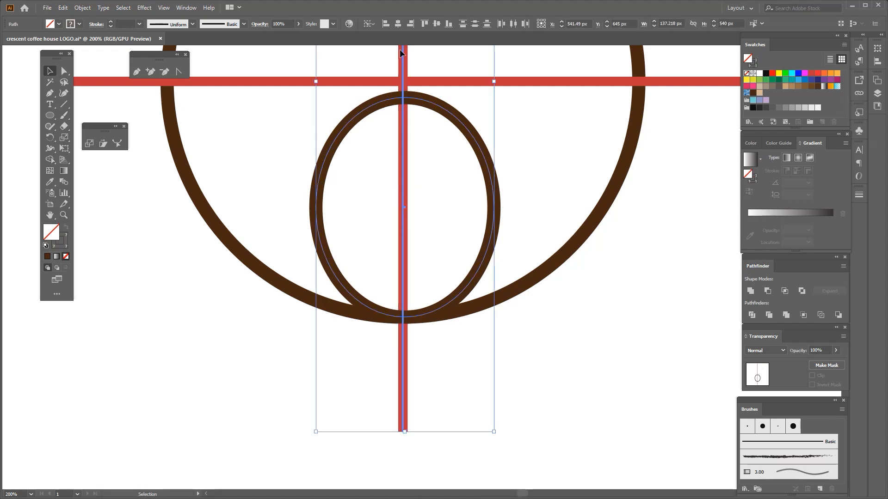
pyautogui.click(272, 383)
pyautogui.scroll(-1, 279, 354)
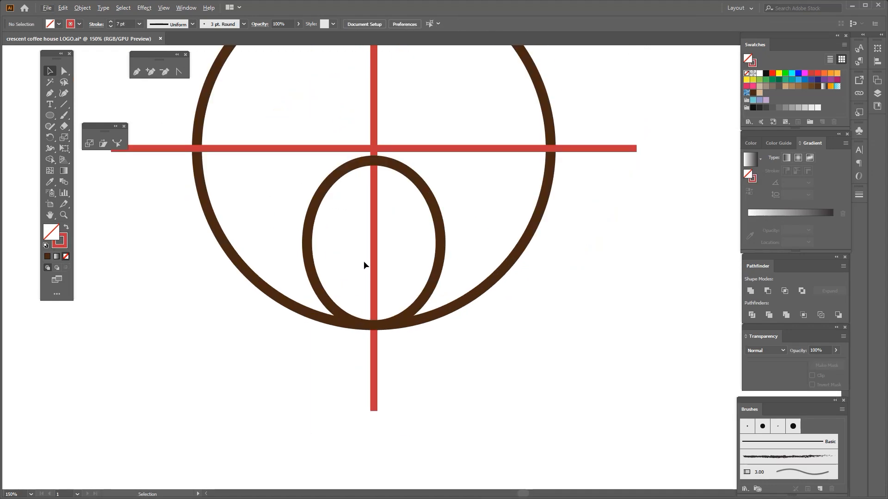
# Step: Draw a four-point zigzag path with the Pen tool from the ellipse's top anchor to its bottom, bending left and then right
pyautogui.press('p')
pyautogui.scroll(1, 363, 250)
pyautogui.press('capslock')
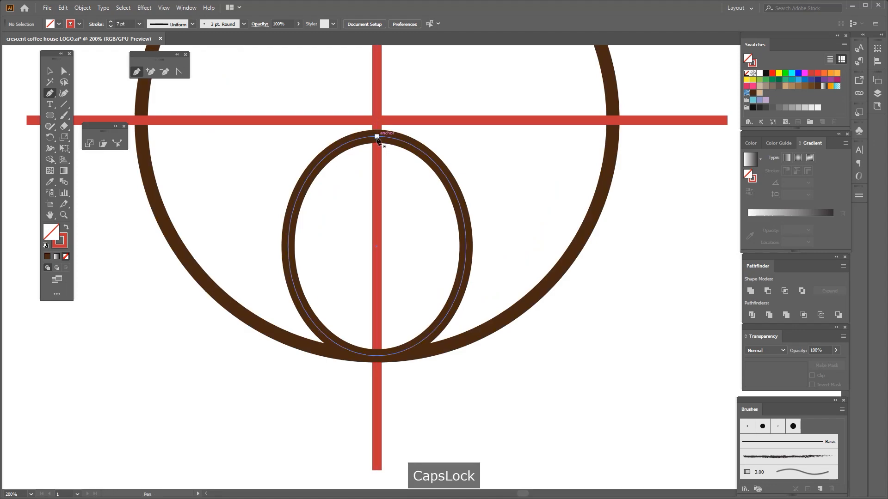
pyautogui.click(376, 136)
pyautogui.press('space')
pyautogui.moveTo(346, 215); pyautogui.dragTo(345, 201)
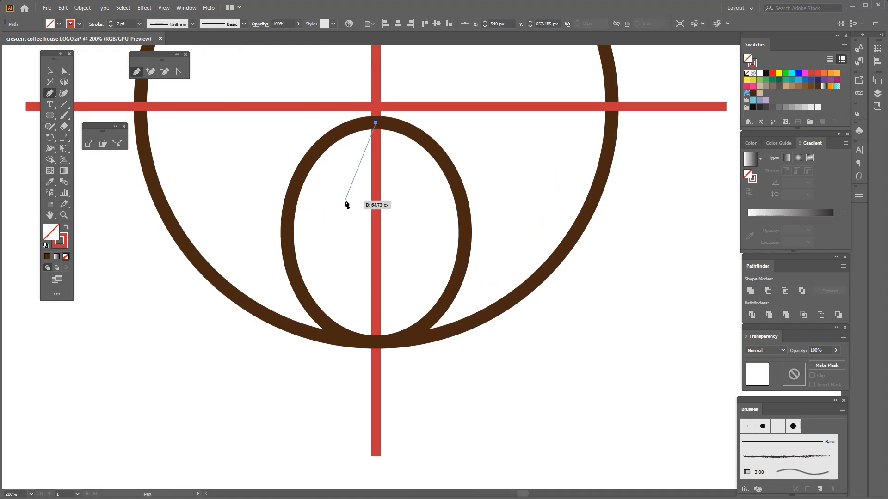
pyautogui.click(345, 202)
pyautogui.press('space')
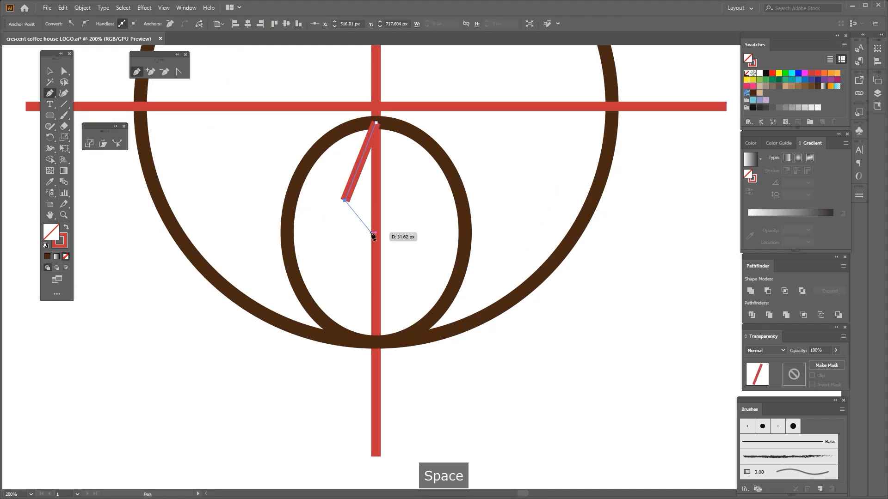
pyautogui.click(400, 284)
pyautogui.press('space')
pyautogui.moveTo(400, 285); pyautogui.dragTo(396, 253)
pyautogui.click(372, 312)
pyautogui.scroll(1, 387, 218)
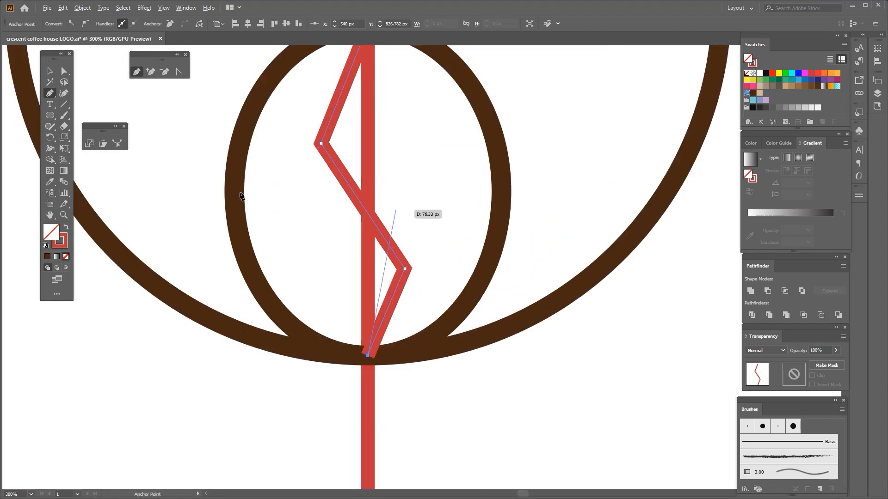
# Step: Move the zigzag's two middle anchor points slightly with Direct Selection, bringing them closer to the vertical guide line
pyautogui.click(64, 71)
pyautogui.press('space')
pyautogui.moveTo(302, 122); pyautogui.dragTo(324, 148)
pyautogui.click(319, 155)
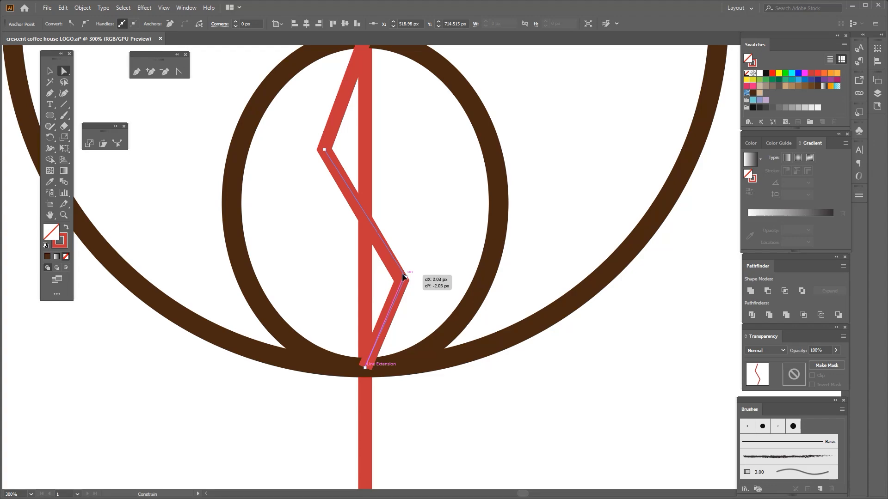
pyautogui.moveTo(403, 274); pyautogui.dragTo(402, 274)
pyautogui.scroll(-1, 402, 273)
pyautogui.press('v')
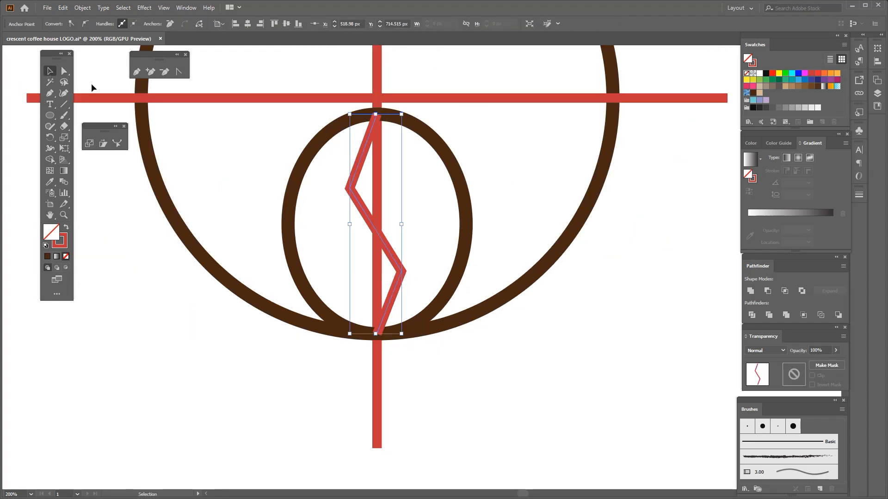
# Step: Try to turn the zigzag's two middle corners into smooth curves with the Curvature tool
pyautogui.hotkey('ctrl', '=')
pyautogui.click(64, 95)
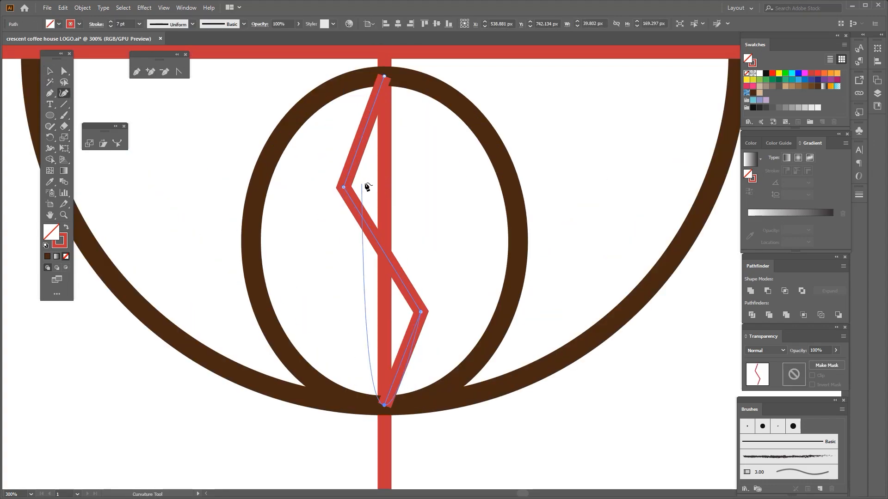
pyautogui.doubleClick(343, 186)
pyautogui.scroll(-1, 393, 238)
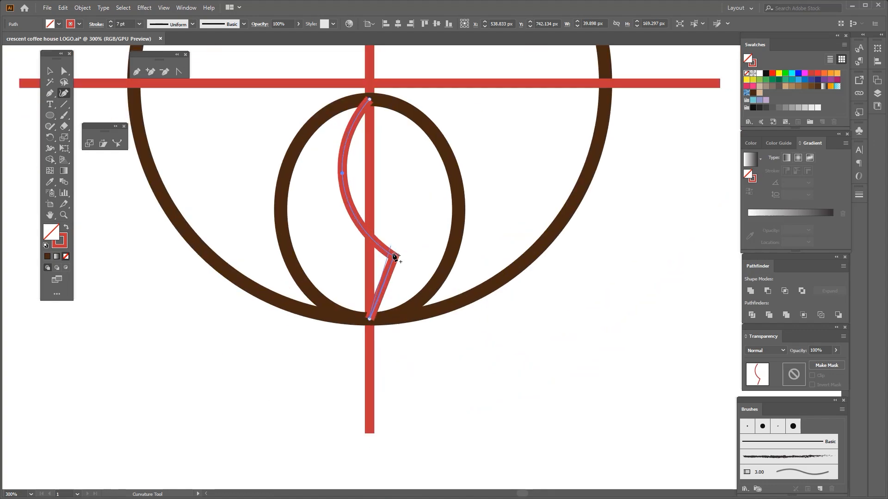
pyautogui.doubleClick(394, 257)
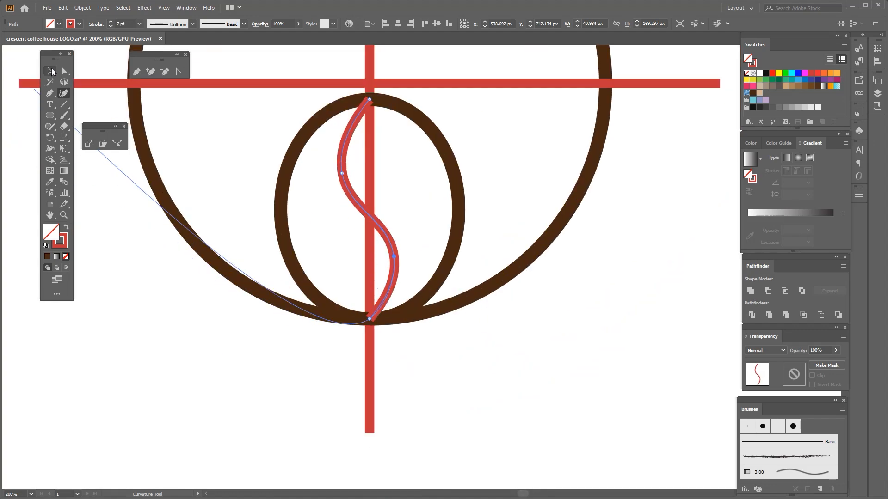
pyautogui.click(51, 71)
pyautogui.scroll(-1, 335, 200)
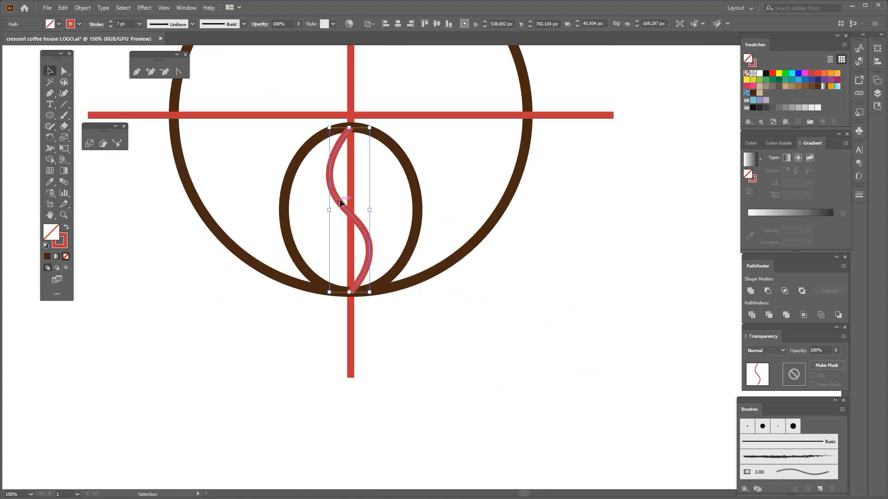
# Step: Undo the smoothing of the zigzag's two middle corners
pyautogui.scroll(1, 339, 200)
pyautogui.click(64, 70)
pyautogui.hotkey('ctrl', 'z')
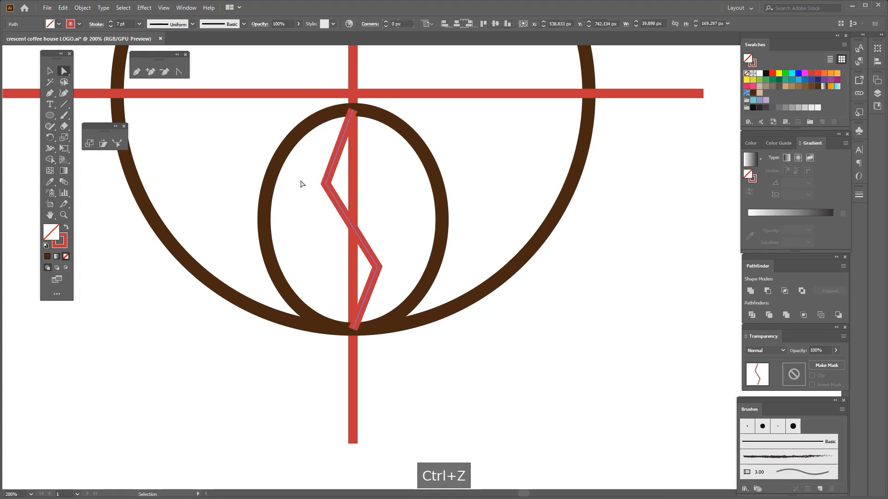
# Step: Pull the zigzag's upper and lower middle anchor points slightly inward, placing the upper one at X about 521 px
pyautogui.scroll(2, 324, 189)
pyautogui.click(318, 194)
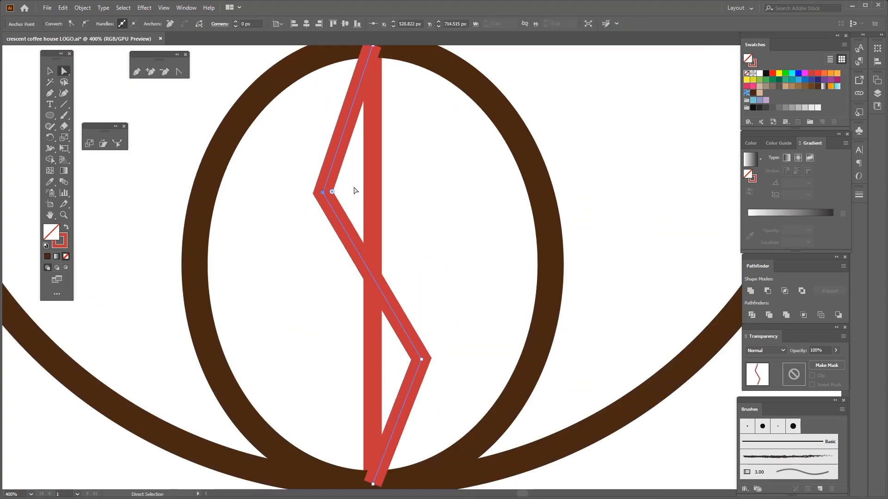
pyautogui.scroll(-2, 380, 256)
pyautogui.click(378, 259)
pyautogui.scroll(3, 378, 265)
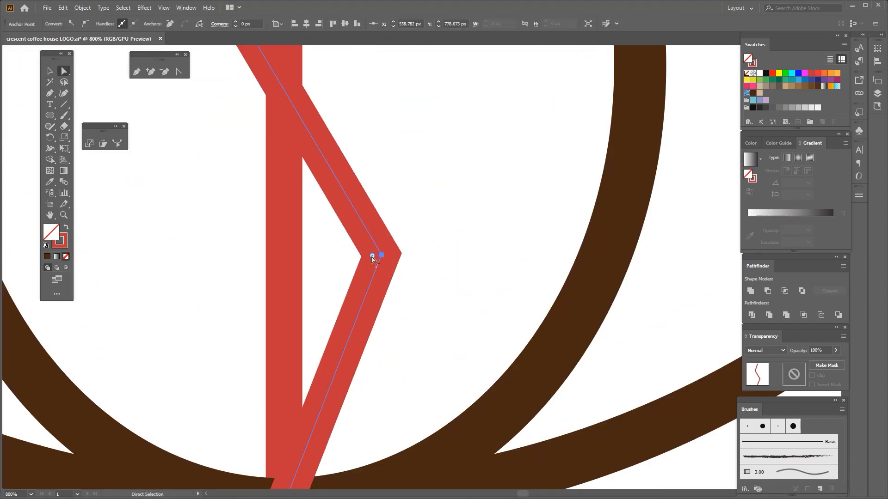
pyautogui.hotkey('ctrl', 'z')
pyautogui.click(380, 256)
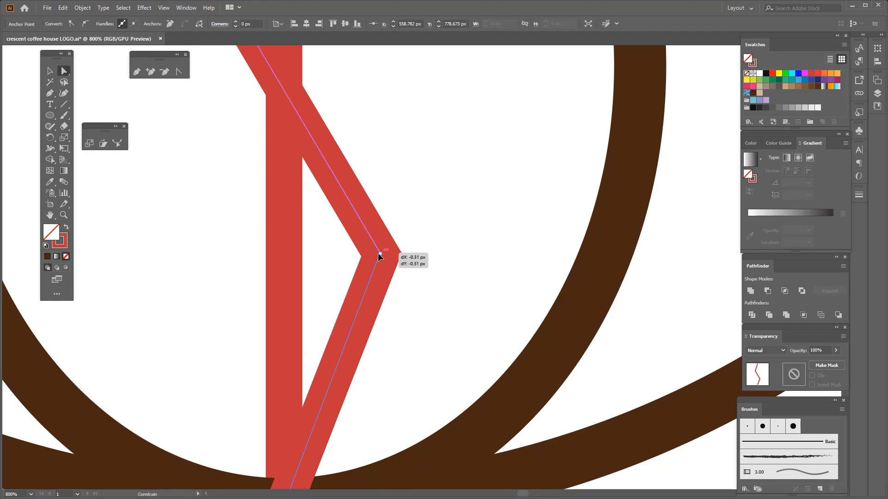
pyautogui.moveTo(378, 253); pyautogui.dragTo(376, 254)
# Step: Move both middle anchor points of the zigzag up together, placing the upper one at Y about 713 px
pyautogui.scroll(-4, 380, 253)
pyautogui.scroll(2, 333, 167)
pyautogui.keyDown('shift'); pyautogui.click(411, 342); pyautogui.keyUp('shift')
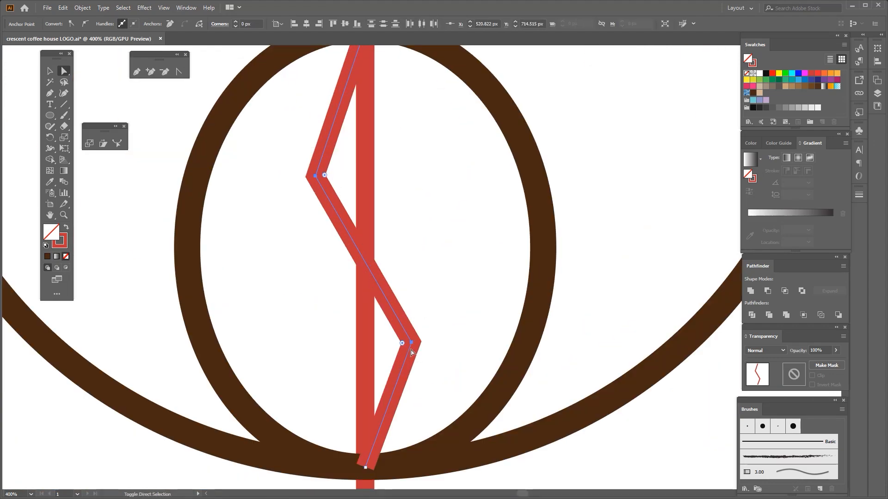
pyautogui.moveTo(410, 339); pyautogui.dragTo(410, 337)
pyautogui.click(292, 157)
pyautogui.click(315, 172)
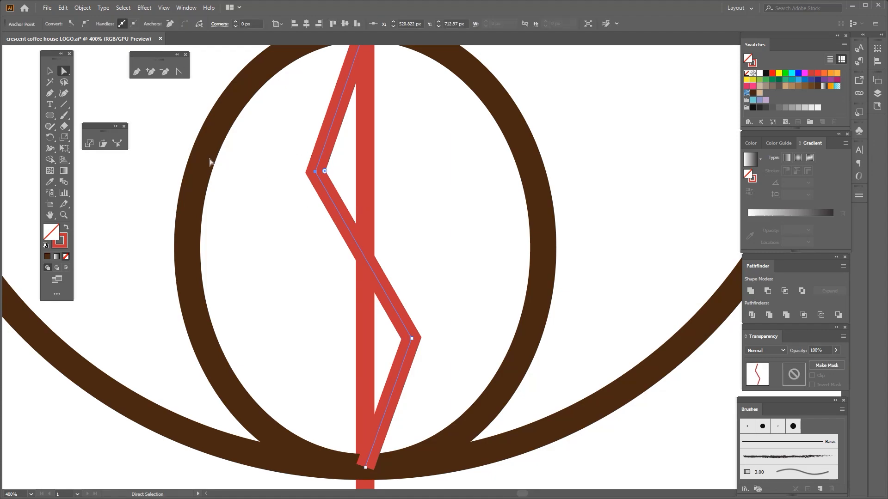
# Step: Convert both middle corners of the zigzag to smooth points with the Curvature tool, forming an S-curve
pyautogui.click(64, 93)
pyautogui.doubleClick(315, 171)
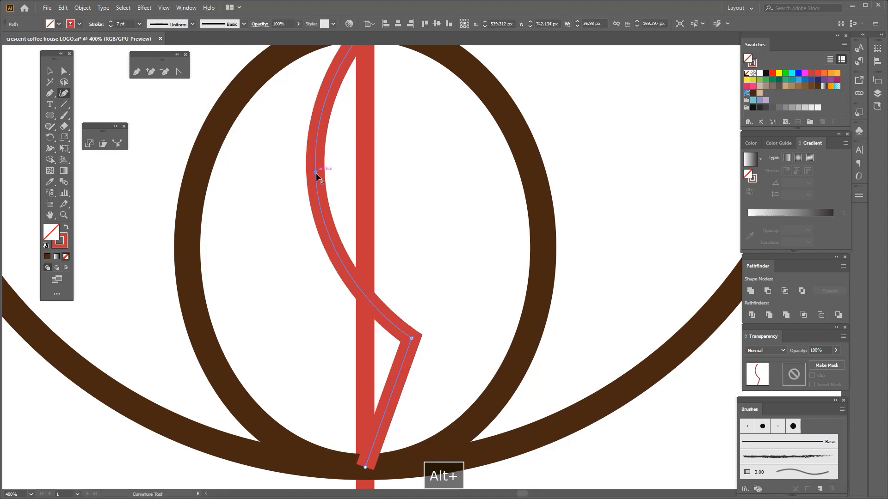
pyautogui.scroll(-2, 315, 173)
pyautogui.doubleClick(373, 274)
pyautogui.scroll(-2, 373, 274)
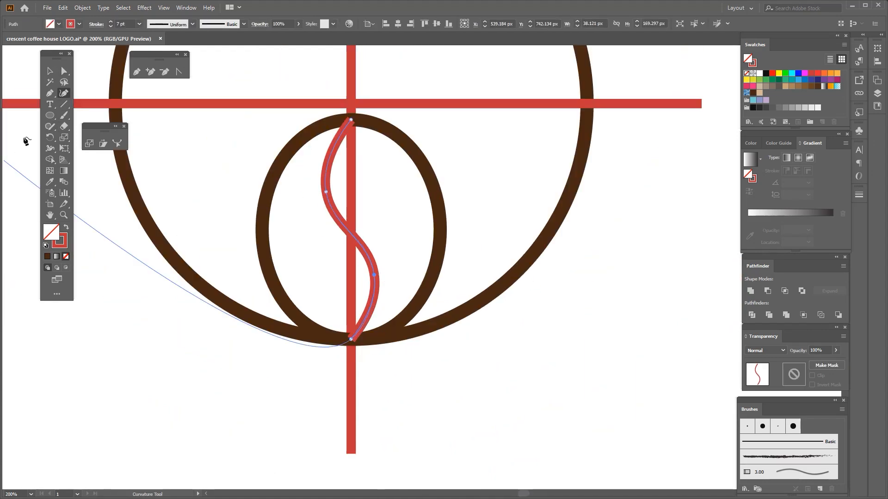
pyautogui.click(50, 70)
pyautogui.click(185, 358)
# Step: Copy the ellipse's 10 pt brown stroke onto the S-curve with the Eyedropper
pyautogui.scroll(-2, 185, 357)
pyautogui.moveTo(185, 358); pyautogui.dragTo(250, 309)
pyautogui.scroll(1, 308, 221)
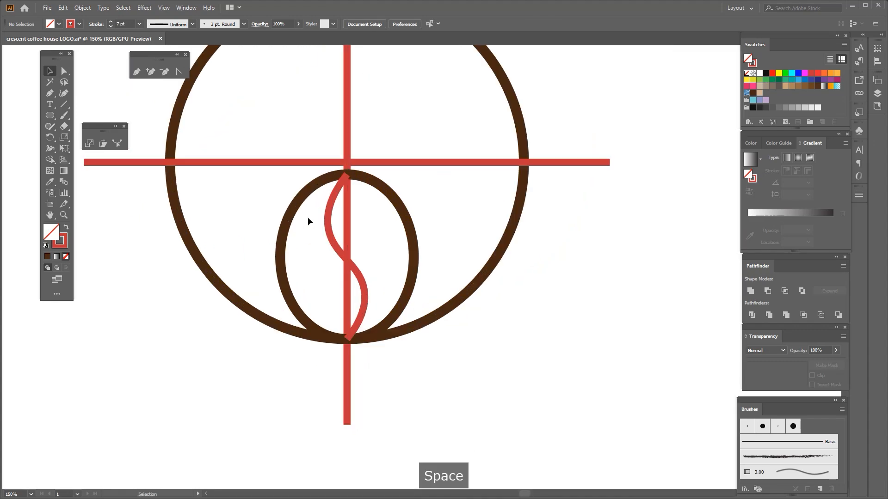
pyautogui.click(336, 232)
pyautogui.press('i')
pyautogui.click(396, 194)
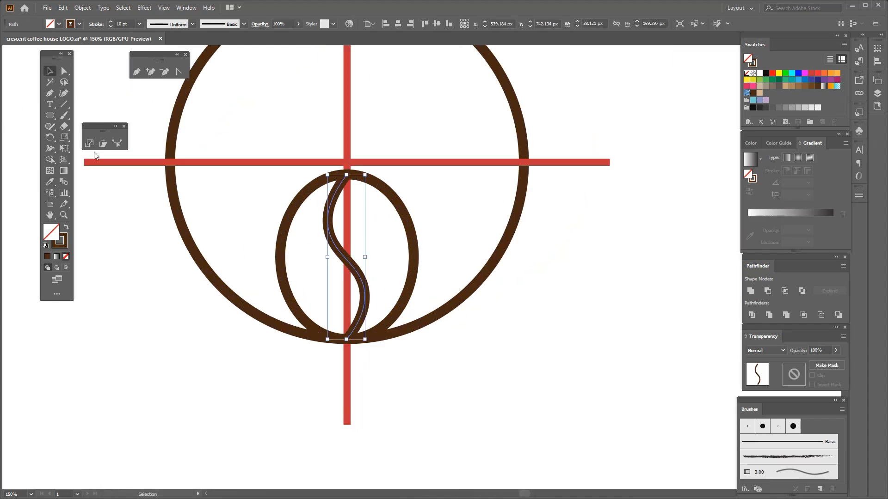
# Step: Fill the small ellipse with white
pyautogui.click(250, 188)
pyautogui.click(278, 241)
pyautogui.click(55, 27)
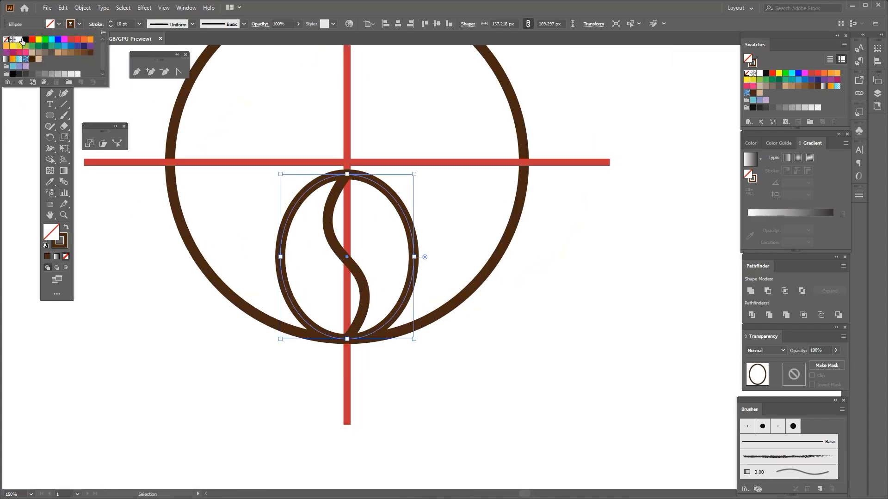
pyautogui.click(21, 40)
pyautogui.click(175, 336)
# Step: Group the small ellipse and the S-curve into one coffee bean object, keeping it in its original position
pyautogui.scroll(-1, 236, 314)
pyautogui.scroll(1, 281, 274)
pyautogui.moveTo(242, 196); pyautogui.dragTo(307, 253)
pyautogui.moveTo(281, 253); pyautogui.dragTo(230, 267)
pyautogui.hotkey('ctrl', 'z')
pyautogui.hotkey('ctrl', 'g')
pyautogui.scroll(-2, 369, 296)
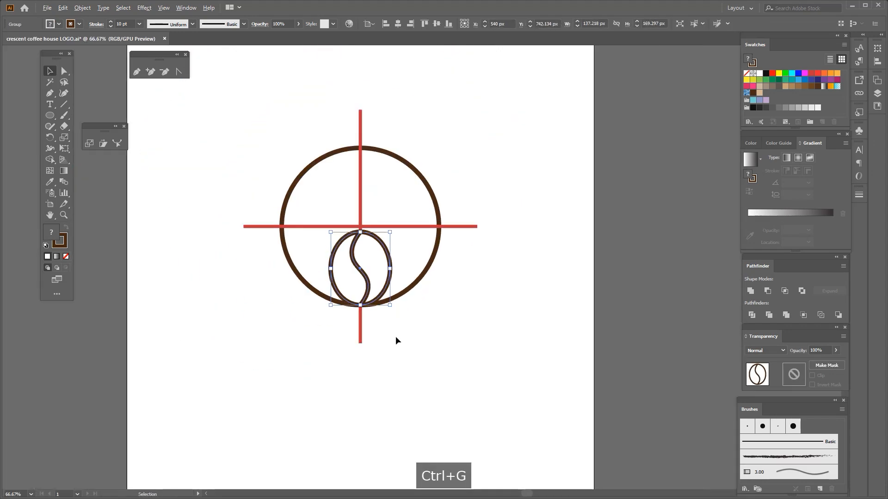
pyautogui.scroll(1, 322, 313)
pyautogui.click(320, 311)
# Step: Draw a straight diagonal Pen line from the vertical guide at about X 540, Y 519 px down to about X 494, Y 564 px
pyautogui.scroll(1, 386, 157)
pyautogui.moveTo(382, 150); pyautogui.dragTo(380, 209)
pyautogui.press('p')
pyautogui.scroll(1, 366, 260)
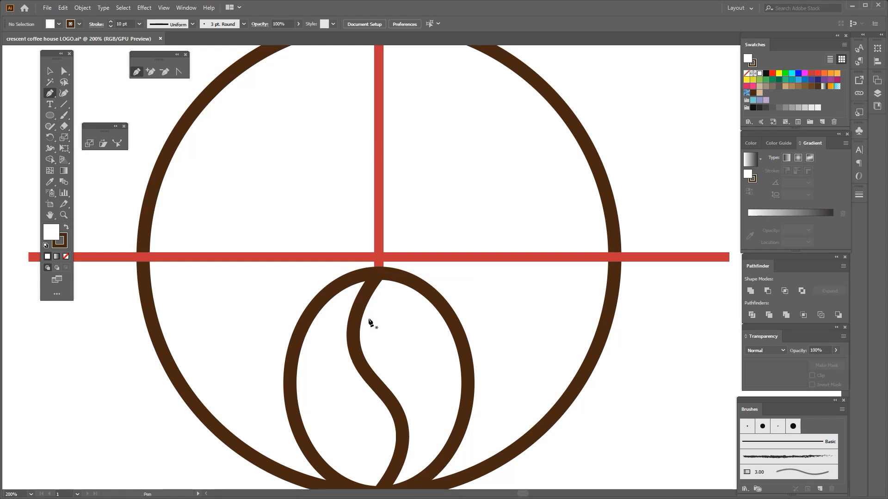
pyautogui.scroll(2, 382, 153)
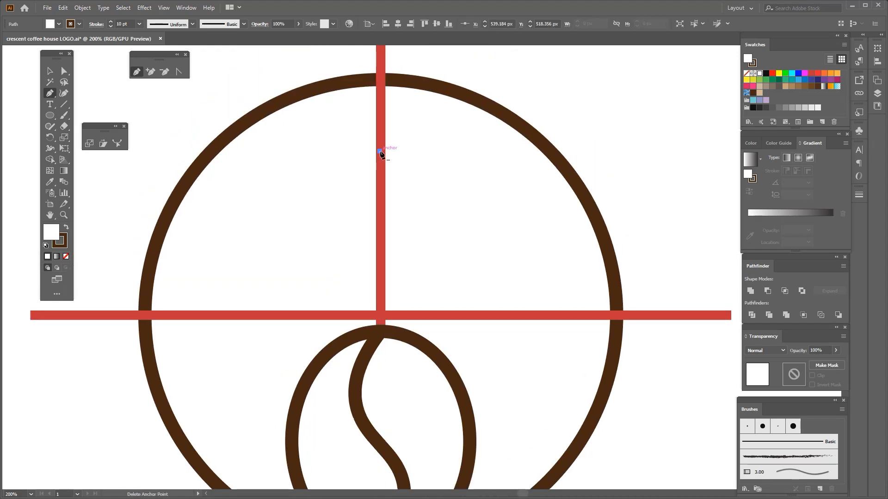
pyautogui.hotkey('ctrl', 'z')
pyautogui.click(380, 152)
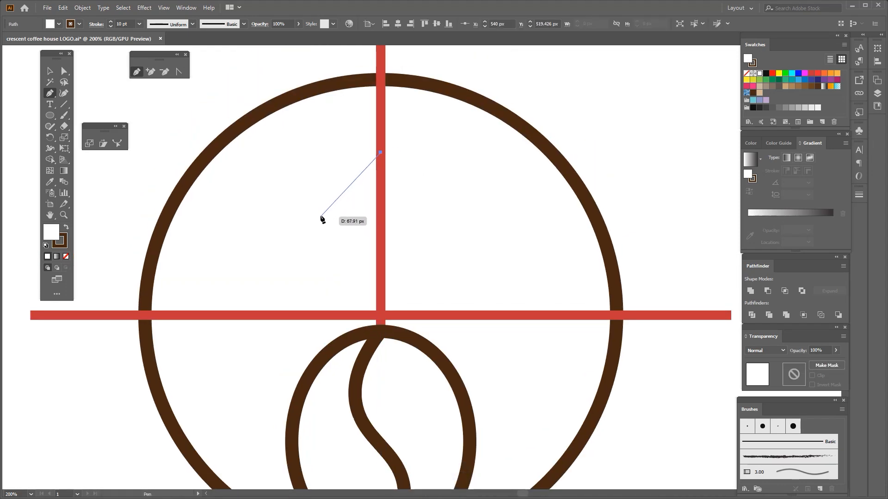
pyautogui.click(321, 210)
pyautogui.scroll(1, 361, 187)
pyautogui.press('v')
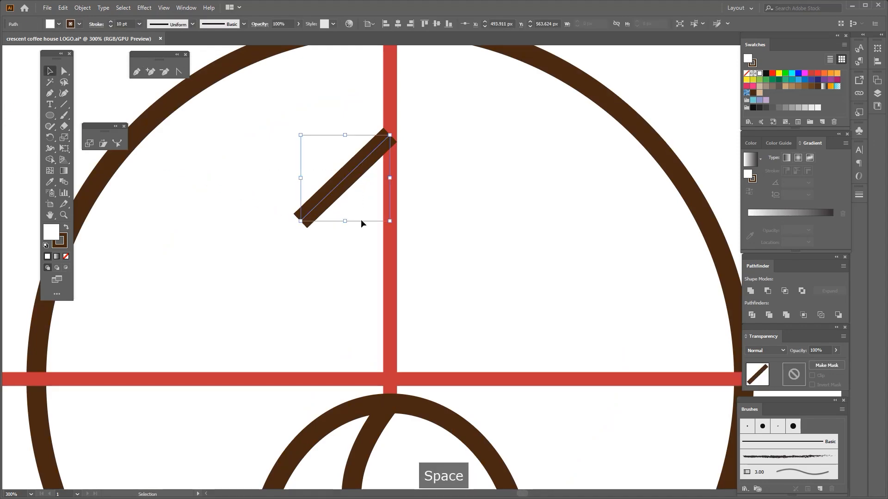
pyautogui.hotkey('ctrl', 'c')
pyautogui.press('r')
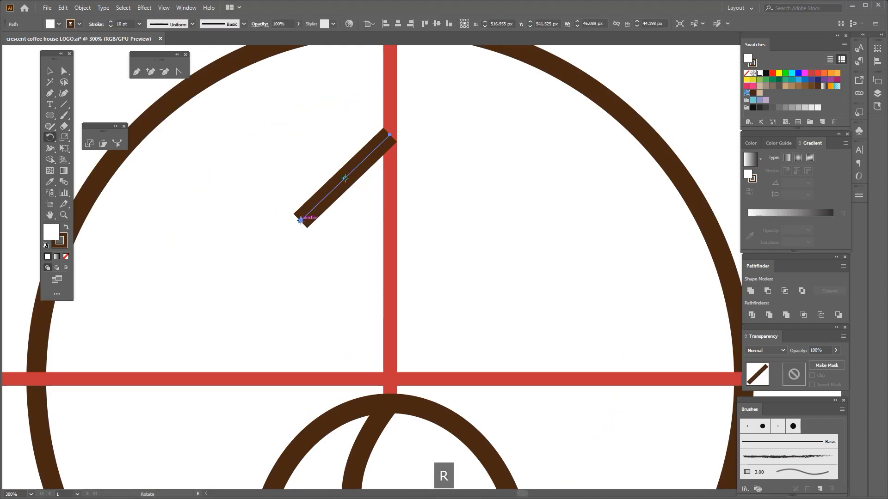
pyautogui.moveTo(339, 204); pyautogui.dragTo(310, 253)
pyautogui.hotkey('ctrl', 'z')
# Step: Reflect an in-place copy of the diagonal line downward and join both lines at their shared outer corner into a chevron
pyautogui.hotkey('ctrl', 'c')
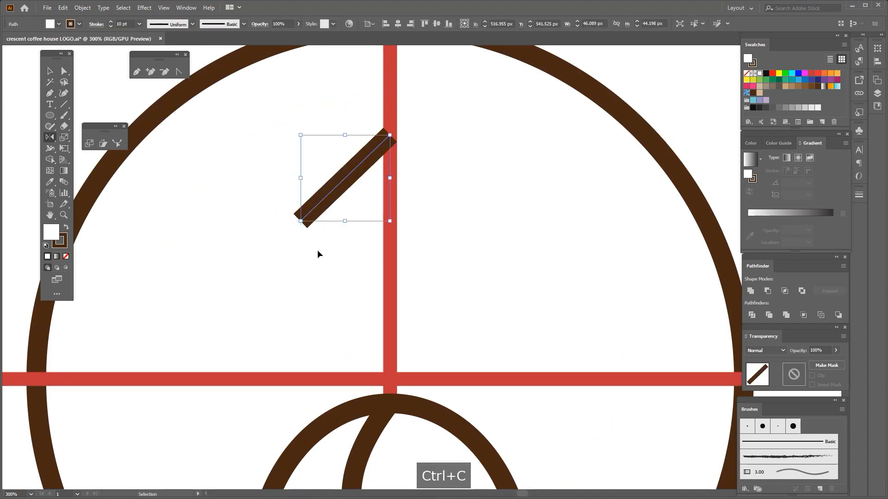
pyautogui.hotkey('ctrl', 'f')
pyautogui.press('r')
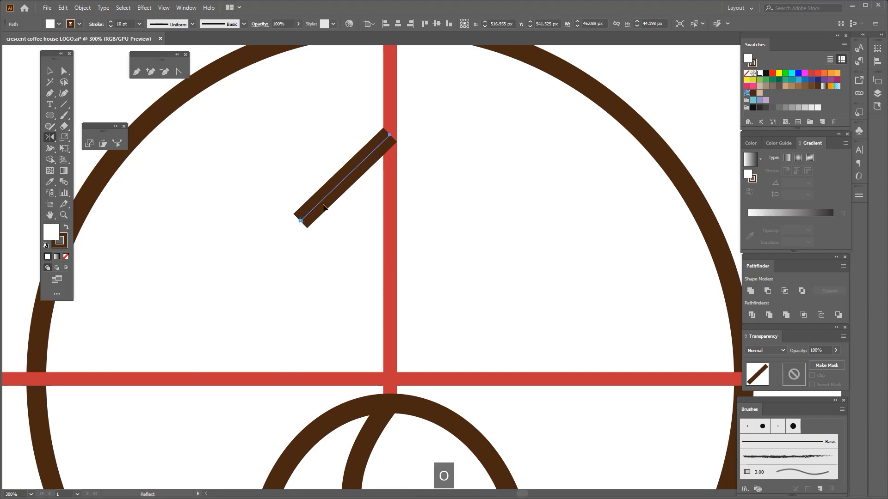
pyautogui.moveTo(323, 205); pyautogui.dragTo(336, 256)
pyautogui.moveTo(260, 193); pyautogui.dragTo(312, 246)
pyautogui.hotkey('ctrl', 'j')
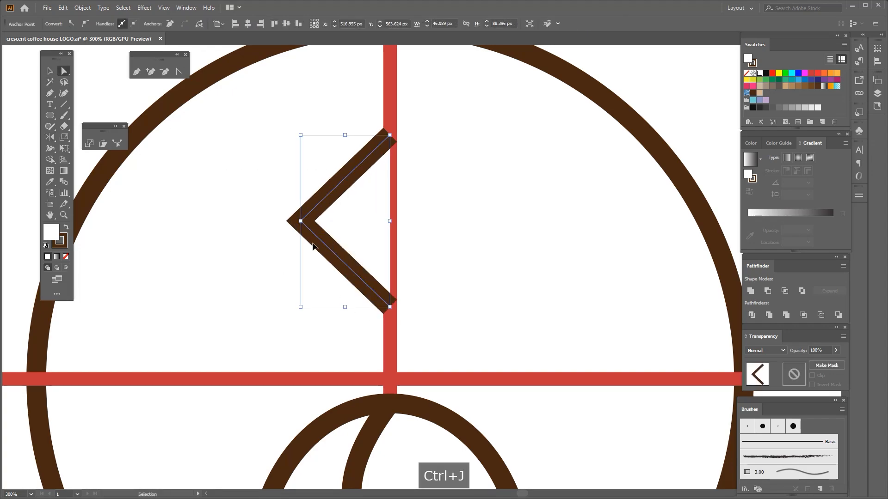
# Step: Move the chevron's outer corner slightly outward, making the shape about 48.6 px wide, and remove its fill
pyautogui.scroll(-2, 286, 232)
pyautogui.moveTo(266, 197); pyautogui.dragTo(302, 214)
pyautogui.scroll(3, 296, 230)
pyautogui.scroll(-1, 302, 214)
pyautogui.click(50, 71)
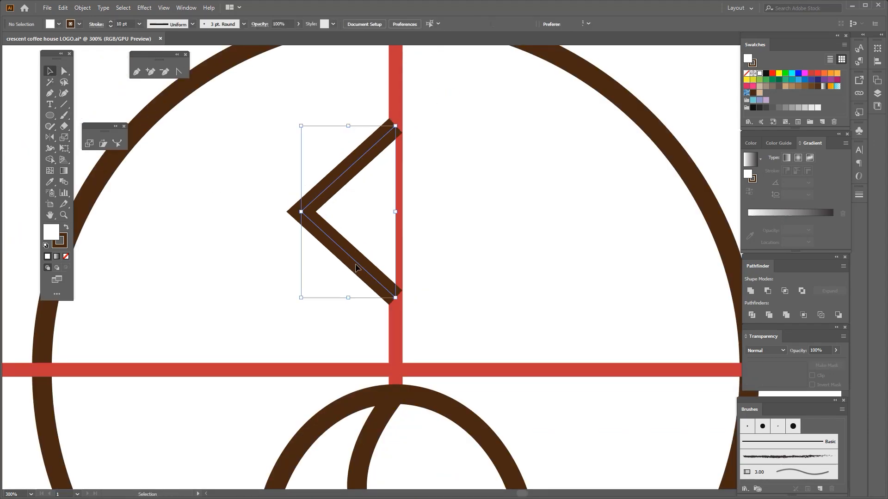
pyautogui.click(66, 256)
pyautogui.scroll(-1, 348, 249)
pyautogui.scroll(1, 356, 244)
# Step: Copy the chevron in place and reflect the copy across the vertical guide to form a diamond
pyautogui.hotkey('ctrl', 'c')
pyautogui.hotkey('ctrl', 'f')
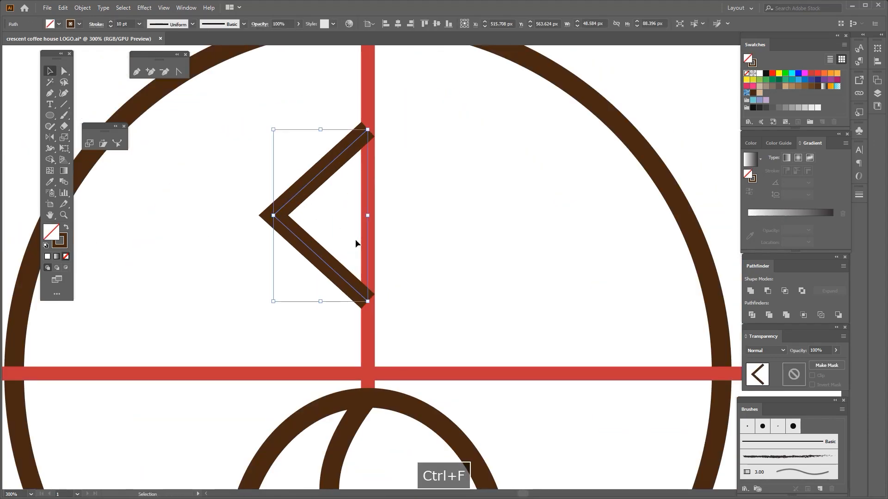
pyautogui.click(368, 129)
pyautogui.moveTo(368, 130); pyautogui.dragTo(301, 234)
pyautogui.click(52, 72)
pyautogui.scroll(-2, 304, 213)
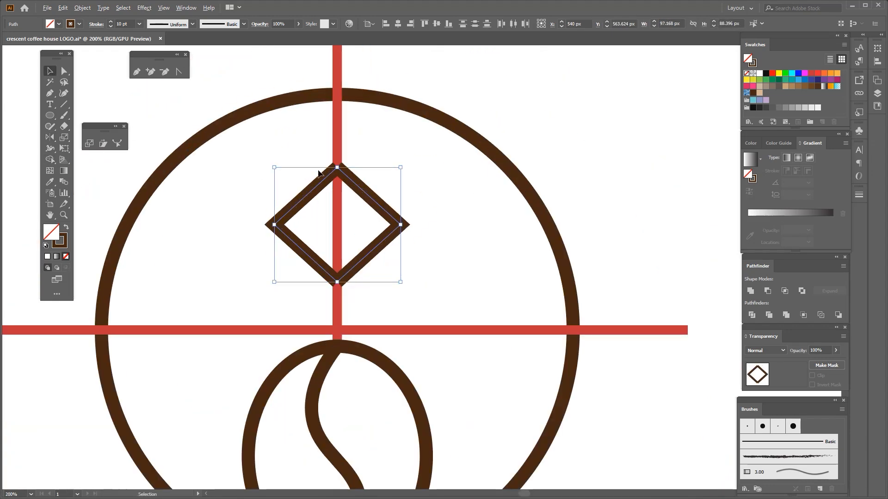
# Step: Lock the red guide and join the two chevrons' endpoints at the diamond's top and bottom corners
pyautogui.scroll(2, 342, 166)
pyautogui.hotkey('ctrl', '2')
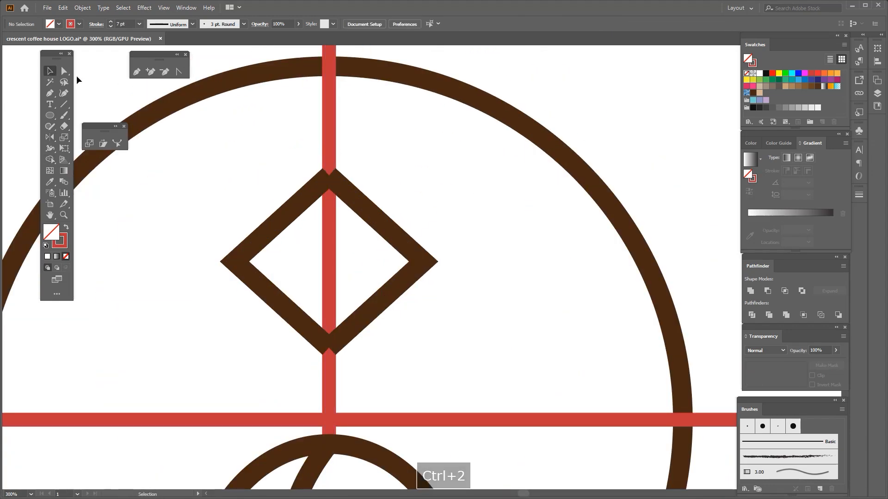
pyautogui.click(68, 73)
pyautogui.moveTo(322, 134); pyautogui.dragTo(350, 203)
pyautogui.hotkey('ctrl', 'j')
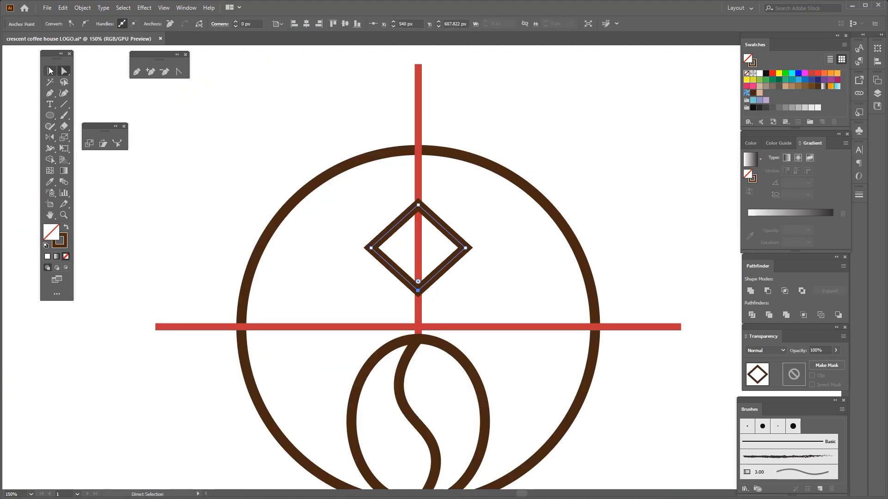
# Step: Enlarge the diamond to about 139 × 127 px and give it a white fill
pyautogui.click(50, 70)
pyautogui.click(329, 248)
pyautogui.moveTo(339, 222); pyautogui.dragTo(393, 250)
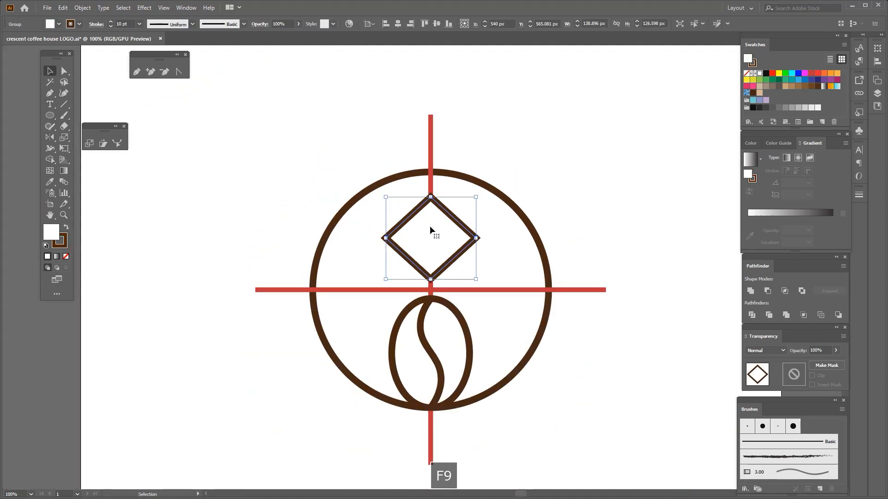
pyautogui.scroll(2, 431, 227)
pyautogui.moveTo(435, 229); pyautogui.dragTo(429, 262)
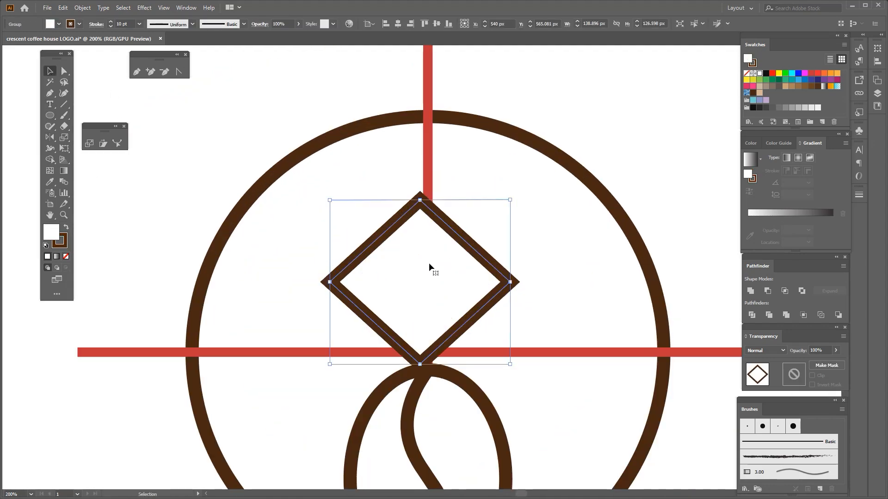
pyautogui.hotkey('ctrl', 'z')
# Step: Round the diamond's left and right corners to a radius of about 45.9 px, leaving the top and bottom pointed
pyautogui.click(63, 72)
pyautogui.moveTo(317, 236); pyautogui.dragTo(358, 268)
pyautogui.moveTo(549, 232); pyautogui.dragTo(436, 267)
pyautogui.click(335, 280)
pyautogui.scroll(-1, 337, 281)
pyautogui.scroll(1, 416, 274)
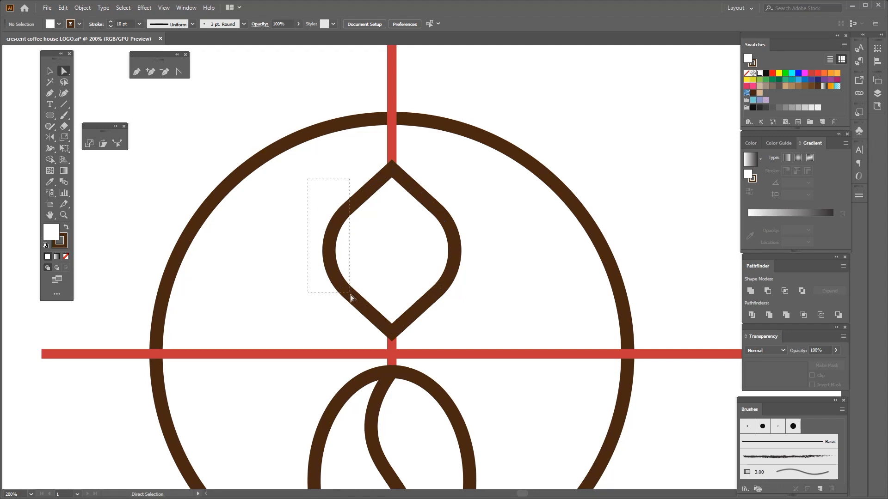
pyautogui.moveTo(350, 296); pyautogui.dragTo(351, 296)
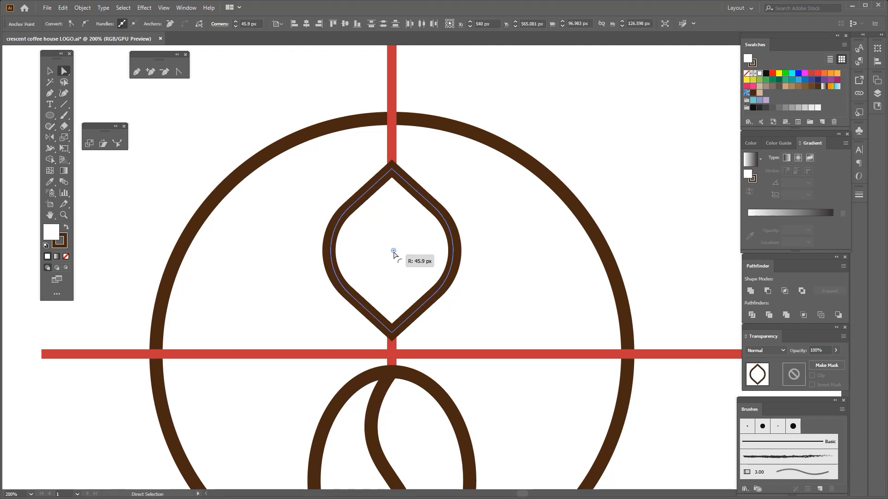
pyautogui.moveTo(393, 252); pyautogui.dragTo(394, 251)
# Step: Fine-tune the side rounding until the petal shape is about 94.4 px wide
pyautogui.scroll(-1, 345, 266)
pyautogui.click(366, 270)
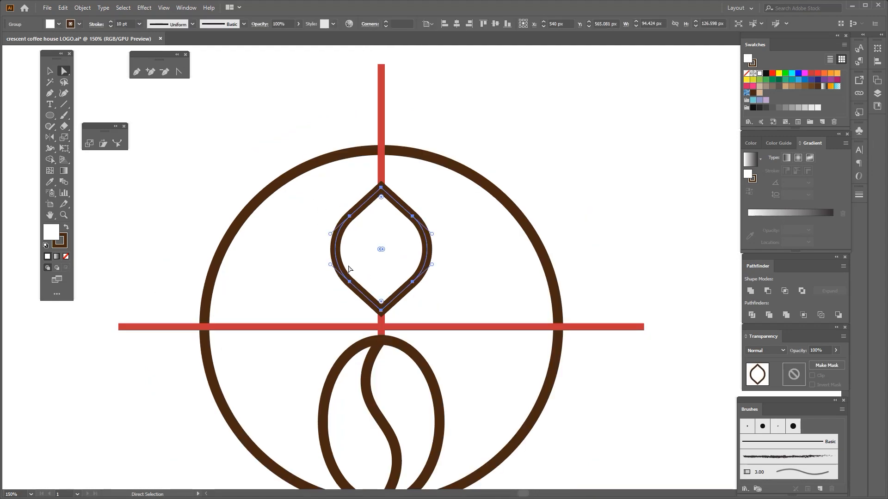
pyautogui.scroll(2, 410, 213)
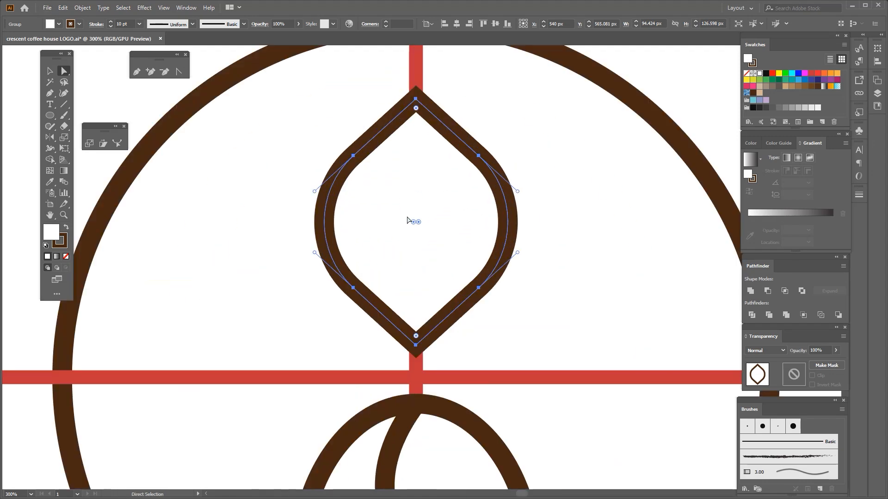
pyautogui.moveTo(414, 224); pyautogui.dragTo(358, 257)
pyautogui.click(303, 233)
# Step: Move the petal down along the vertical guide to about Y 608 px so its lower tip overlaps the bean
pyautogui.scroll(-2, 324, 234)
pyautogui.scroll(1, 376, 243)
pyautogui.scroll(-2, 377, 239)
pyautogui.hotkey('ctrl', 'z')
pyautogui.scroll(1, 364, 268)
pyautogui.moveTo(369, 203); pyautogui.dragTo(374, 238)
pyautogui.scroll(-1, 374, 238)
pyautogui.scroll(1, 365, 296)
# Step: Bring the coffee bean to the front of the petal
pyautogui.click(365, 296)
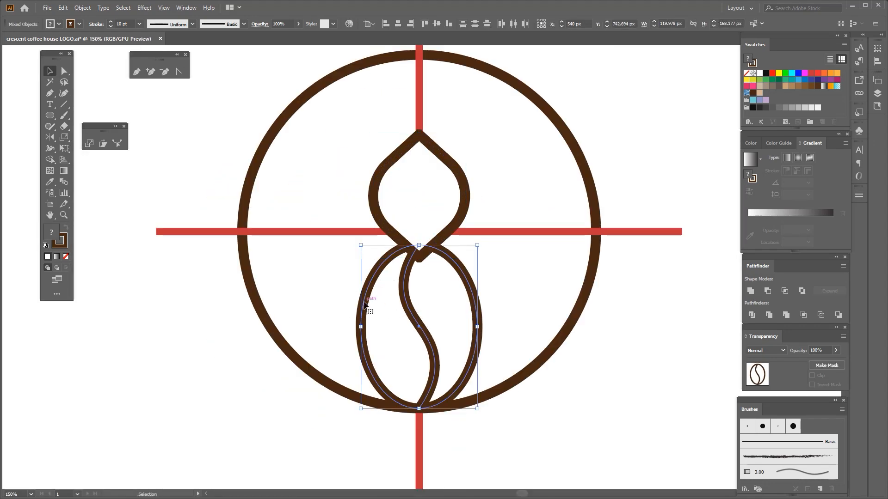
pyautogui.hotkey('ctrl', 'shift', ']')
pyautogui.scroll(1, 403, 211)
pyautogui.click(412, 197)
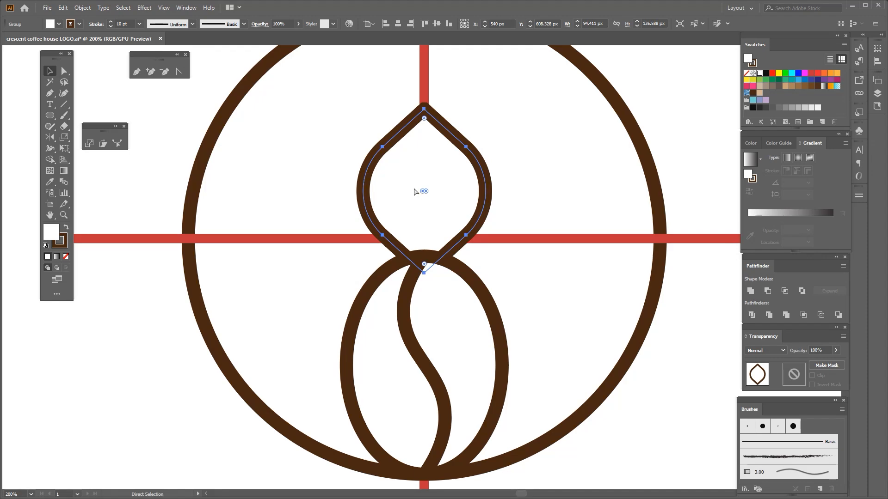
pyautogui.hotkey('ctrl', 'c')
pyautogui.hotkey('ctrl', 'f')
pyautogui.moveTo(404, 161); pyautogui.dragTo(301, 232)
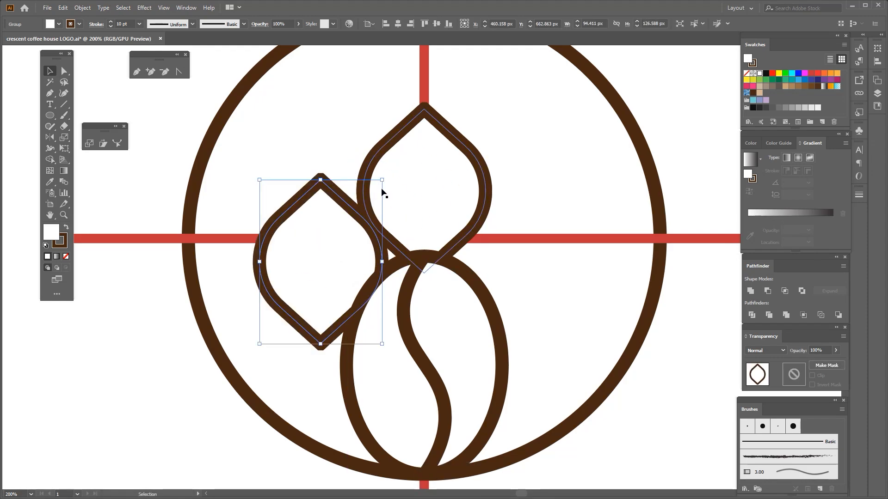
pyautogui.scroll(-1, 385, 185)
pyautogui.hotkey('ctrl', 'z')
# Step: Adjust the corner point at the petal's flattened top so the tip is sharp
pyautogui.scroll(5, 419, 127)
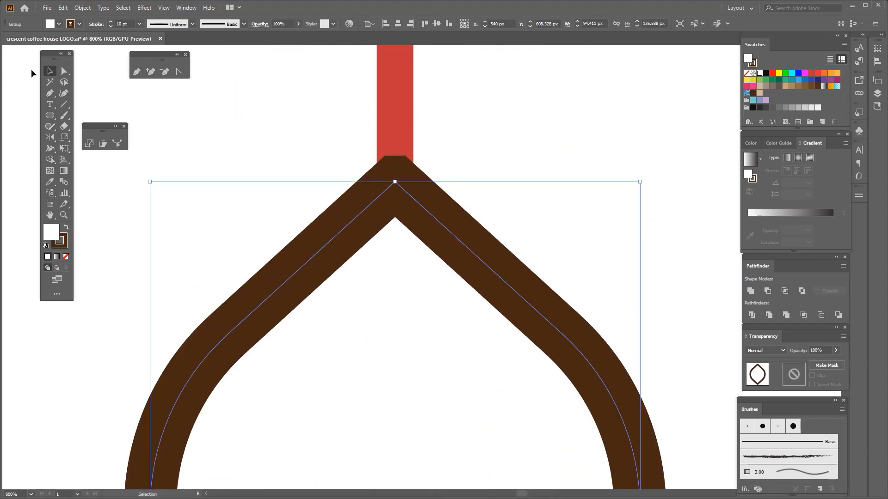
pyautogui.click(64, 71)
pyautogui.scroll(2, 409, 160)
pyautogui.moveTo(388, 219); pyautogui.dragTo(344, 228)
pyautogui.hotkey('ctrl', 'z')
pyautogui.hotkey('ctrl', 'z')
pyautogui.scroll(-6, 375, 166)
pyautogui.click(49, 72)
pyautogui.scroll(-2, 398, 188)
pyautogui.scroll(2, 380, 220)
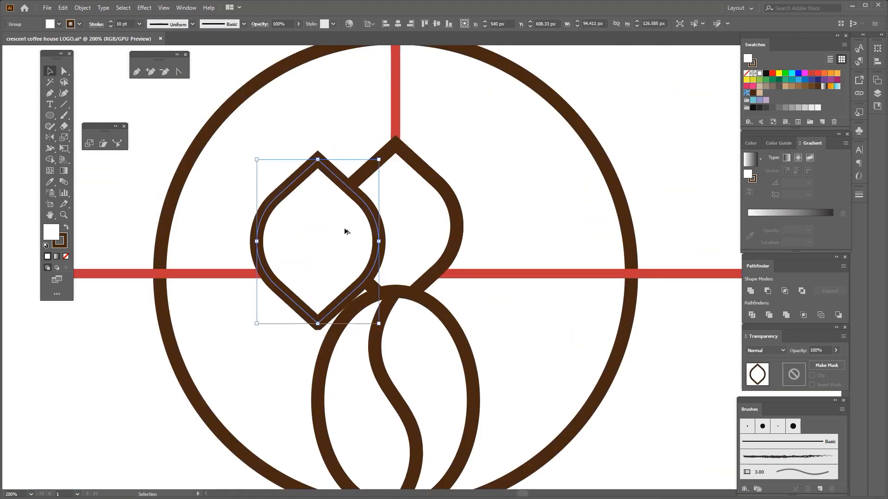
# Step: Place a copy of the petal to the left of the original and try rotating it outward
pyautogui.moveTo(383, 162); pyautogui.dragTo(353, 240)
pyautogui.press('space')
pyautogui.scroll(1, 328, 221)
pyautogui.scroll(-2, 360, 230)
pyautogui.scroll(2, 378, 235)
pyautogui.hotkey('ctrl', 'z')
pyautogui.scroll(-2, 354, 240)
pyautogui.scroll(2, 408, 271)
# Step: Rotate the petal copy to point up and left, and position it behind the bean at about X 467, Y 666 px
pyautogui.moveTo(439, 262); pyautogui.dragTo(441, 255)
pyautogui.scroll(-1, 357, 242)
pyautogui.moveTo(309, 167); pyautogui.dragTo(352, 186)
pyautogui.scroll(-2, 335, 181)
pyautogui.hotkey('ctrl', 'shift', 'a')
pyautogui.click(394, 218)
pyautogui.scroll(2, 387, 211)
pyautogui.scroll(1, 378, 210)
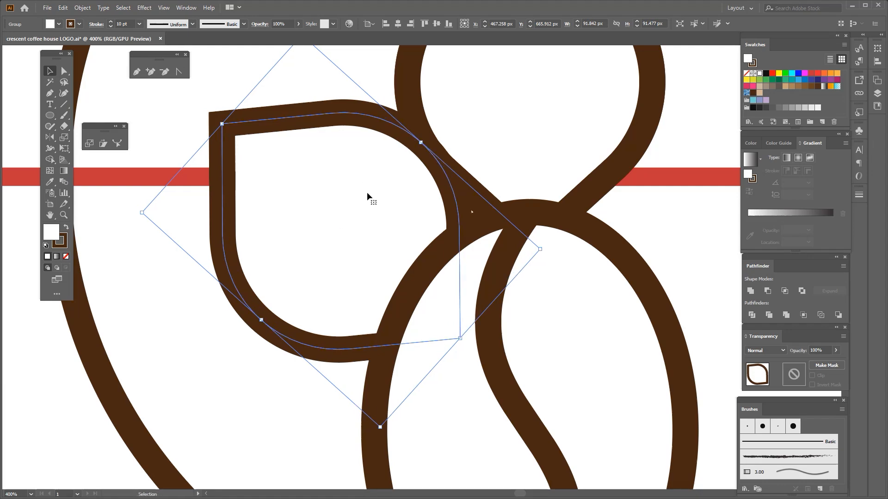
# Step: Nudge the left petal in Outline view so its curve meets the top petal's edge, and return to the preview
pyautogui.hotkey('ctrl', 'y')
pyautogui.scroll(6, 443, 148)
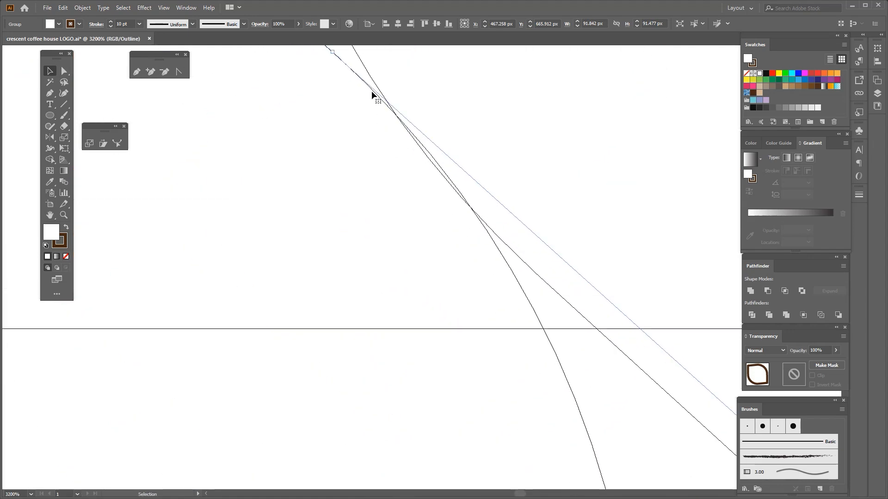
pyautogui.moveTo(371, 91); pyautogui.dragTo(370, 92)
pyautogui.scroll(-6, 406, 194)
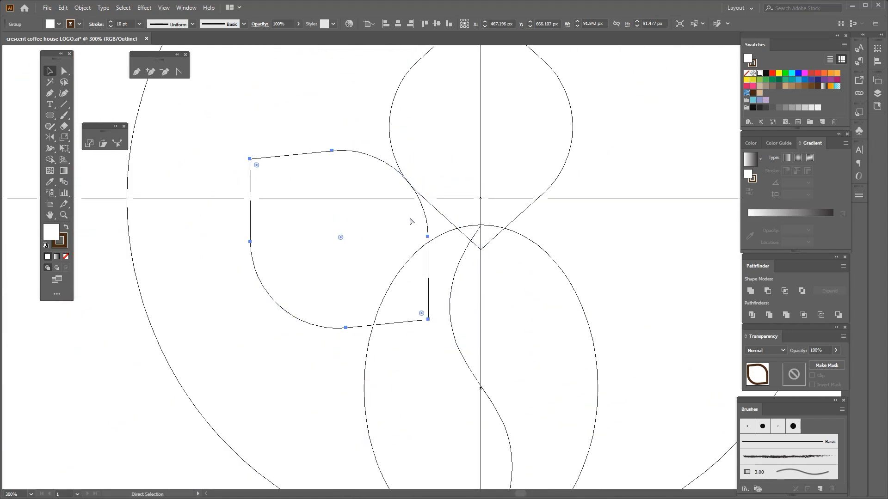
pyautogui.hotkey('ctrl', 'y')
# Step: Rotate the left petal very slightly about its centre
pyautogui.scroll(-2, 385, 210)
pyautogui.scroll(-1, 253, 297)
pyautogui.scroll(1, 324, 236)
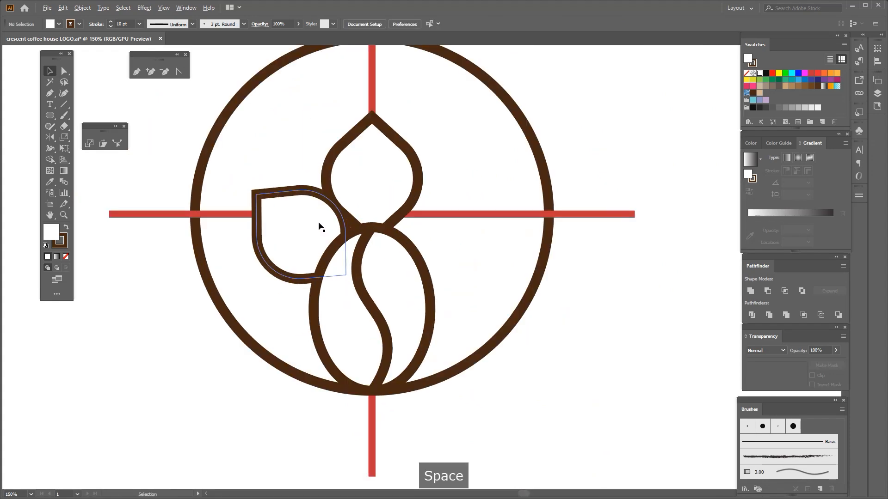
pyautogui.scroll(2, 344, 280)
pyautogui.moveTo(344, 277); pyautogui.dragTo(347, 277)
pyautogui.scroll(-3, 347, 279)
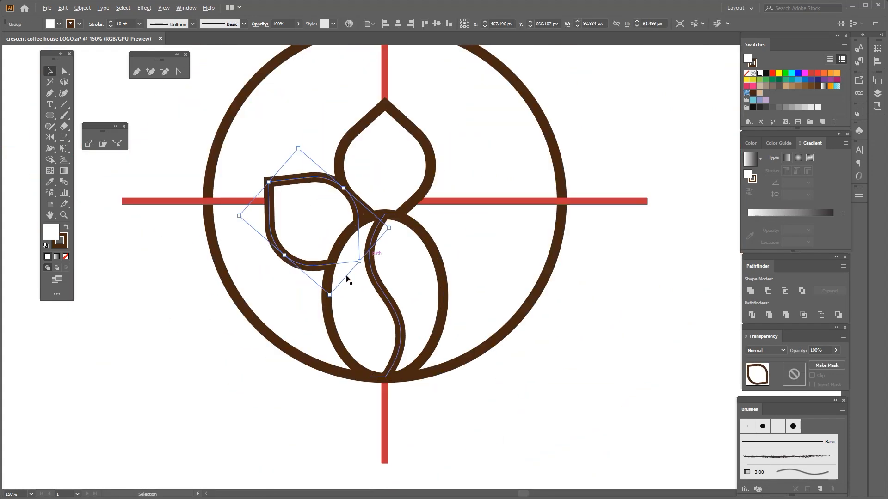
pyautogui.click(278, 332)
pyautogui.press('space')
pyautogui.moveTo(278, 332); pyautogui.dragTo(258, 321)
pyautogui.scroll(1, 299, 239)
pyautogui.hotkey('ctrl', 'z')
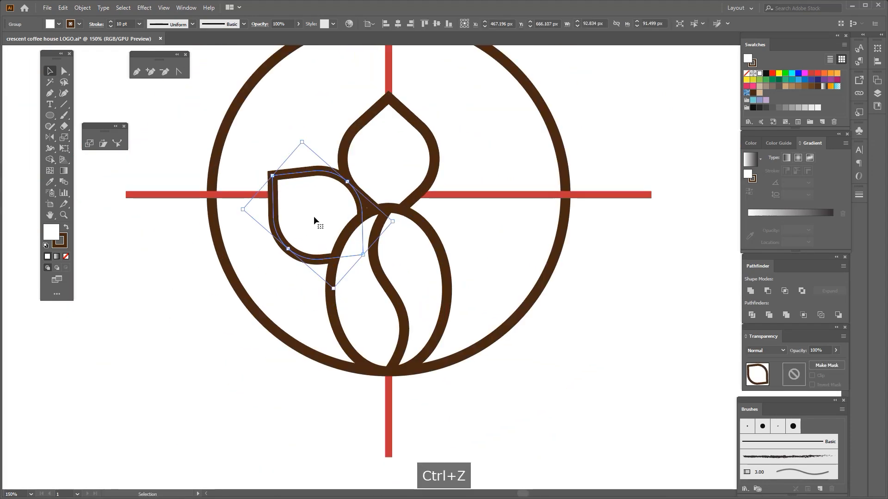
# Step: Duplicate the left petal below itself, between the coffee bean and the outer circle, at about X 451, Y 751 px
pyautogui.moveTo(314, 215); pyautogui.dragTo(300, 301)
pyautogui.moveTo(382, 309); pyautogui.dragTo(386, 293)
pyautogui.hotkey('ctrl', 'z')
pyautogui.scroll(2, 321, 301)
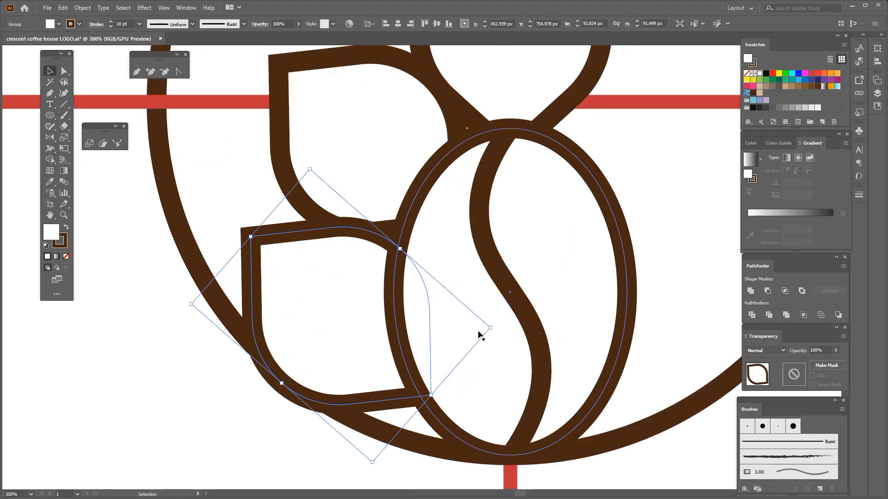
pyautogui.moveTo(326, 272); pyautogui.dragTo(345, 264)
pyautogui.scroll(-3, 359, 265)
pyautogui.scroll(2, 348, 298)
pyautogui.scroll(2, 339, 282)
pyautogui.scroll(-1, 345, 271)
# Step: Align the lower petal's curve with the outer circle in Outline view, at about X 453, Y 749 px, and return to the preview
pyautogui.hotkey('ctrl', 'y')
pyautogui.scroll(2, 335, 314)
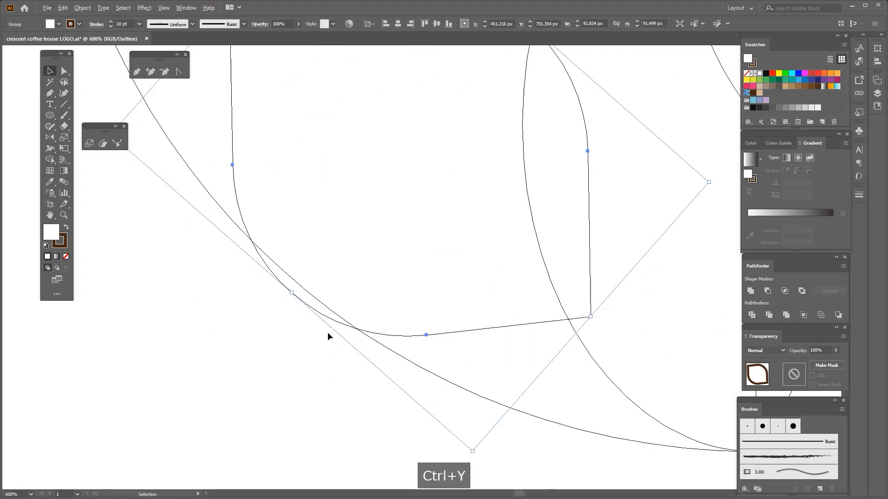
pyautogui.moveTo(316, 314); pyautogui.dragTo(327, 303)
pyautogui.scroll(-3, 327, 303)
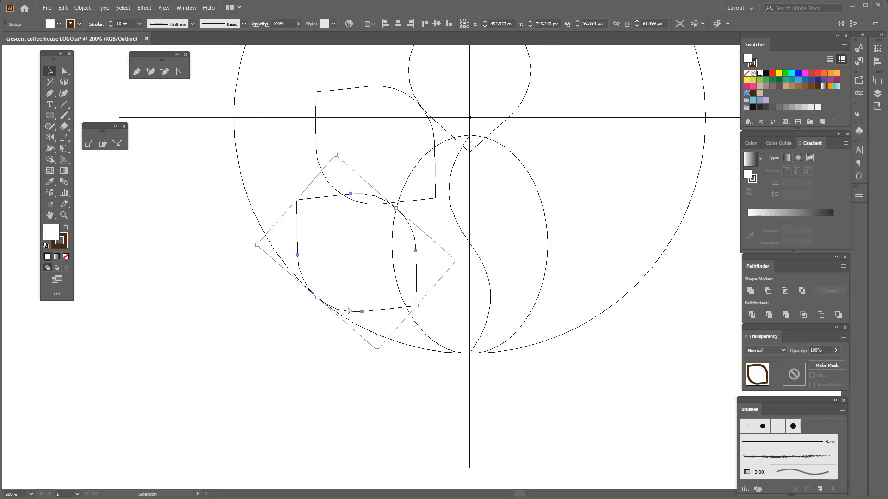
pyautogui.hotkey('ctrl', 'y')
# Step: Rotate the lower petal slightly counterclockwise about its centre
pyautogui.moveTo(344, 251); pyautogui.dragTo(339, 281)
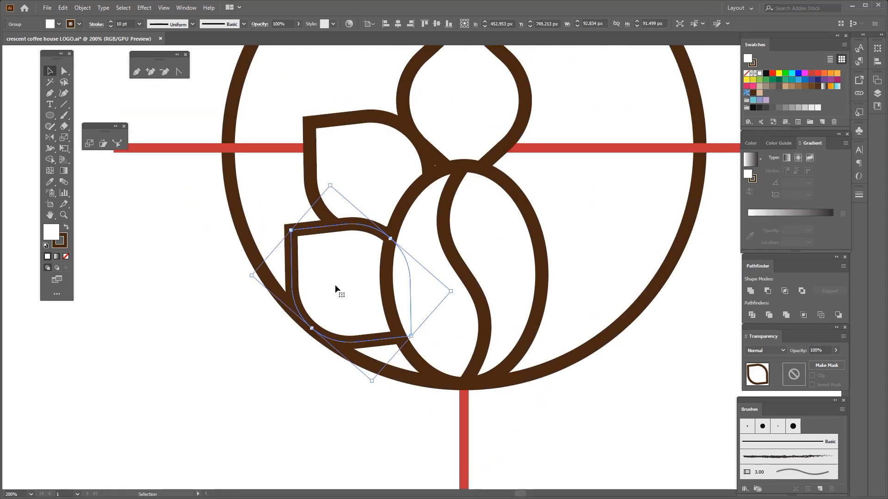
pyautogui.scroll(1, 435, 313)
pyautogui.moveTo(461, 284); pyautogui.dragTo(461, 294)
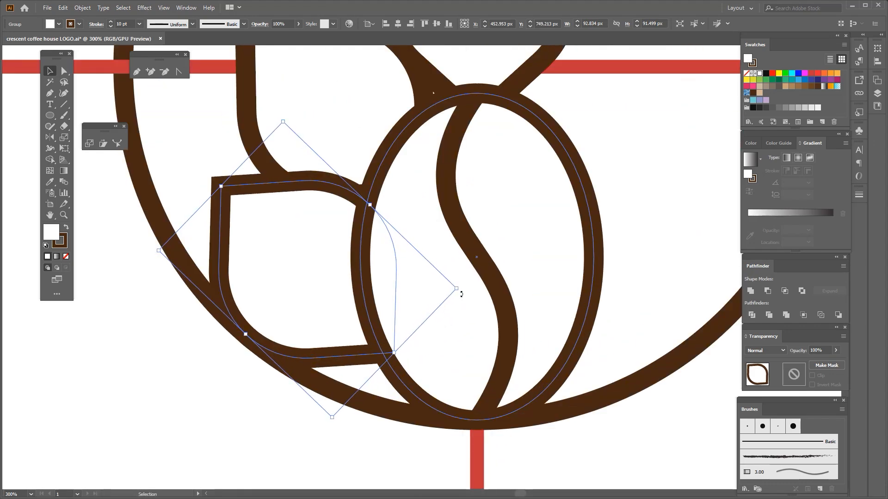
pyautogui.scroll(-2, 382, 284)
pyautogui.hotkey('ctrl', 'z')
pyautogui.scroll(2, 365, 347)
pyautogui.moveTo(361, 360); pyautogui.dragTo(333, 363)
pyautogui.scroll(-2, 359, 342)
# Step: Rotate the upper-left petal slightly clockwise and reposition it against the top petal at about X 467, Y 665 px
pyautogui.click(331, 356)
pyautogui.click(334, 226)
pyautogui.scroll(1, 425, 218)
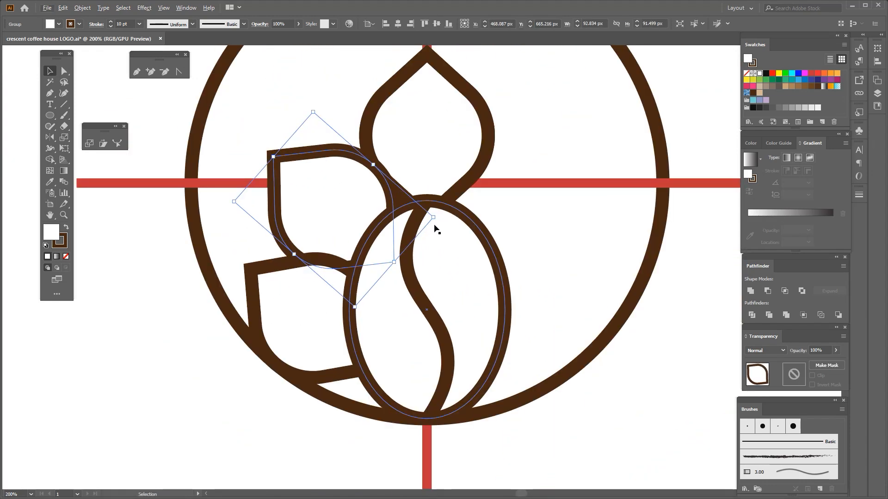
pyautogui.hotkey('ctrl', 'z')
pyautogui.scroll(2, 344, 186)
pyautogui.moveTo(314, 160); pyautogui.dragTo(327, 208)
pyautogui.moveTo(297, 80); pyautogui.dragTo(309, 82)
pyautogui.scroll(1, 347, 188)
pyautogui.moveTo(348, 191); pyautogui.dragTo(344, 189)
pyautogui.scroll(-2, 344, 189)
pyautogui.moveTo(344, 190); pyautogui.dragTo(395, 149)
# Step: Move the lower petal straight down by about 1.4 px
pyautogui.click(343, 311)
pyautogui.moveTo(342, 312); pyautogui.dragTo(336, 238)
pyautogui.scroll(1, 346, 237)
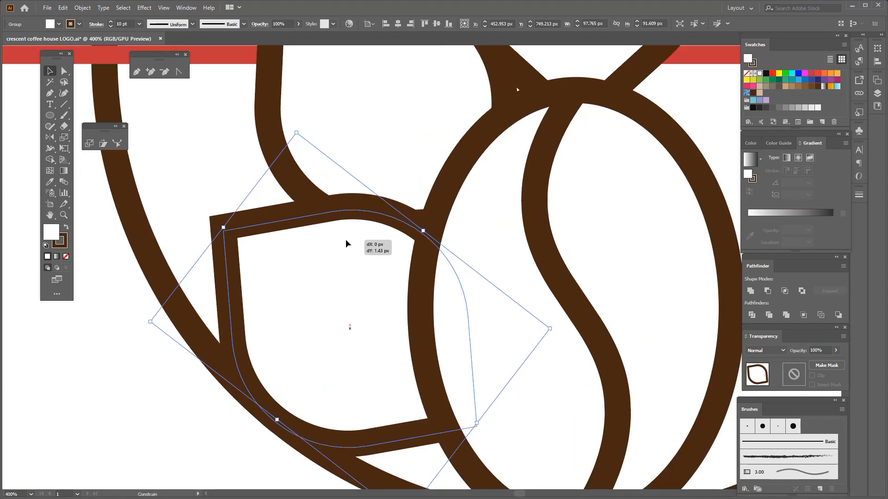
pyautogui.scroll(-2, 347, 239)
pyautogui.scroll(-2, 361, 222)
# Step: Fine-tune the upper-left petal's fit between the top and lower petals, and select the top petal
pyautogui.click(370, 183)
pyautogui.scroll(2, 369, 182)
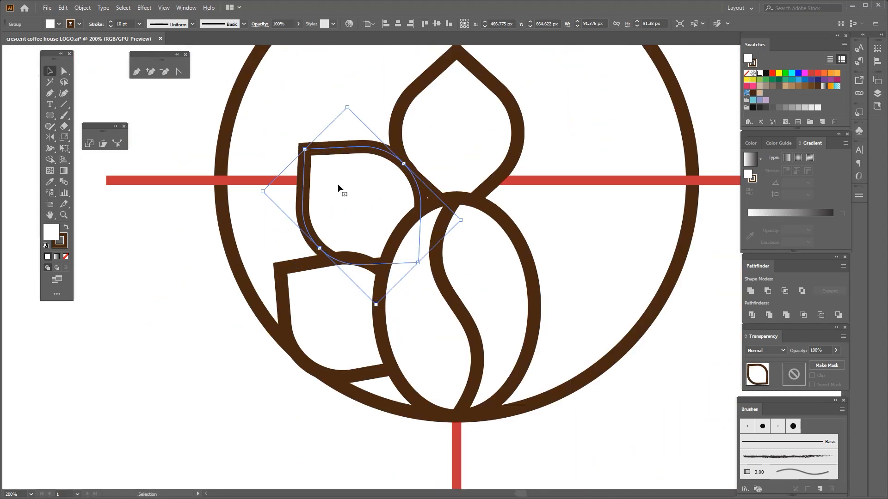
pyautogui.moveTo(266, 196); pyautogui.dragTo(321, 205)
pyautogui.scroll(-1, 317, 197)
pyautogui.click(408, 154)
pyautogui.scroll(1, 408, 154)
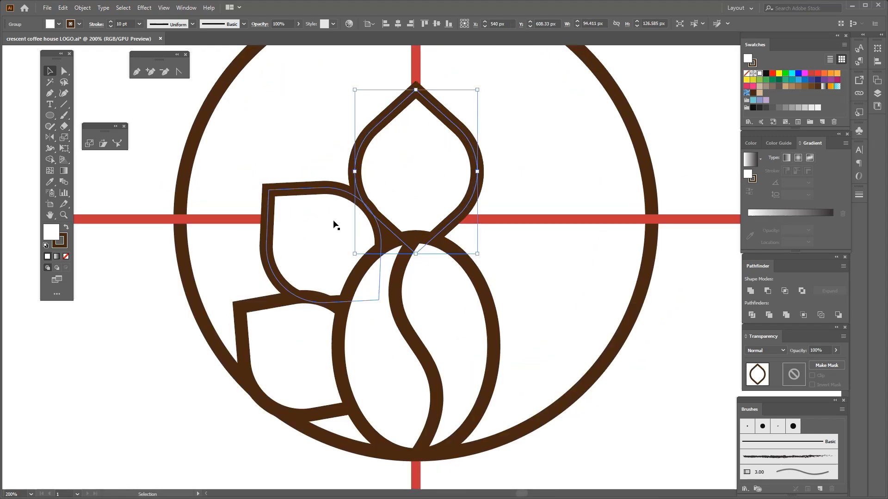
# Step: Increase the corner rounding of the top petal's side curve to about 48.46 px so the petal becomes slightly slimmer
pyautogui.scroll(1, 398, 151)
pyautogui.press('a')
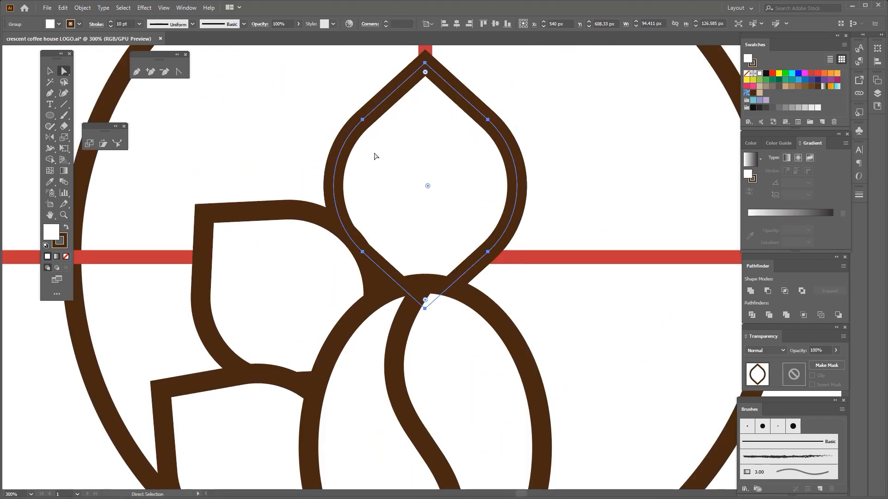
pyautogui.click(362, 120)
pyautogui.keyDown('shift'); pyautogui.click(363, 252); pyautogui.keyUp('shift')
pyautogui.keyDown('shift'); pyautogui.click(487, 119); pyautogui.keyUp('shift')
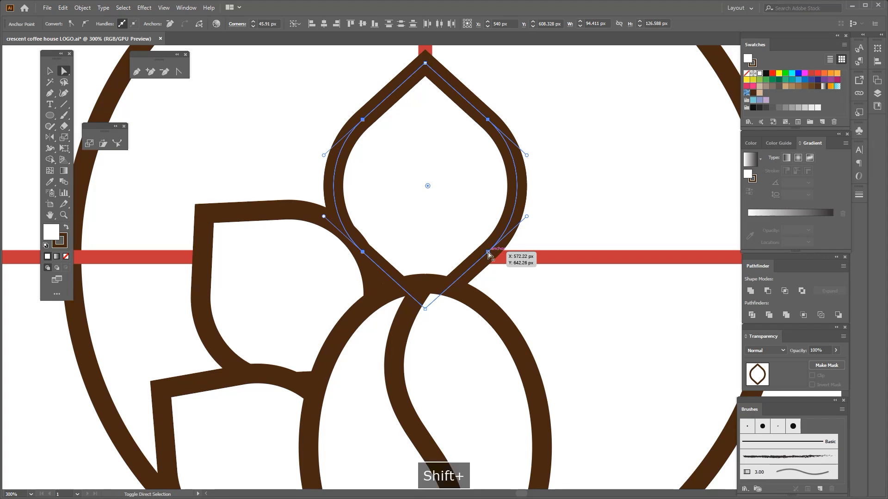
pyautogui.moveTo(427, 186); pyautogui.dragTo(420, 187)
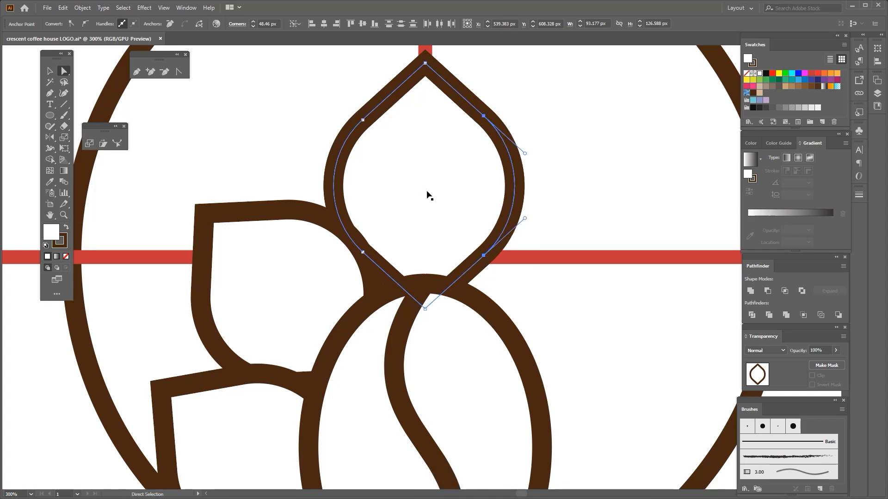
# Step: Group the top, upper-left and lower-left petals and paste a copy of the group in place in front
pyautogui.keyDown('shift'); pyautogui.click(314, 212); pyautogui.keyUp('shift')
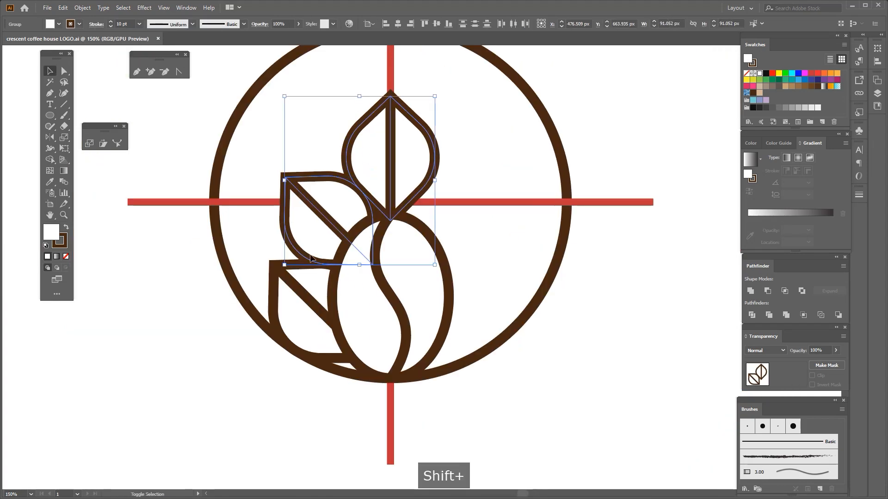
pyautogui.keyDown('shift'); pyautogui.click(308, 293); pyautogui.keyUp('shift')
pyautogui.hotkey('ctrl', 'z')
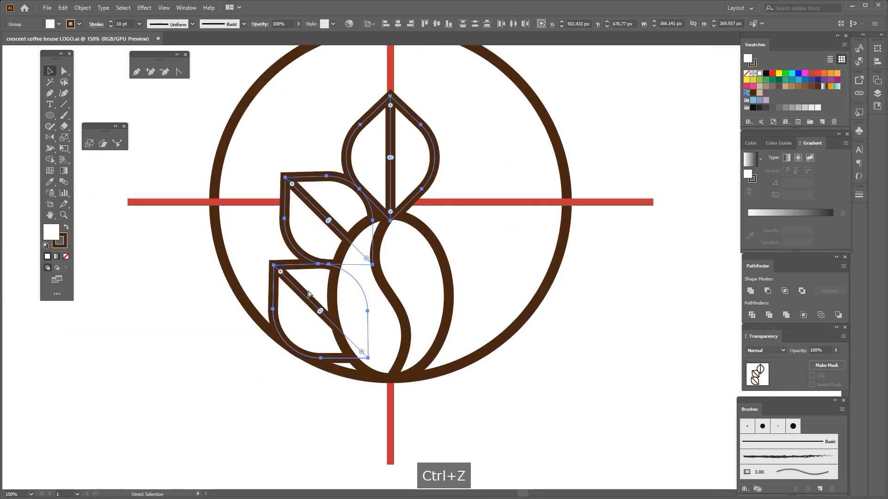
pyautogui.hotkey('ctrl', 'g')
pyautogui.hotkey('ctrl', 'f')
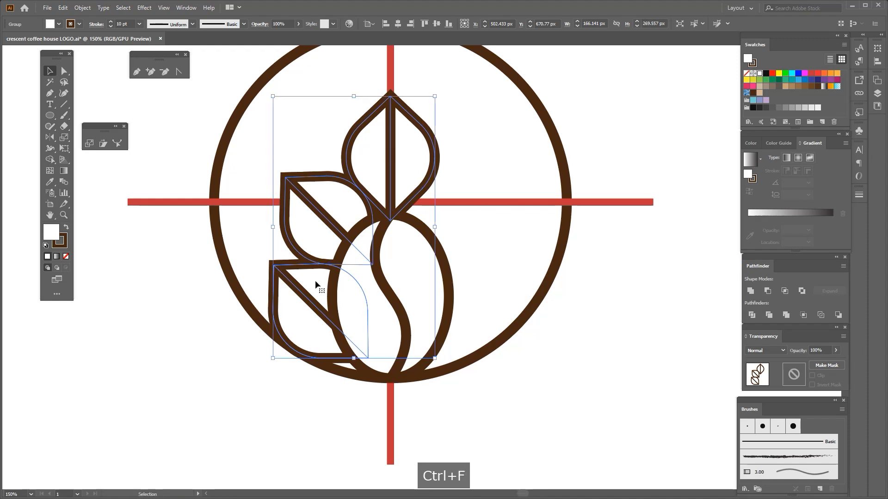
# Step: Reflect the copied petal group across the vertical centre line to form the petals on the bean's right side
pyautogui.press('r')
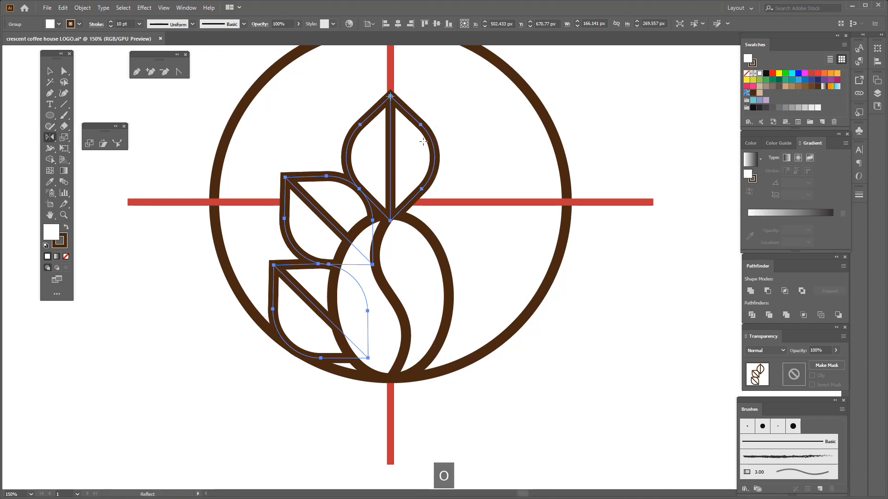
pyautogui.moveTo(423, 142); pyautogui.dragTo(242, 174)
pyautogui.scroll(-1, 252, 232)
pyautogui.click(50, 72)
pyautogui.click(160, 162)
# Step: Delete the duplicate top petal created by mirroring the group
pyautogui.scroll(2, 320, 170)
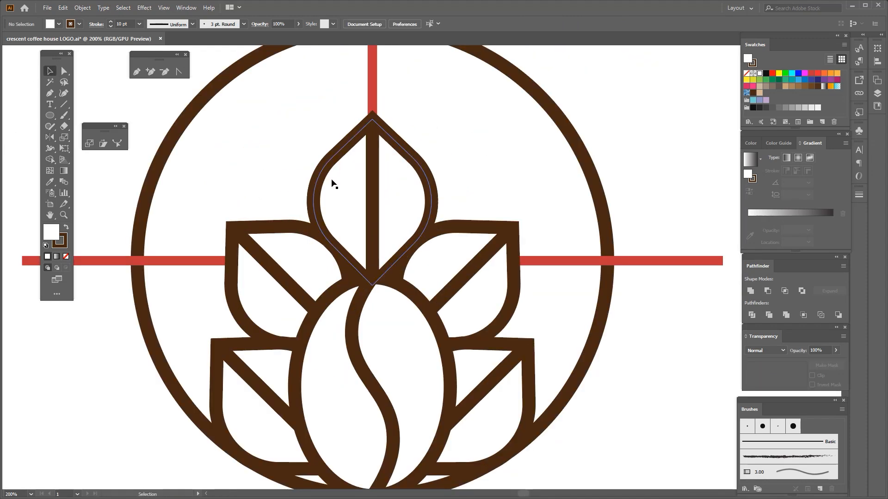
pyautogui.scroll(-1, 334, 184)
pyautogui.moveTo(347, 178); pyautogui.dragTo(258, 182)
pyautogui.press('Delete')
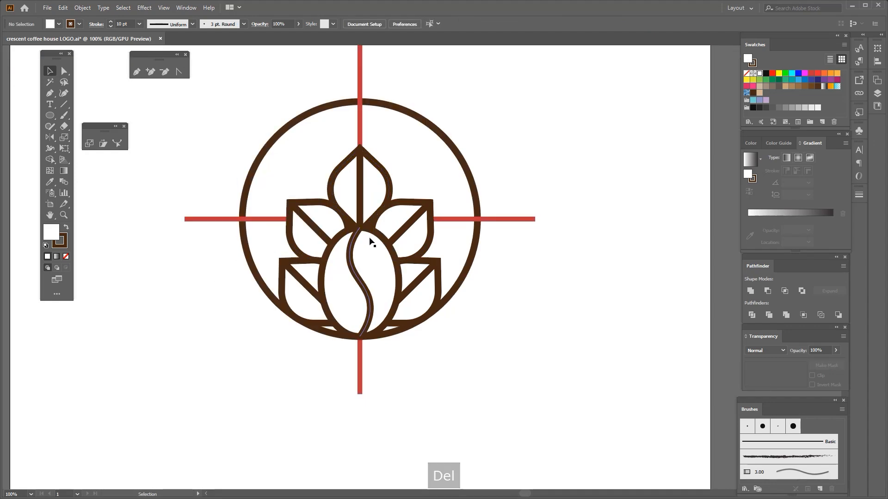
# Step: Group the left petal set together with the mirrored right petals
pyautogui.scroll(1, 368, 231)
pyautogui.click(367, 247)
pyautogui.keyDown('shift'); pyautogui.click(362, 189); pyautogui.keyUp('shift')
pyautogui.click(362, 194)
pyautogui.click(296, 146)
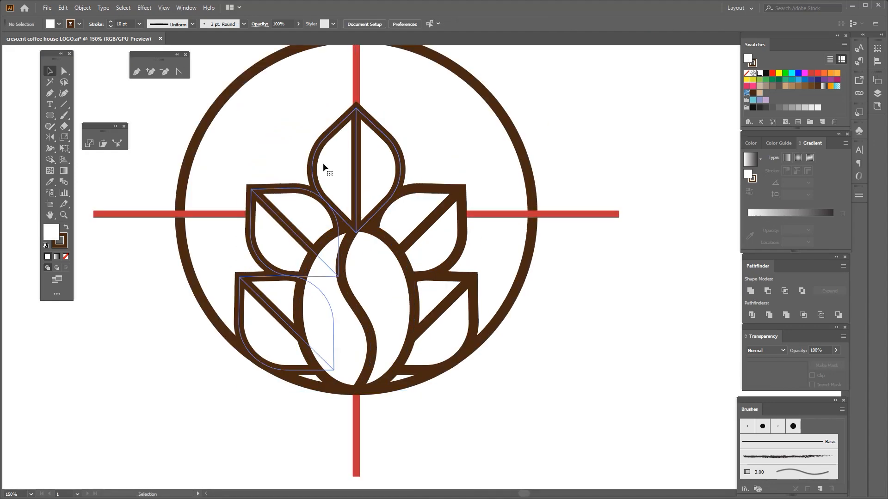
pyautogui.click(324, 165)
pyautogui.keyDown('shift'); pyautogui.click(414, 204); pyautogui.keyUp('shift')
pyautogui.hotkey('ctrl', 'g')
# Step: Align the combined petal group and the coffee bean on their horizontal centres
pyautogui.click(371, 271)
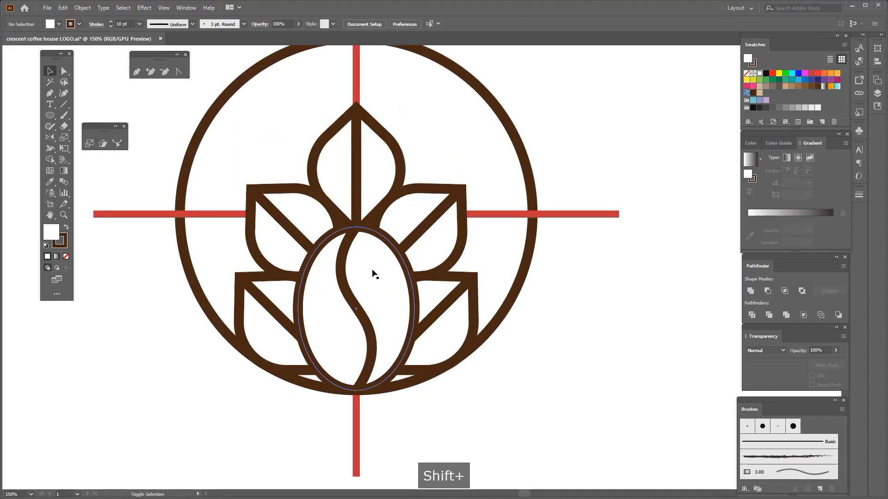
pyautogui.keyDown('shift'); pyautogui.click(369, 190); pyautogui.keyUp('shift')
pyautogui.click(373, 153)
pyautogui.click(398, 23)
pyautogui.click(313, 114)
pyautogui.scroll(-2, 334, 157)
pyautogui.scroll(1, 326, 195)
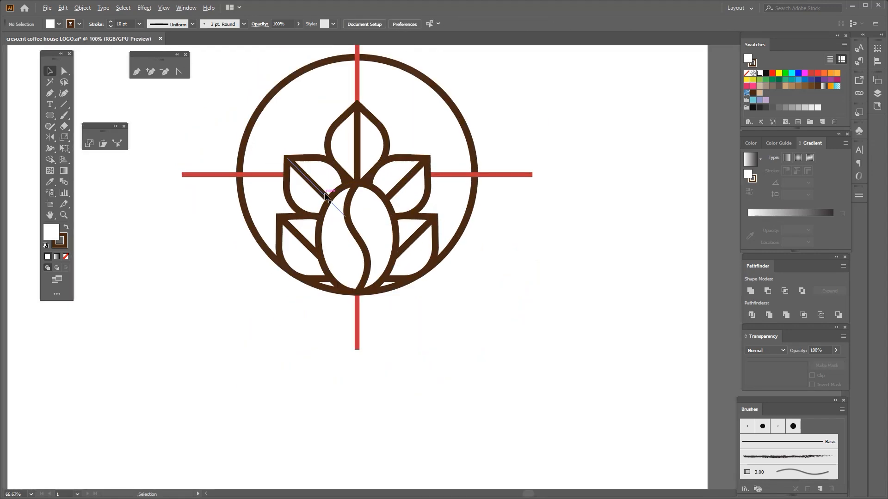
pyautogui.moveTo(273, 296); pyautogui.dragTo(269, 352)
pyautogui.click(309, 122)
pyautogui.scroll(-1, 321, 151)
pyautogui.click(270, 258)
pyautogui.scroll(1, 262, 281)
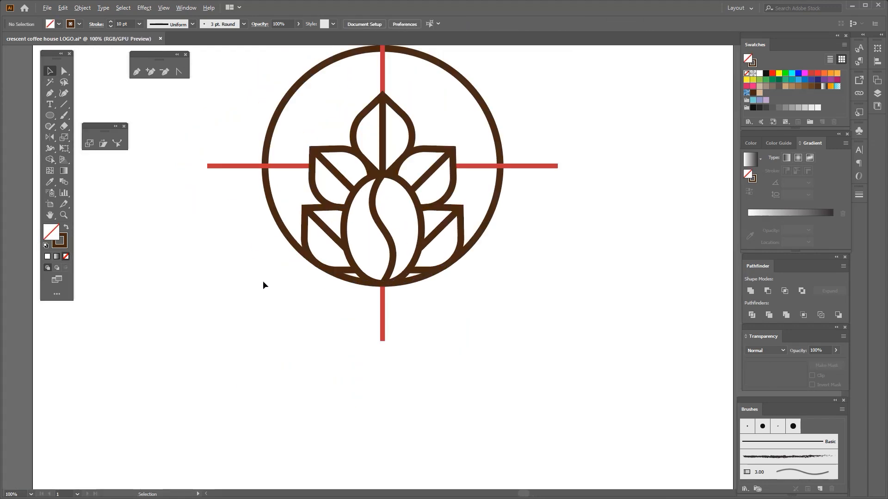
# Step: Trim away the bottom edges of both lower petals along the circle, using the Shape Builder on the petal group and the circle
pyautogui.moveTo(272, 245); pyautogui.dragTo(264, 275)
pyautogui.scroll(1, 264, 276)
pyautogui.click(262, 273)
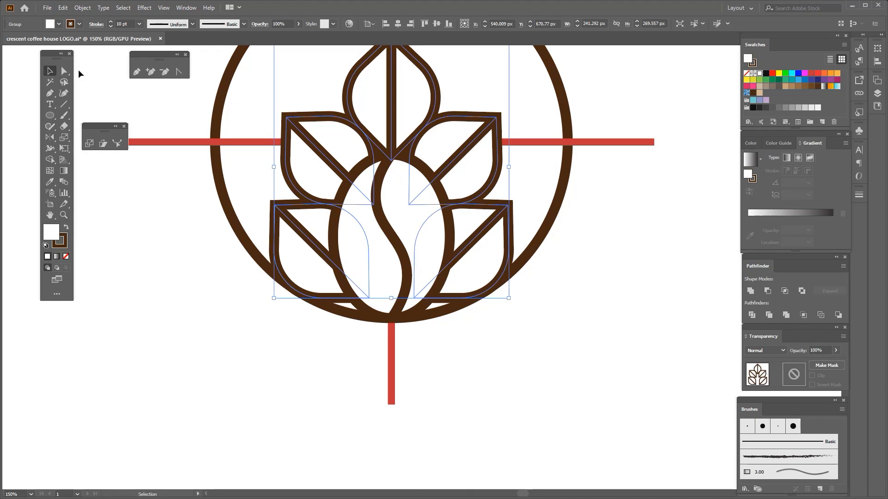
pyautogui.click(63, 71)
pyautogui.scroll(2, 340, 319)
pyautogui.keyDown('shift'); pyautogui.click(341, 318); pyautogui.keyUp('shift')
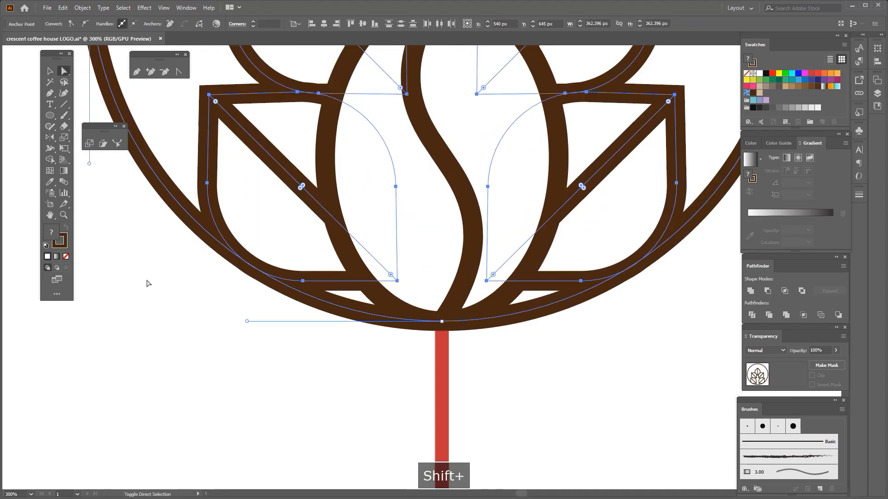
pyautogui.click(50, 160)
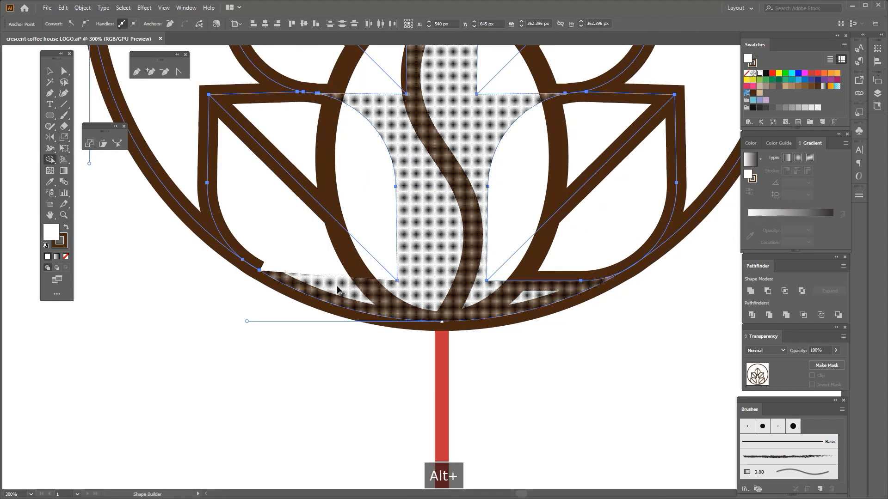
pyautogui.scroll(-2, 337, 289)
pyautogui.scroll(1, 474, 286)
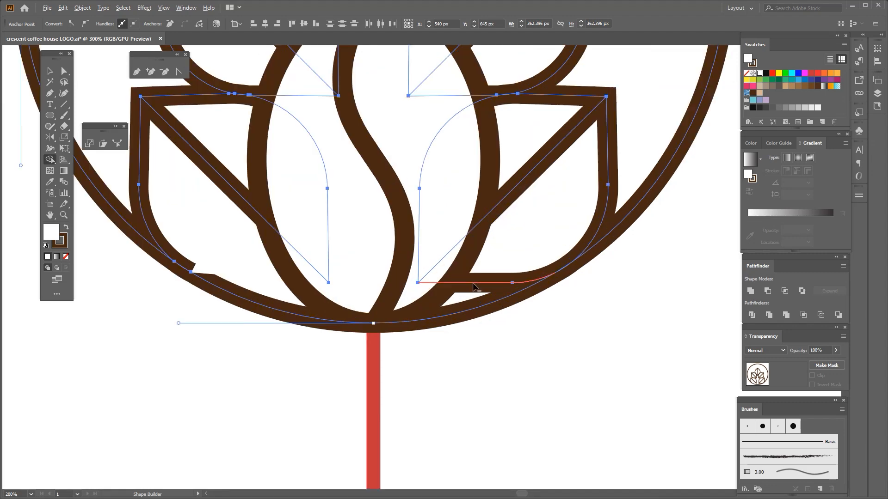
pyautogui.scroll(-3, 473, 287)
pyautogui.scroll(2, 509, 289)
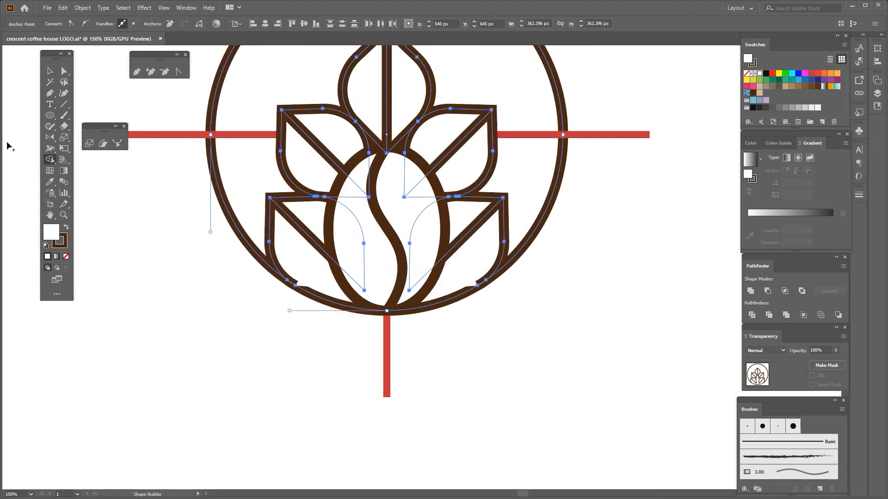
# Step: Select the two lower petals inside the group and set their fill to none
pyautogui.click(50, 72)
pyautogui.click(253, 189)
pyautogui.click(232, 219)
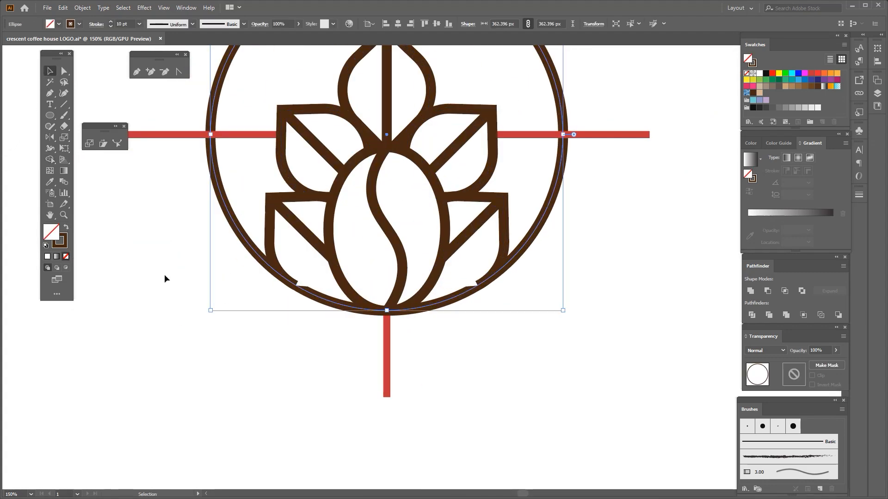
pyautogui.click(288, 245)
pyautogui.click(64, 71)
pyautogui.click(180, 208)
pyautogui.click(297, 261)
pyautogui.keyDown('shift'); pyautogui.click(478, 259); pyautogui.keyUp('shift')
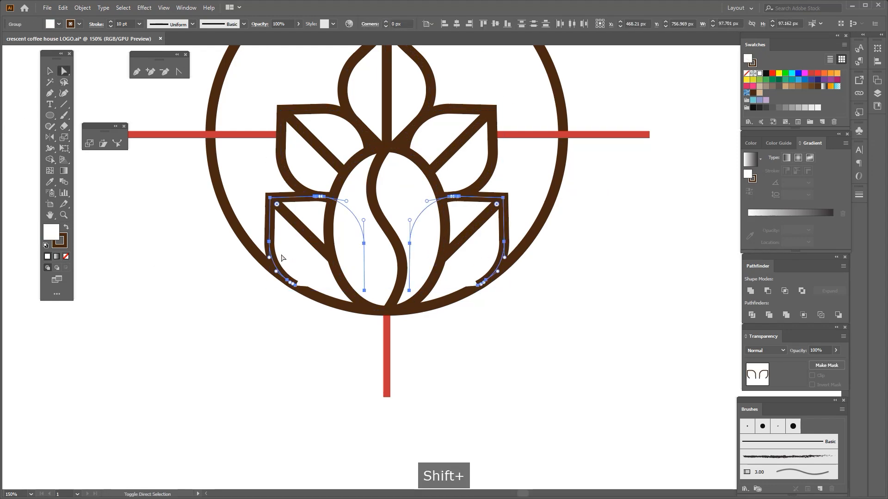
pyautogui.click(67, 257)
pyautogui.click(196, 273)
# Step: Set the fill of the top petal and the two upper side petals to none
pyautogui.scroll(-1, 196, 277)
pyautogui.moveTo(196, 292); pyautogui.dragTo(189, 302)
pyautogui.scroll(1, 260, 261)
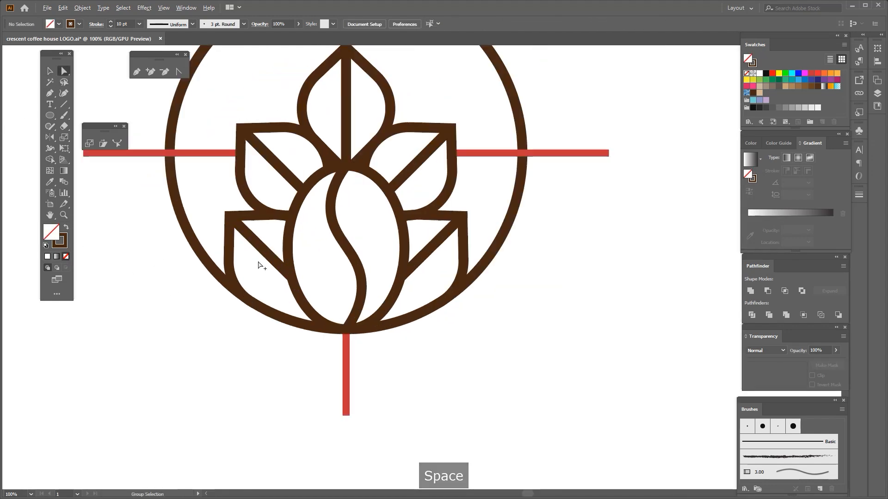
pyautogui.scroll(-1, 298, 336)
pyautogui.scroll(1, 289, 223)
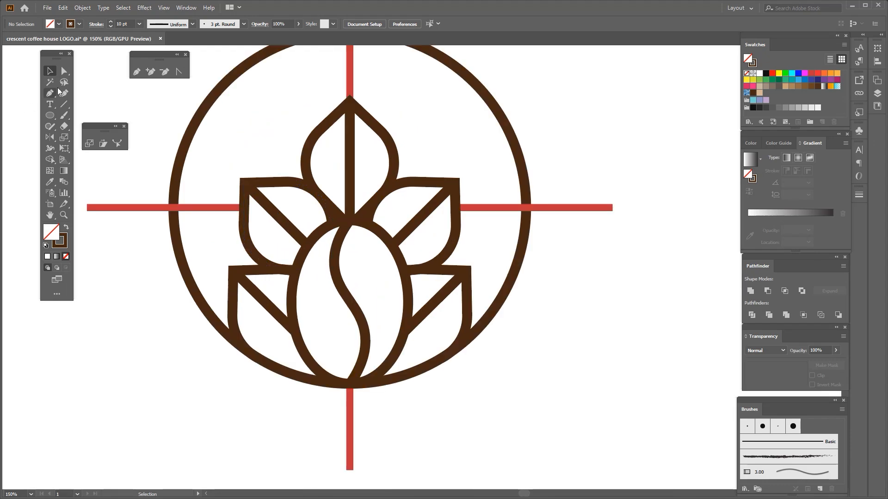
pyautogui.click(330, 159)
pyautogui.keyDown('shift'); pyautogui.click(403, 222); pyautogui.keyUp('shift')
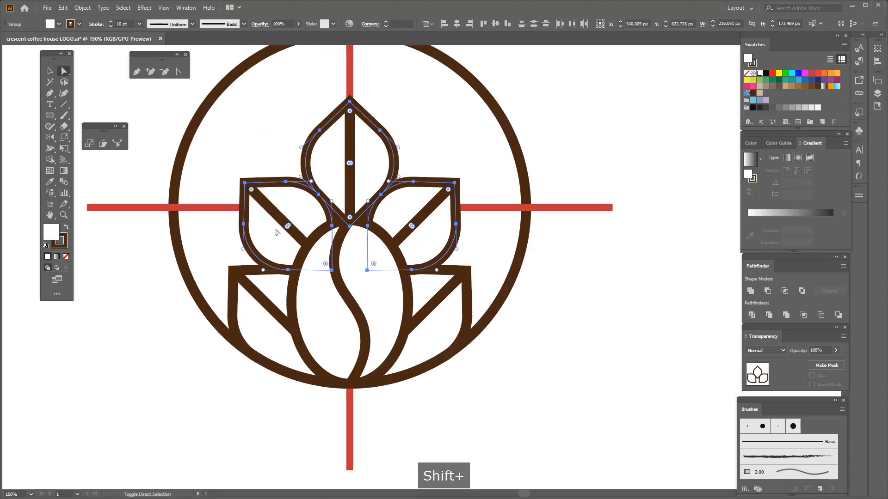
pyautogui.click(65, 256)
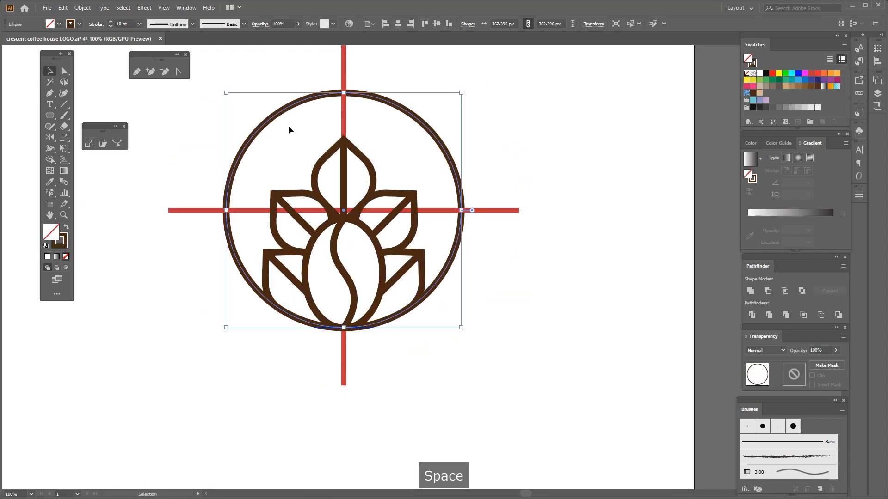
# Step: Duplicate the outer circle in place and scale the copy down about its centre to form an inner circle
pyautogui.hotkey('ctrl', 'c')
pyautogui.hotkey('ctrl', 'f')
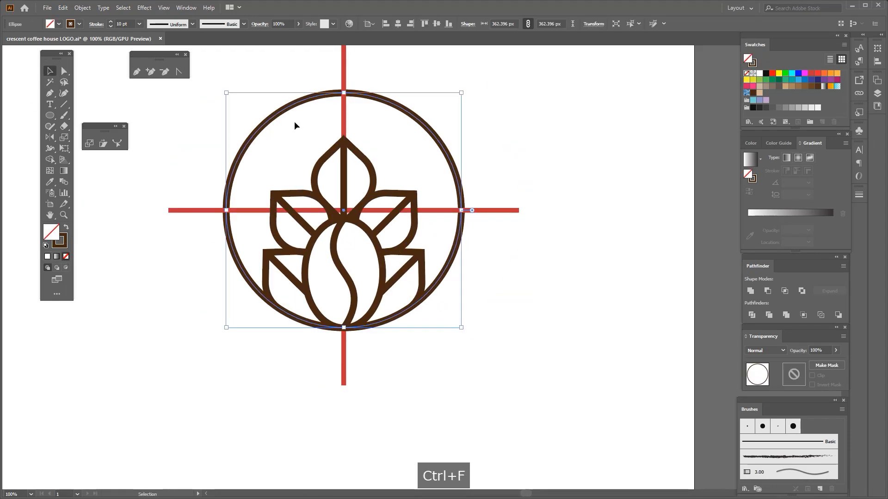
pyautogui.scroll(1, 335, 98)
pyautogui.moveTo(346, 92); pyautogui.dragTo(348, 117)
pyautogui.moveTo(300, 98); pyautogui.dragTo(299, 115)
pyautogui.hotkey('ctrl', 'z')
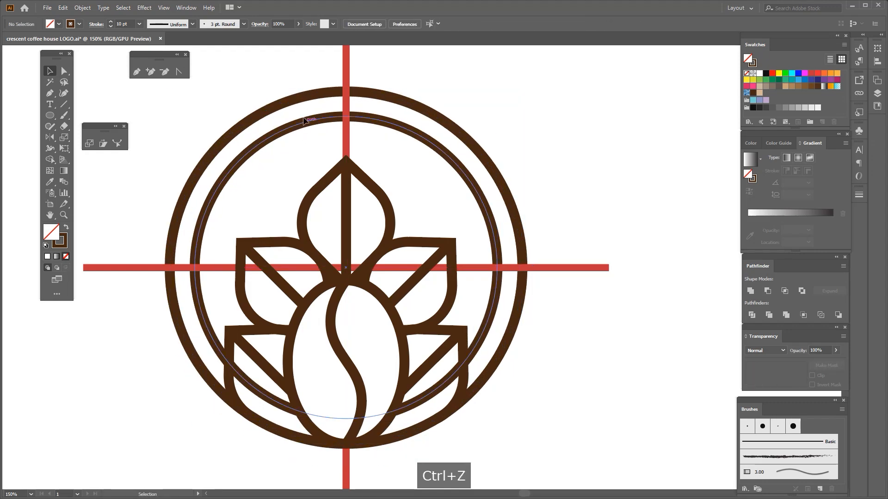
# Step: Enlarge the inner circle slightly about its centre to narrow the gap to the outer circle
pyautogui.click(304, 120)
pyautogui.scroll(1, 333, 111)
pyautogui.moveTo(360, 127); pyautogui.dragTo(360, 123)
pyautogui.scroll(-2, 360, 124)
pyautogui.click(323, 156)
pyautogui.scroll(-1, 322, 156)
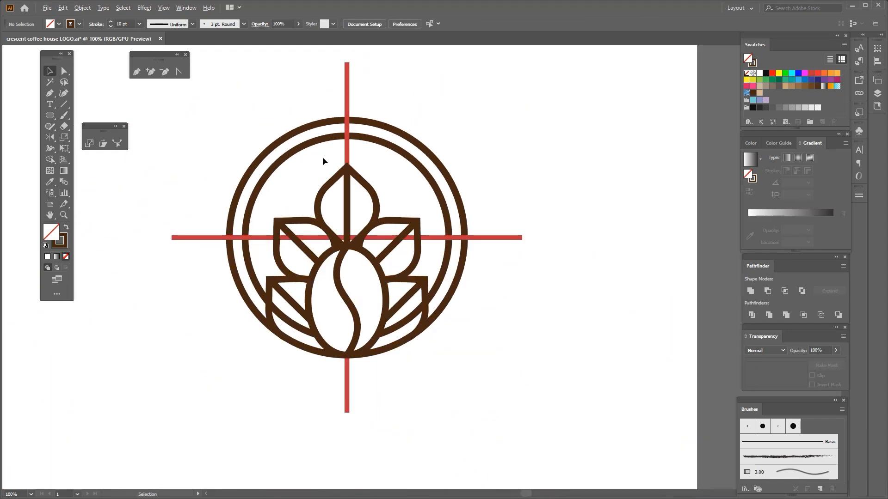
# Step: Unlock the red guide lines and shorten the vertical one from below to about 149 px, ending just above the top petal
pyautogui.moveTo(322, 157); pyautogui.dragTo(323, 167)
pyautogui.moveTo(319, 80); pyautogui.dragTo(381, 101)
pyautogui.hotkey('ctrl', 'alt', '2')
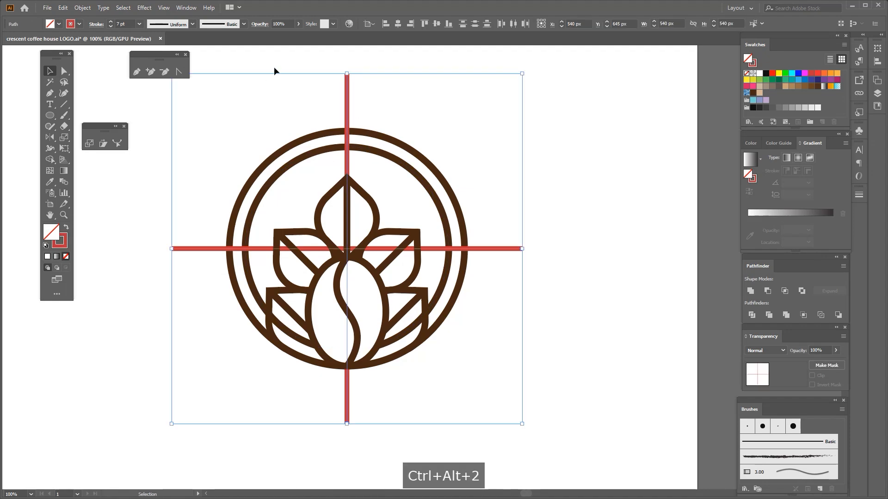
pyautogui.moveTo(325, 69); pyautogui.dragTo(398, 104)
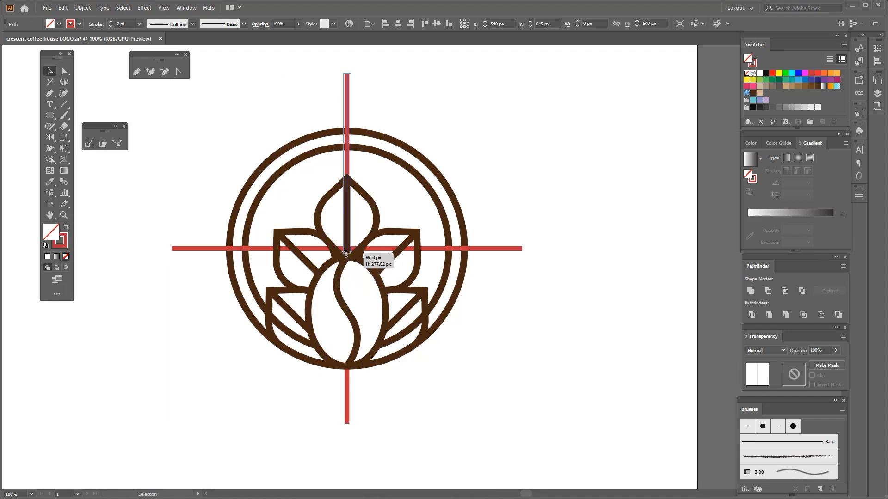
pyautogui.moveTo(347, 257); pyautogui.dragTo(351, 181)
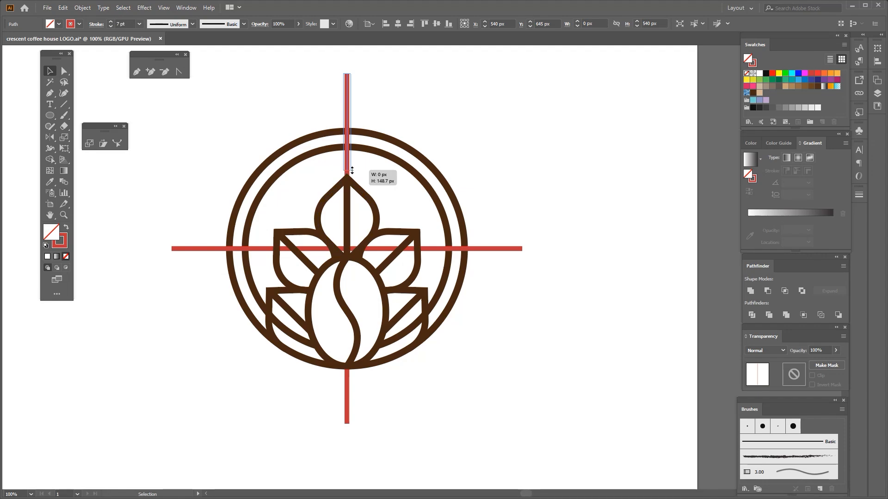
pyautogui.click(249, 150)
# Step: Move the horizontal red line straight up to Y 637.525 px
pyautogui.scroll(1, 294, 122)
pyautogui.moveTo(295, 81); pyautogui.dragTo(292, 119)
pyautogui.scroll(-1, 293, 121)
pyautogui.scroll(1, 268, 208)
pyautogui.moveTo(141, 270); pyautogui.dragTo(185, 239)
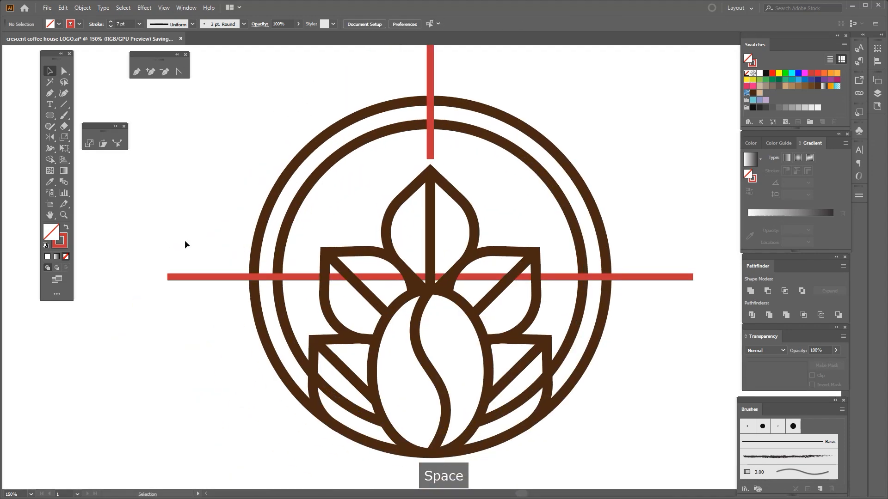
pyautogui.scroll(-1, 217, 232)
pyautogui.scroll(1, 211, 287)
pyautogui.moveTo(181, 286); pyautogui.dragTo(208, 222)
pyautogui.scroll(-1, 233, 225)
pyautogui.scroll(2, 272, 225)
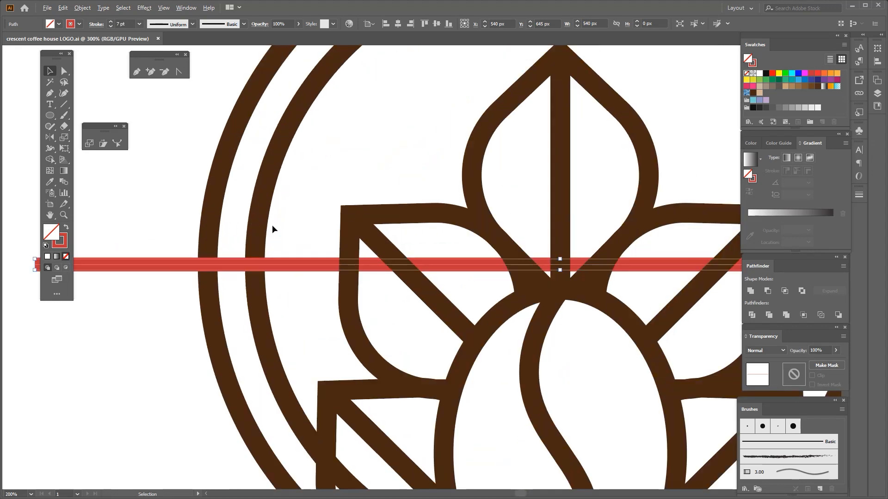
pyautogui.moveTo(297, 265); pyautogui.dragTo(298, 250)
pyautogui.scroll(-3, 301, 250)
pyautogui.click(248, 309)
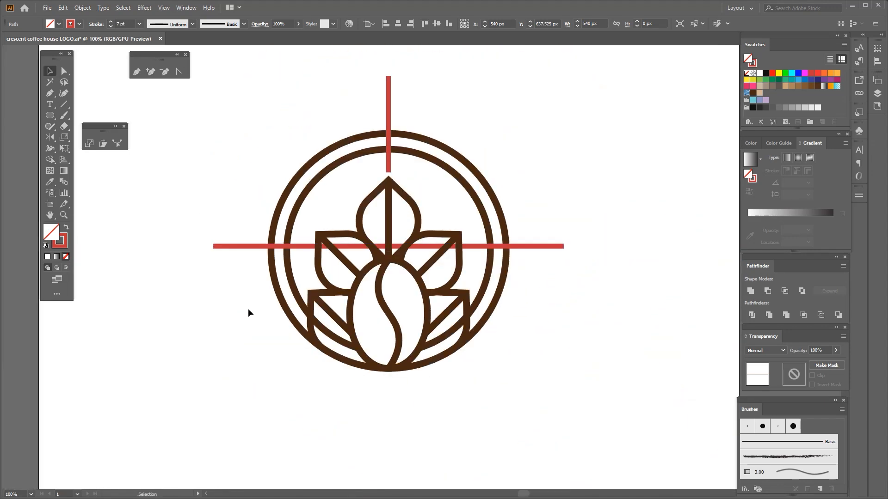
# Step: Apply the inner circle's brown stroke to the horizontal red line with the Eyedropper
pyautogui.scroll(1, 337, 252)
pyautogui.click(305, 246)
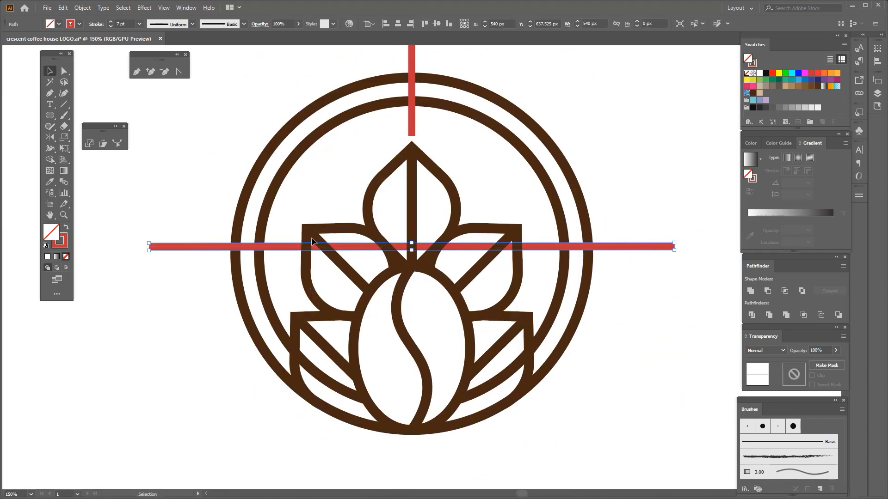
pyautogui.scroll(-1, 309, 227)
pyautogui.press('i')
pyautogui.click(304, 203)
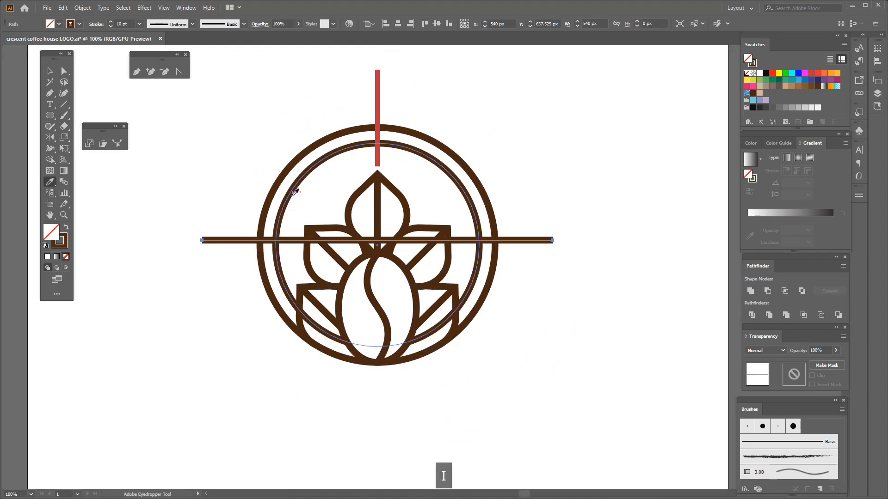
# Step: Apply the outer circle's brown stroke to the red vertical line with the Eyedropper and deselect it
pyautogui.scroll(1, 409, 147)
pyautogui.press('v')
pyautogui.moveTo(307, 68); pyautogui.dragTo(403, 104)
pyautogui.press('i')
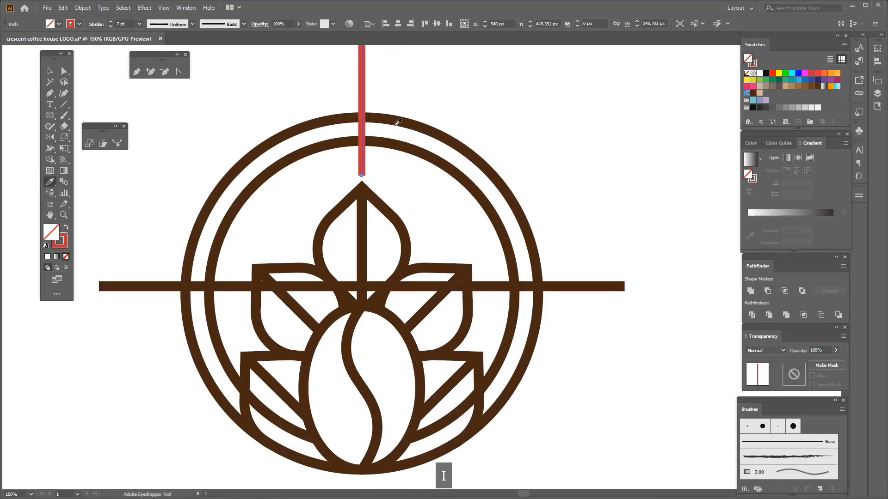
pyautogui.click(395, 121)
pyautogui.click(50, 71)
pyautogui.click(259, 134)
pyautogui.scroll(-1, 267, 134)
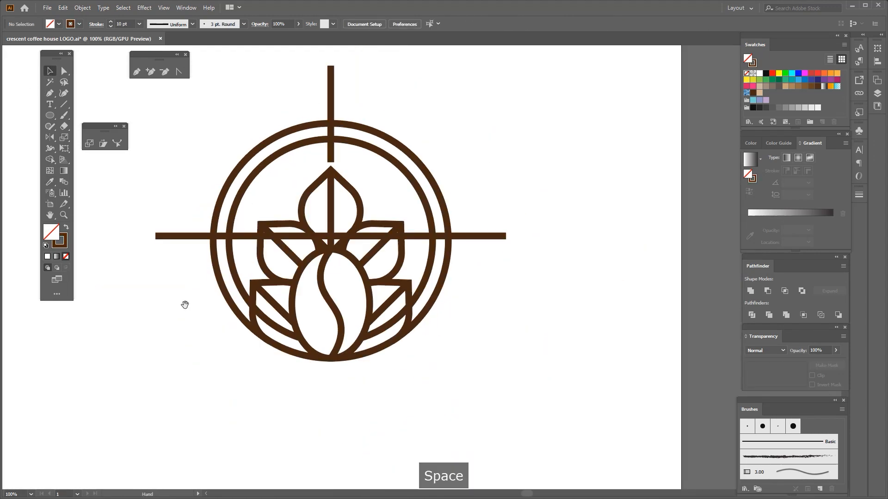
# Step: Copy the upper vertical line, rotate it about 44° counterclockwise around its crossing with the horizontal line, and paste the original back in place
pyautogui.scroll(1, 272, 164)
pyautogui.moveTo(272, 164); pyautogui.dragTo(278, 195)
pyautogui.click(367, 234)
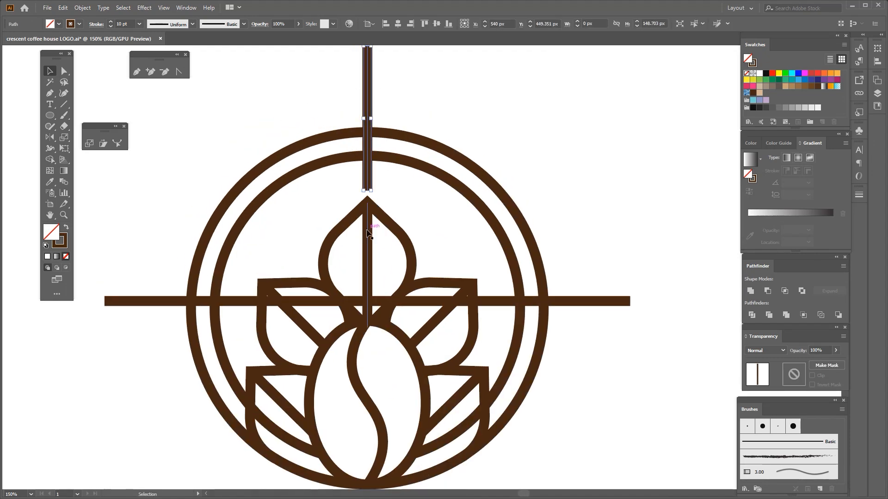
pyautogui.hotkey('ctrl', 'c')
pyautogui.press('r')
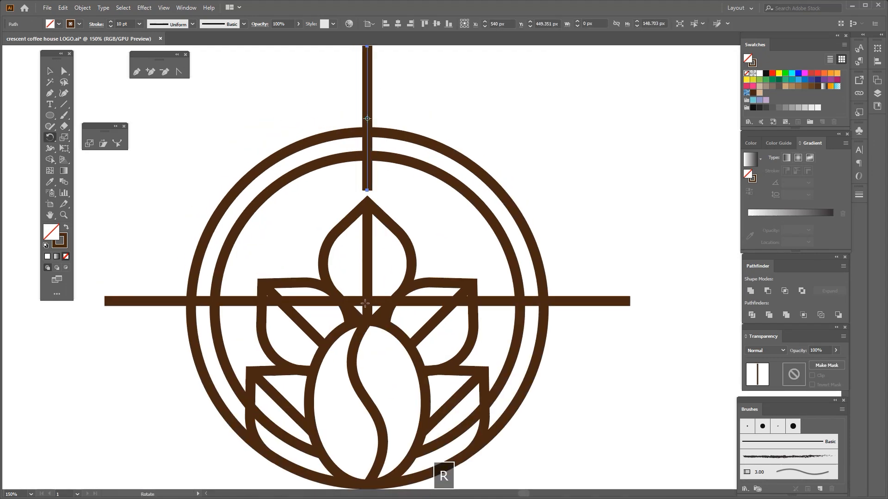
pyautogui.moveTo(368, 119); pyautogui.dragTo(248, 179)
pyautogui.scroll(-1, 249, 180)
pyautogui.hotkey('ctrl', 'f')
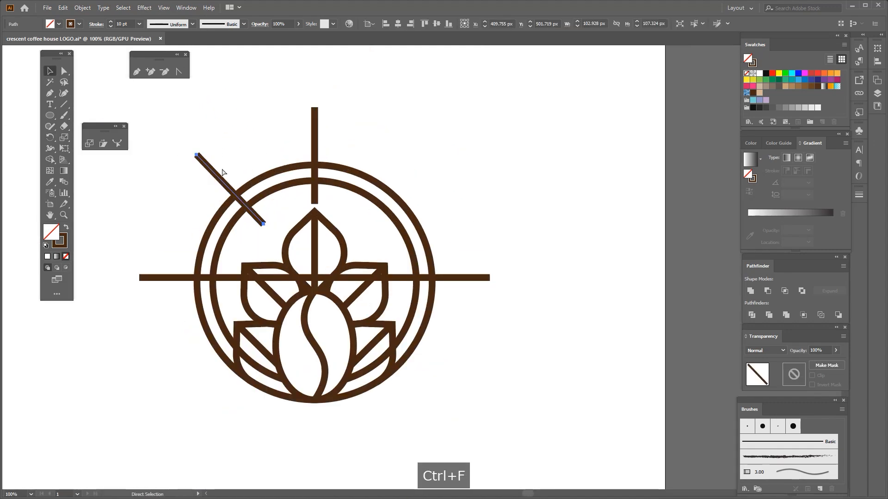
# Step: Reflect a copy of the diagonal line across the logo's vertical axis to the opposite side of the circles
pyautogui.press('r')
pyautogui.press('o')
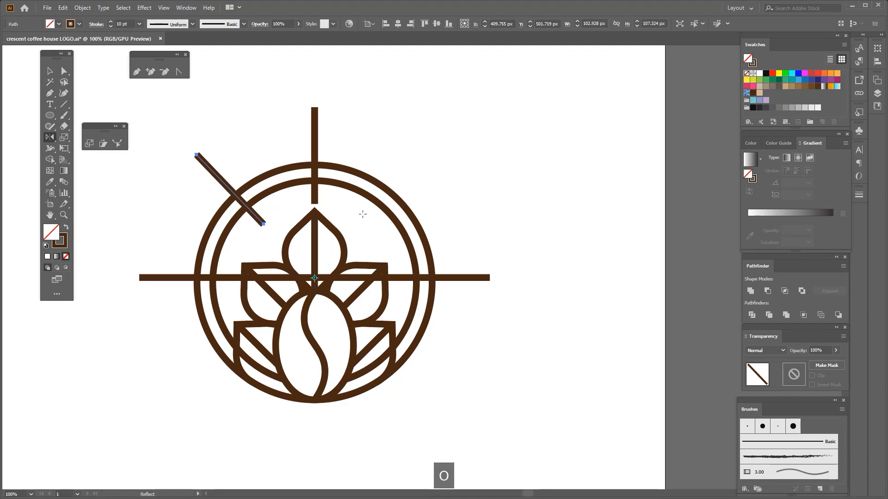
pyautogui.click(166, 210)
pyautogui.click(209, 279)
pyautogui.scroll(3, 209, 280)
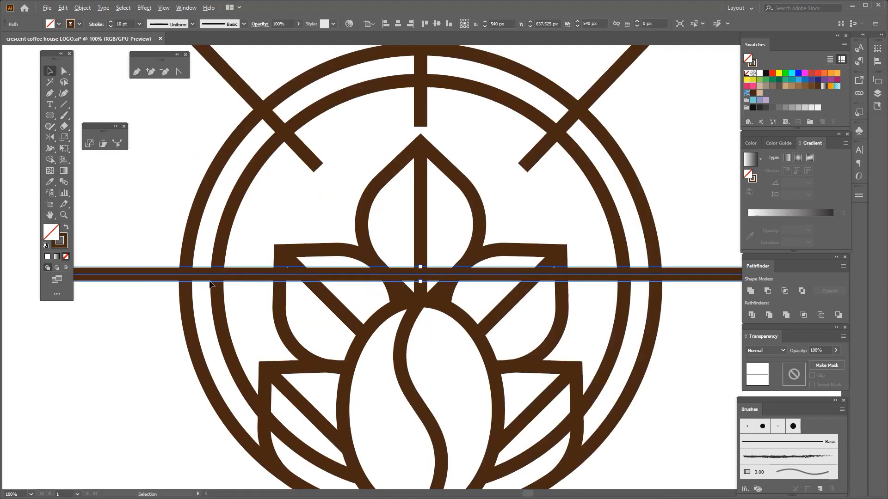
pyautogui.moveTo(207, 277); pyautogui.dragTo(283, 243)
pyautogui.scroll(-2, 282, 253)
pyautogui.scroll(2, 267, 253)
pyautogui.scroll(-4, 284, 241)
pyautogui.click(297, 209)
pyautogui.scroll(1, 300, 207)
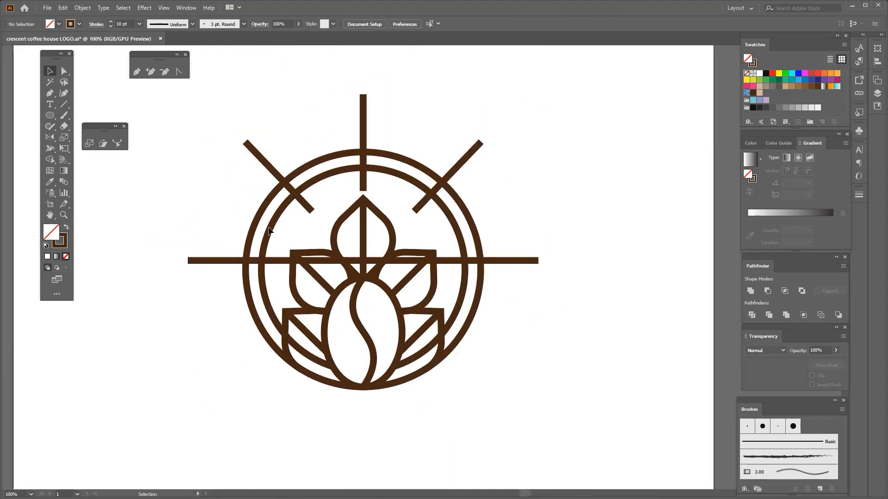
# Step: Select both circles and all four straight lines, and trim the outer line ends and inner stubs with the Shape Builder
pyautogui.moveTo(268, 272); pyautogui.dragTo(268, 273)
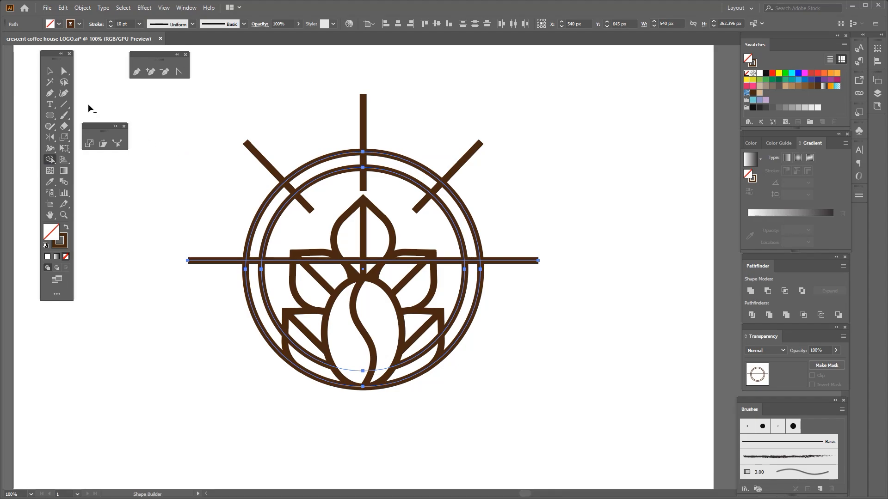
pyautogui.moveTo(396, 124); pyautogui.dragTo(395, 124)
pyautogui.click(50, 160)
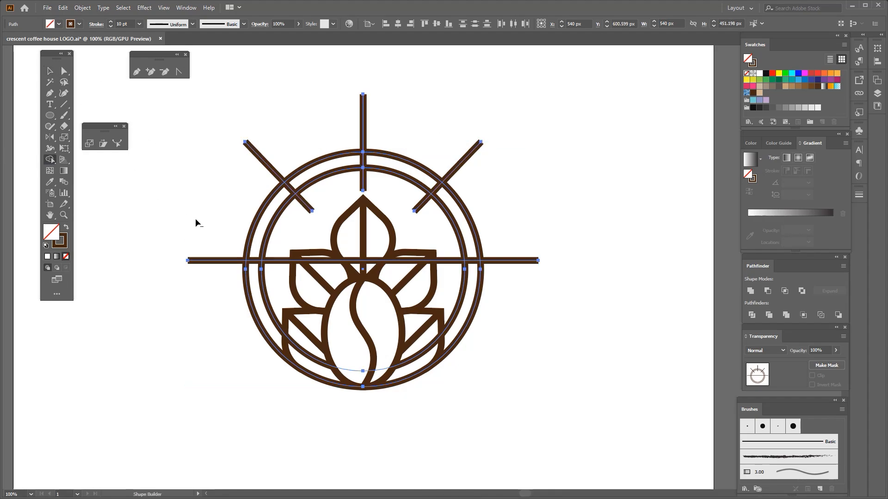
pyautogui.keyDown('alt'); pyautogui.click(264, 161); pyautogui.keyUp('alt')
pyautogui.scroll(2, 308, 204)
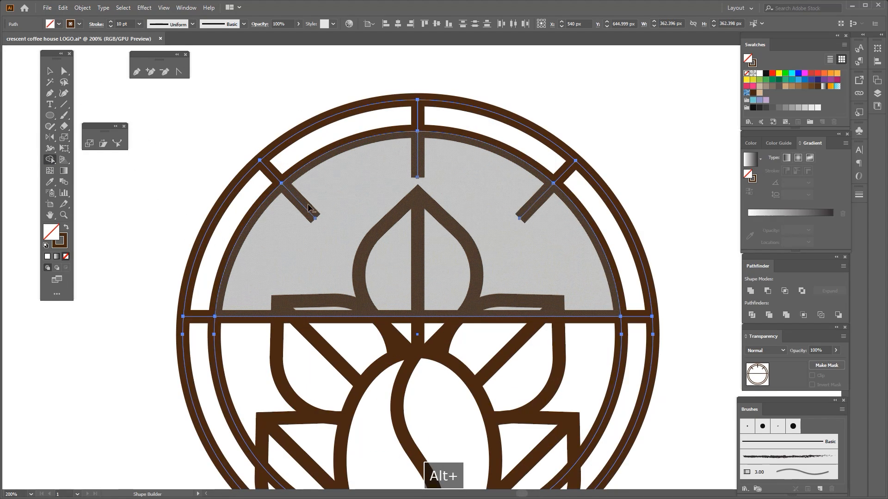
pyautogui.keyDown('alt'); pyautogui.click(304, 207); pyautogui.keyUp('alt')
pyautogui.keyDown('alt'); pyautogui.click(527, 210); pyautogui.keyUp('alt')
pyautogui.keyDown('alt'); pyautogui.click(417, 169); pyautogui.keyUp('alt')
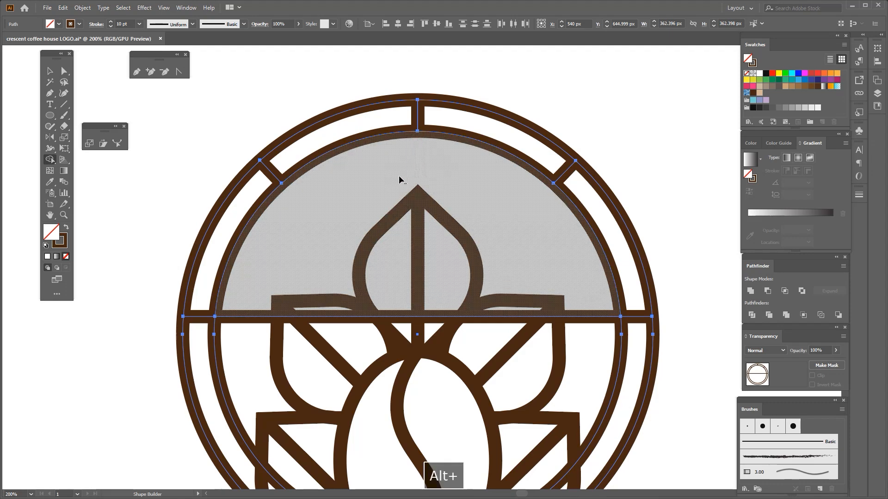
# Step: Remove the horizontal line's middle section and the lower arc of the inner circle with the Shape Builder
pyautogui.keyDown('alt'); pyautogui.click(249, 320); pyautogui.keyUp('alt')
pyautogui.scroll(-2, 250, 320)
pyautogui.scroll(2, 276, 277)
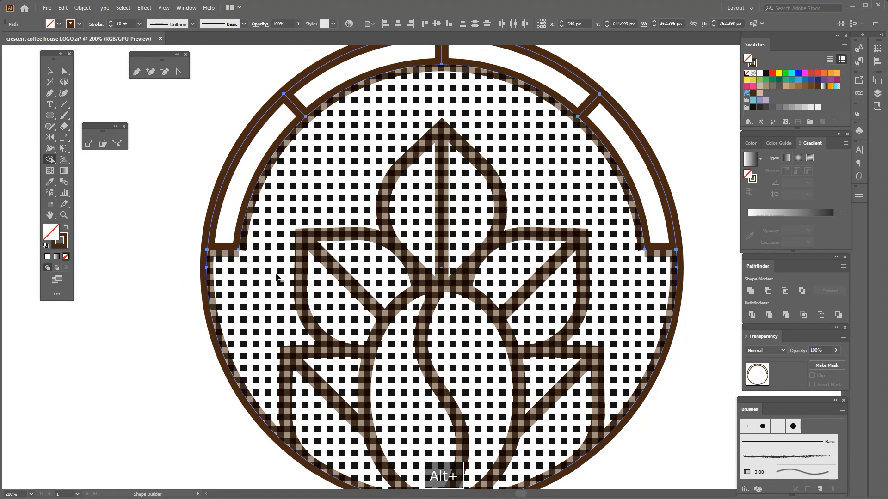
pyautogui.scroll(-4, 278, 277)
pyautogui.click(64, 72)
pyautogui.click(211, 281)
pyautogui.scroll(2, 298, 274)
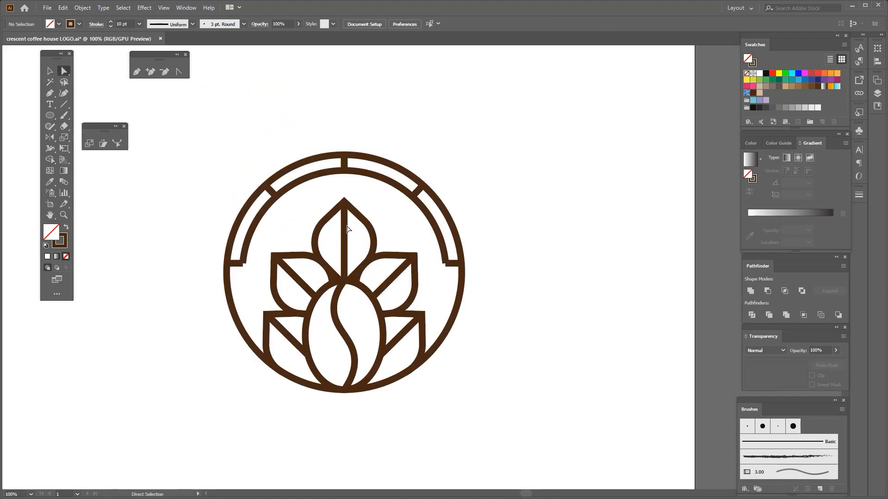
# Step: Undo all the Shape Builder trims on the circles and straight lines
pyautogui.hotkey('ctrl', 'z')
pyautogui.hotkey('ctrl', 'z')
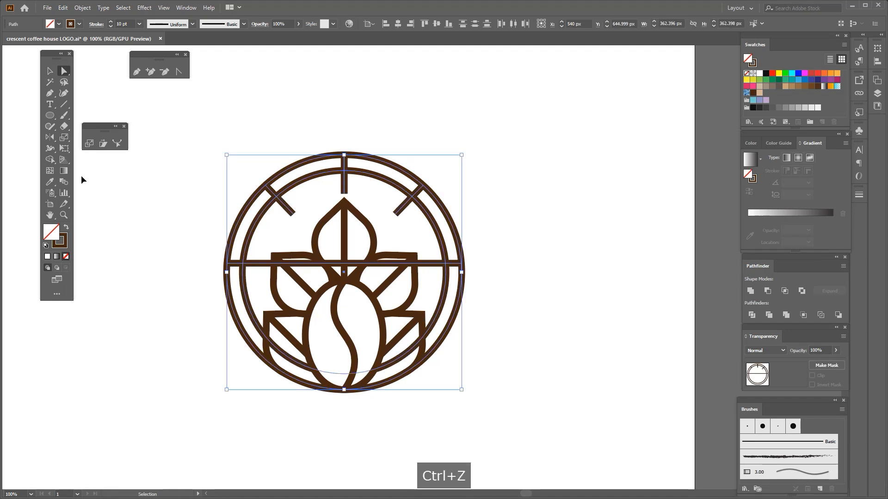
pyautogui.hotkey('ctrl', 'z')
pyautogui.hotkey('ctrl', 'z')
pyautogui.hotkey('ctrl', 'z')
pyautogui.hotkey('ctrl', 'z')
pyautogui.hotkey('ctrl', 'z')
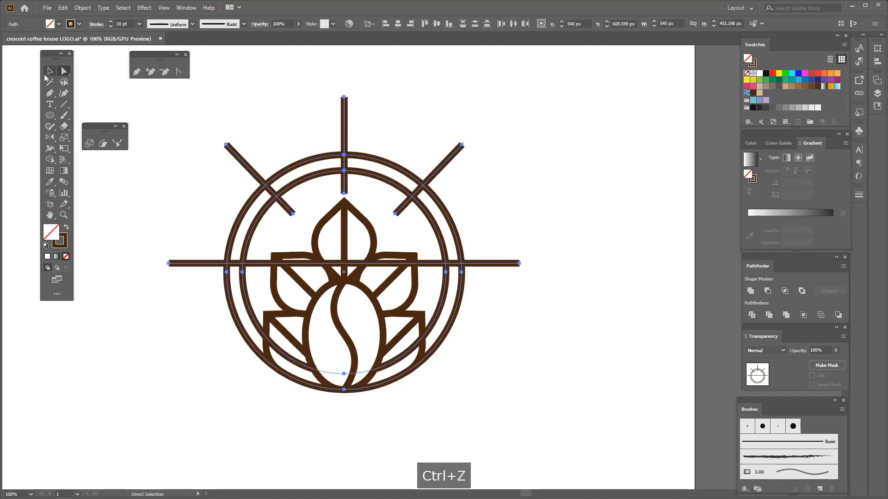
# Step: Shrink the inner circle about its centre to 305.327 px to widen the ring
pyautogui.click(49, 72)
pyautogui.click(198, 118)
pyautogui.scroll(2, 346, 173)
pyautogui.click(347, 171)
pyautogui.scroll(2, 348, 170)
pyautogui.moveTo(339, 167); pyautogui.dragTo(341, 176)
pyautogui.scroll(-4, 281, 212)
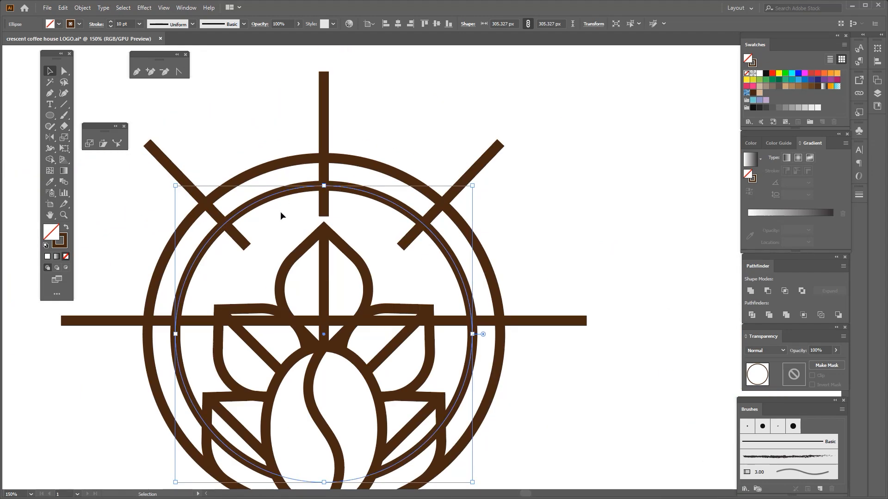
# Step: Select both circles and all straight lines, and cut the line ends outside the ring and the horizontal middle section with the Shape Builder
pyautogui.click(187, 184)
pyautogui.moveTo(187, 184); pyautogui.dragTo(257, 243)
pyautogui.keyDown('shift'); pyautogui.click(320, 141); pyautogui.keyUp('shift')
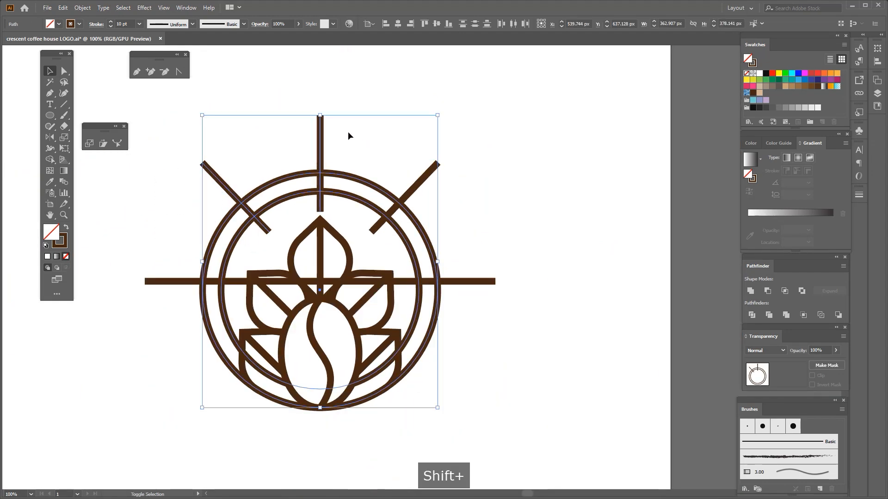
pyautogui.keyDown('shift'); pyautogui.click(485, 282); pyautogui.keyUp('shift')
pyautogui.scroll(1, 230, 234)
pyautogui.press('i')
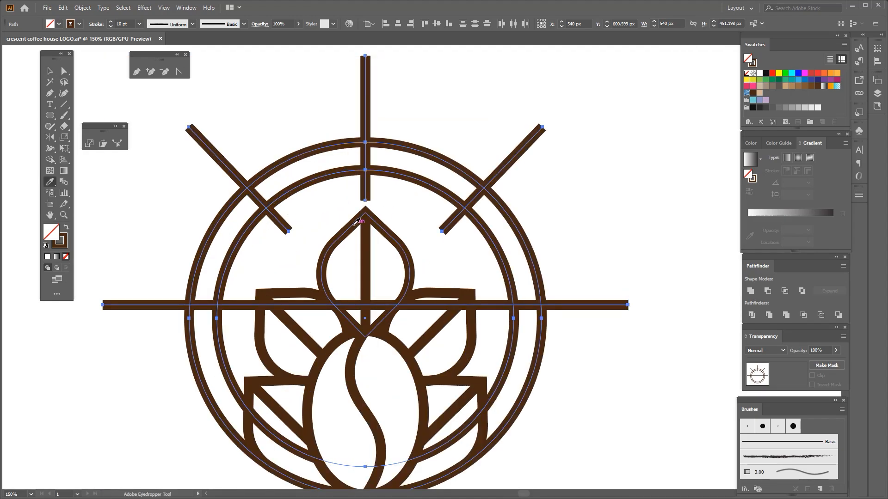
pyautogui.keyDown('alt'); pyautogui.click(139, 305); pyautogui.keyUp('alt')
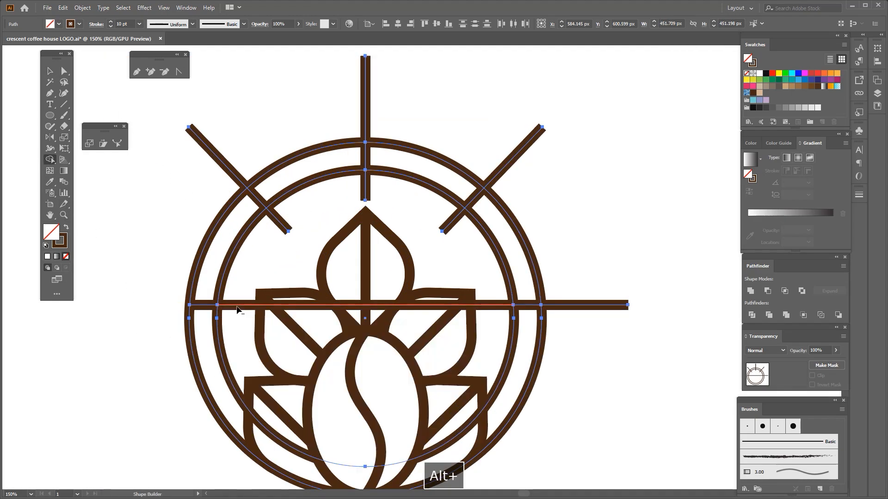
pyautogui.keyDown('alt'); pyautogui.click(236, 306); pyautogui.keyUp('alt')
pyautogui.keyDown('alt'); pyautogui.click(596, 305); pyautogui.keyUp('alt')
pyautogui.moveTo(229, 149); pyautogui.dragTo(203, 147)
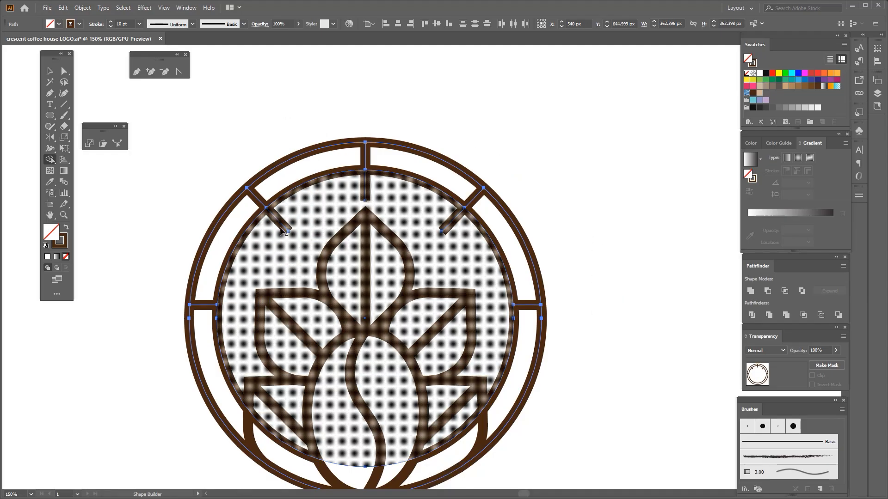
# Step: Erase the three line stubs inside the inner circle and the inner circle's lower arc with the Shape Builder
pyautogui.scroll(3, 352, 214)
pyautogui.keyDown('alt'); pyautogui.click(386, 165); pyautogui.keyUp('alt')
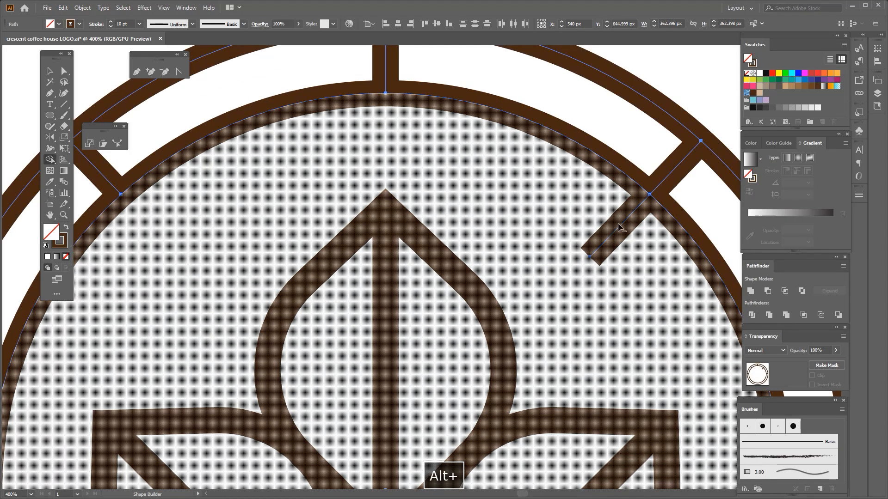
pyautogui.scroll(-5, 521, 240)
pyautogui.scroll(2, 296, 343)
pyautogui.scroll(1, 296, 342)
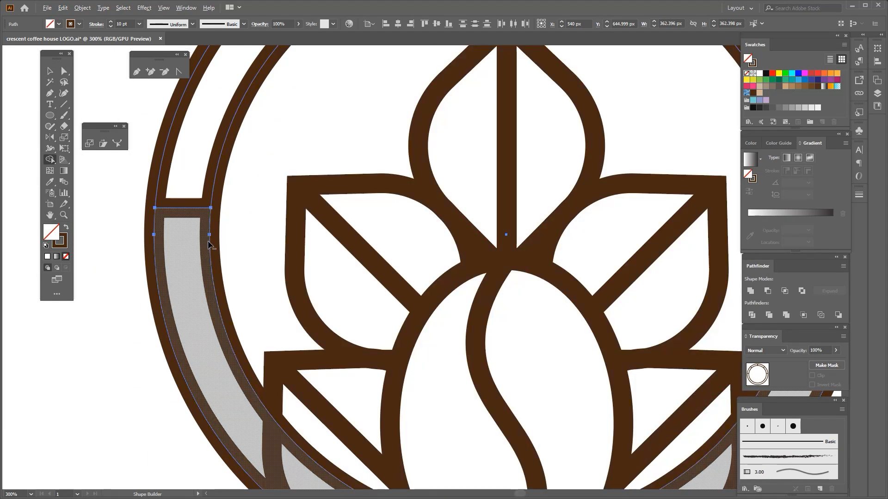
pyautogui.keyDown('alt'); pyautogui.click(213, 241); pyautogui.keyUp('alt')
pyautogui.scroll(-4, 282, 256)
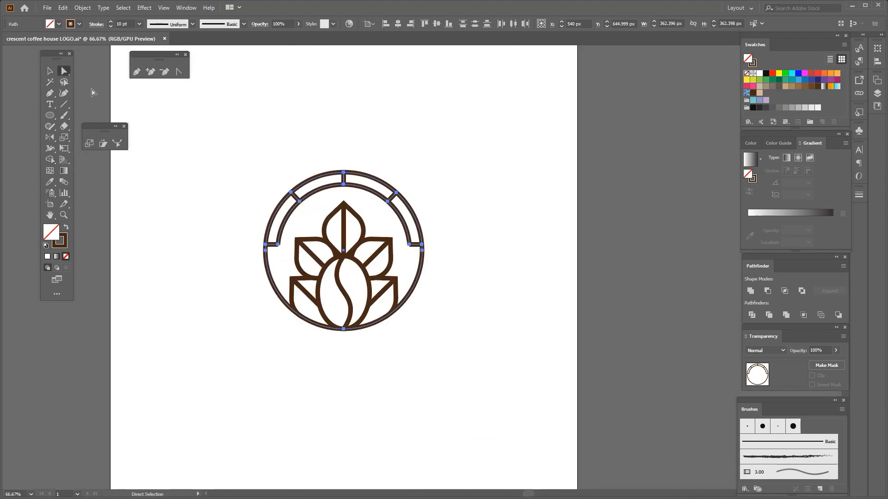
# Step: Join the inner arc to the short horizontal segments at both of its lower ends to close the corners
pyautogui.scroll(4, 277, 250)
pyautogui.hotkey('ctrl', 'j')
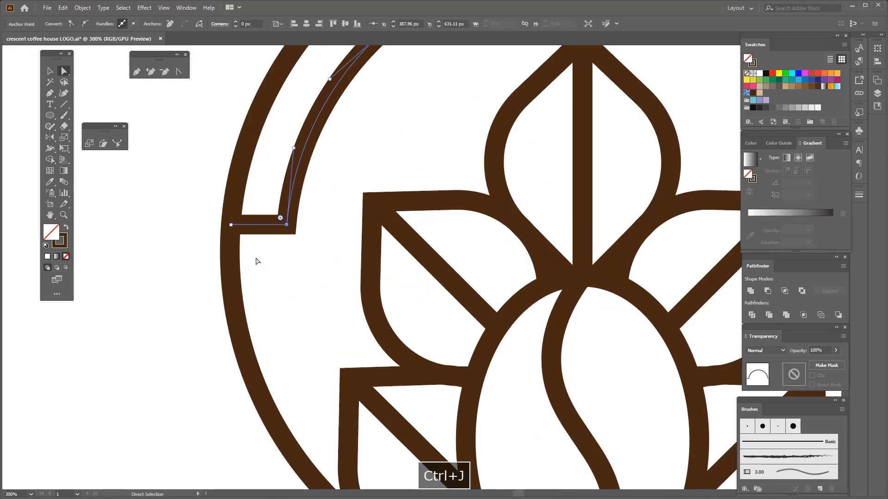
pyautogui.scroll(-4, 256, 262)
pyautogui.scroll(4, 480, 324)
pyautogui.hotkey('ctrl', 'j')
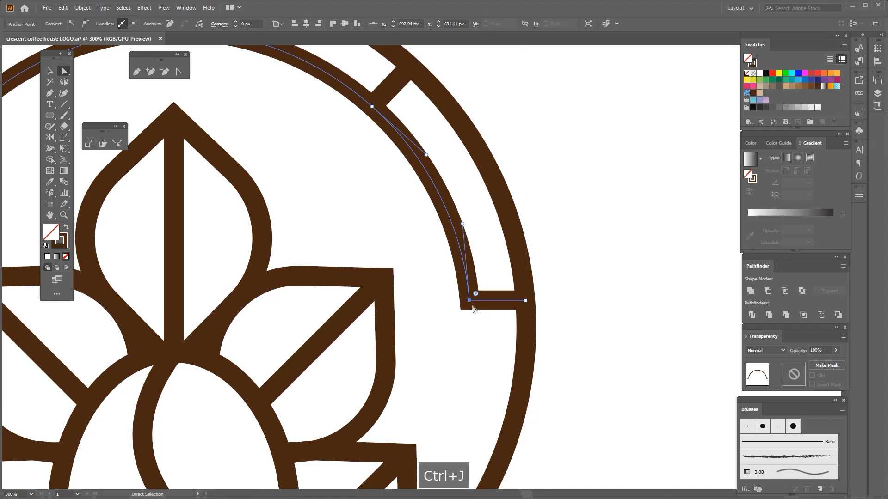
pyautogui.scroll(-4, 472, 309)
pyautogui.click(473, 329)
pyautogui.moveTo(473, 329); pyautogui.dragTo(471, 302)
# Step: Paste a copy of the outer circle behind it and enlarge the copy about its centre to 508.772 px
pyautogui.click(50, 71)
pyautogui.scroll(1, 411, 349)
pyautogui.click(408, 319)
pyautogui.hotkey('ctrl', 'c')
pyautogui.hotkey('ctrl', 'b')
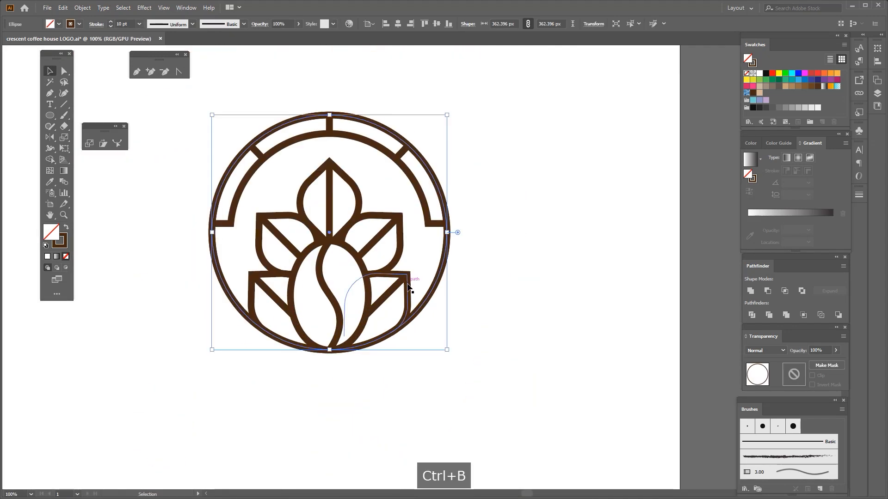
pyautogui.moveTo(447, 232); pyautogui.dragTo(494, 235)
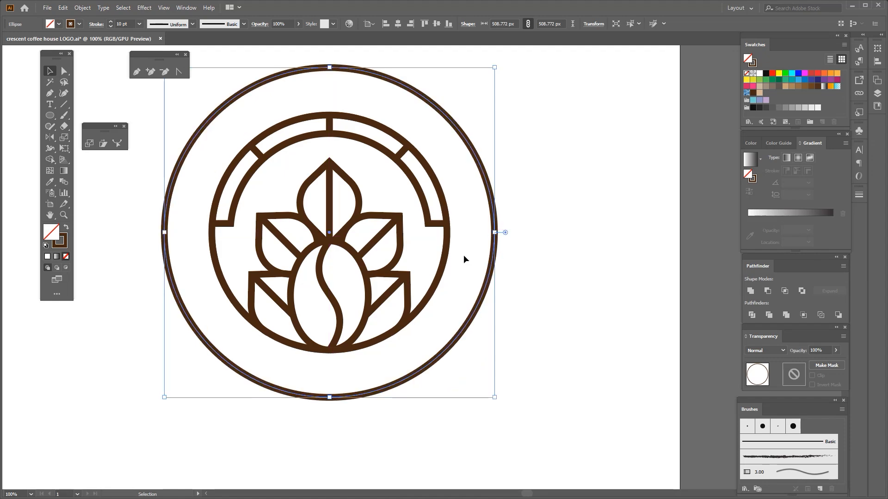
pyautogui.hotkey('ctrl', '-')
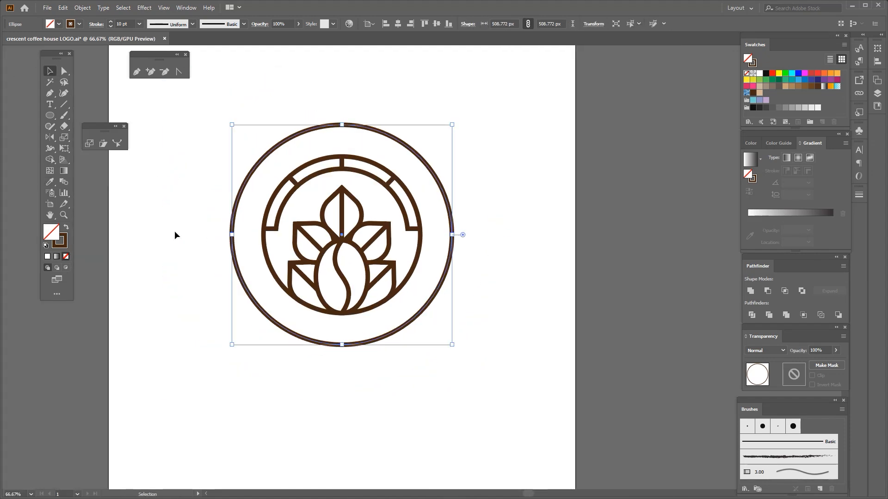
# Step: Select only the petals and the coffee bean, leaving the circles and the upper arc unselected
pyautogui.click(175, 235)
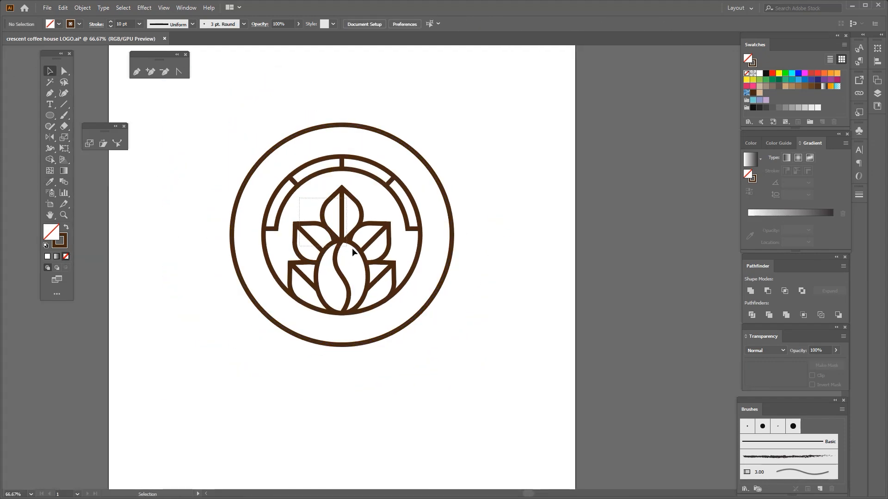
pyautogui.hotkey('ctrl', 'a')
pyautogui.keyDown('shift'); pyautogui.click(287, 330); pyautogui.keyUp('shift')
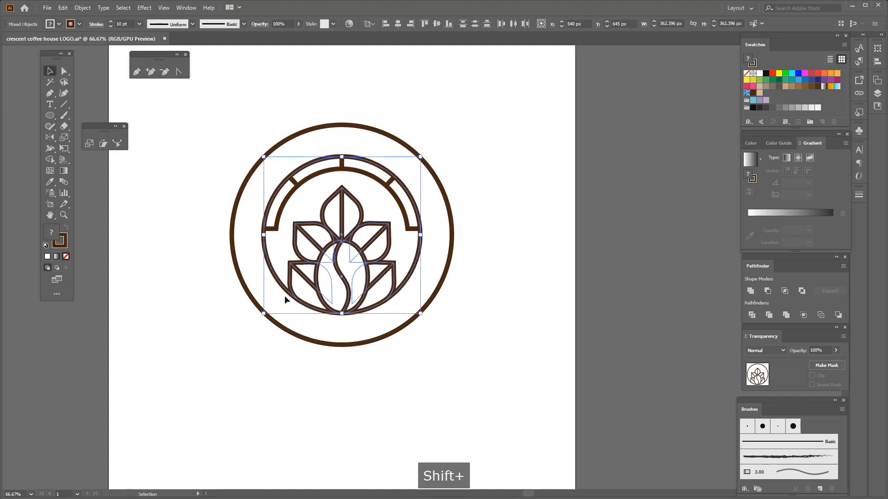
pyautogui.scroll(1, 284, 294)
pyautogui.keyDown('shift'); pyautogui.click(288, 291); pyautogui.keyUp('shift')
# Step: Try shifting the petals and coffee bean away from the circle, and undo the moves
pyautogui.moveTo(343, 246); pyautogui.dragTo(347, 269)
pyautogui.hotkey('ctrl', 'z')
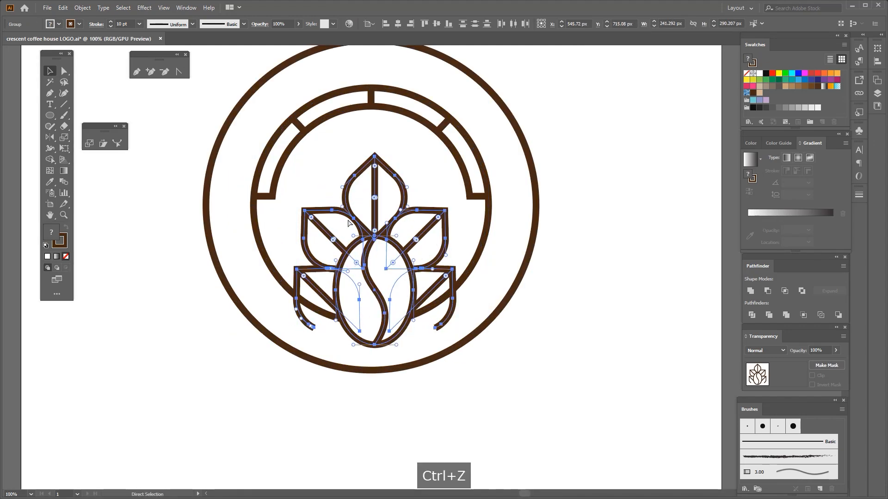
pyautogui.scroll(1, 358, 168)
pyautogui.moveTo(378, 117); pyautogui.dragTo(346, 107)
pyautogui.hotkey('ctrl', 'z')
pyautogui.scroll(4, 386, 122)
pyautogui.scroll(-5, 346, 108)
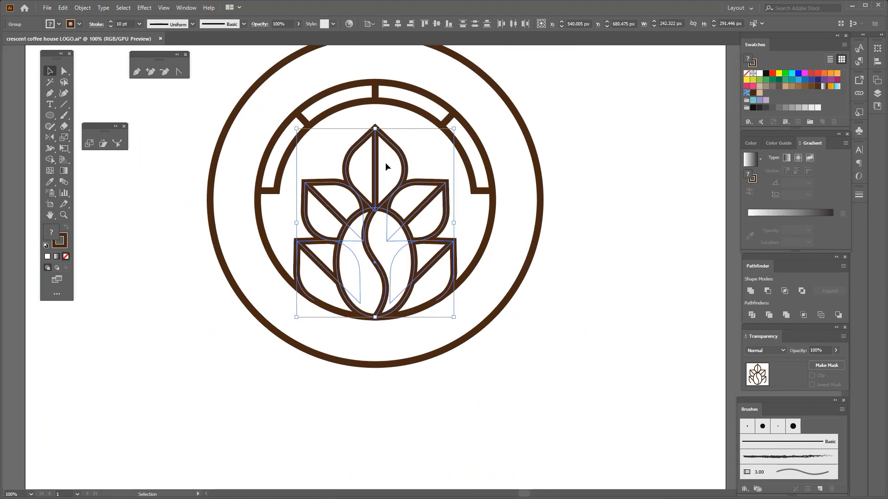
# Step: Switch to Outline view and nudge the petals and bean to X 540.106 px, Y 680.172 px, aligning the lower petal ends with the circle
pyautogui.scroll(3, 310, 304)
pyautogui.scroll(2, 310, 303)
pyautogui.hotkey('ctrl', 'y')
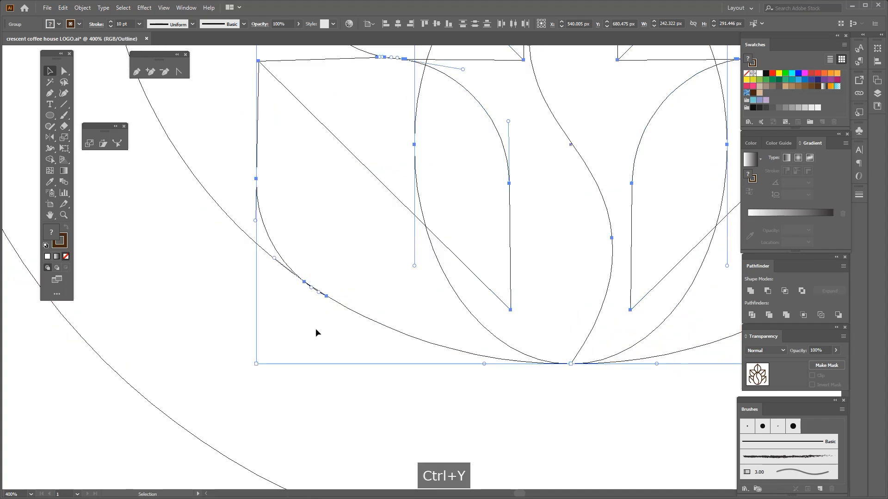
pyautogui.scroll(4, 316, 328)
pyautogui.moveTo(328, 253)
pyautogui.mouseDown()
pyautogui.moveTo(322, 283)
pyautogui.moveTo(324, 270)
pyautogui.mouseUp()
pyautogui.scroll(2, 327, 264)
pyautogui.scroll(-10, 319, 278)
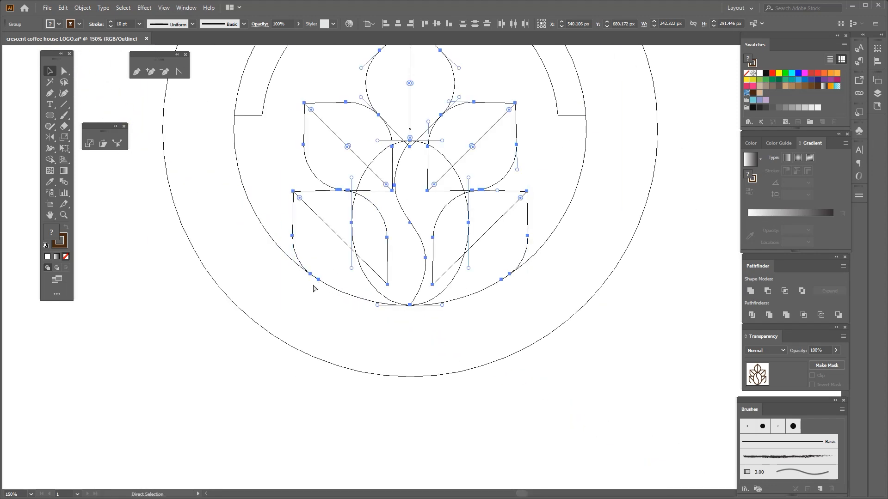
# Step: Return to Preview mode and remove the sliver between the lower-left petal and the inner circle with Shape Builder
pyautogui.hotkey('ctrl', 'y')
pyautogui.scroll(2, 313, 284)
pyautogui.moveTo(290, 298); pyautogui.dragTo(349, 259)
pyautogui.scroll(3, 329, 270)
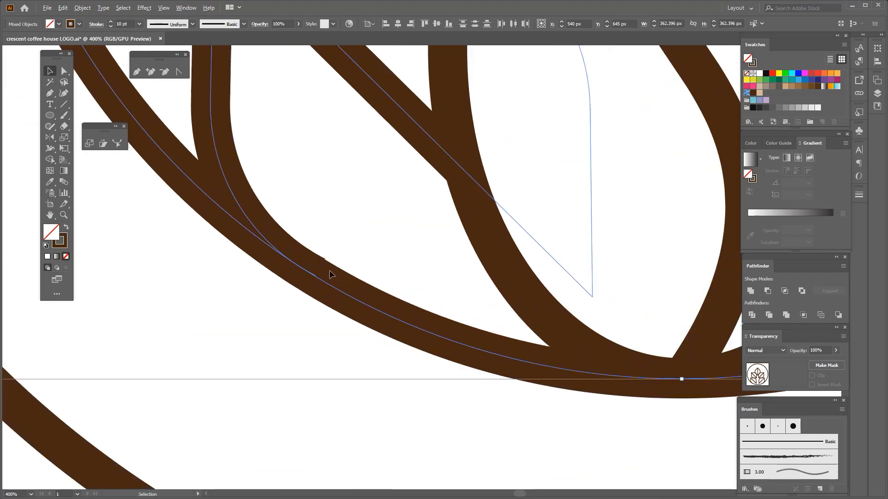
pyautogui.click(297, 307)
pyautogui.click(64, 71)
pyautogui.click(293, 265)
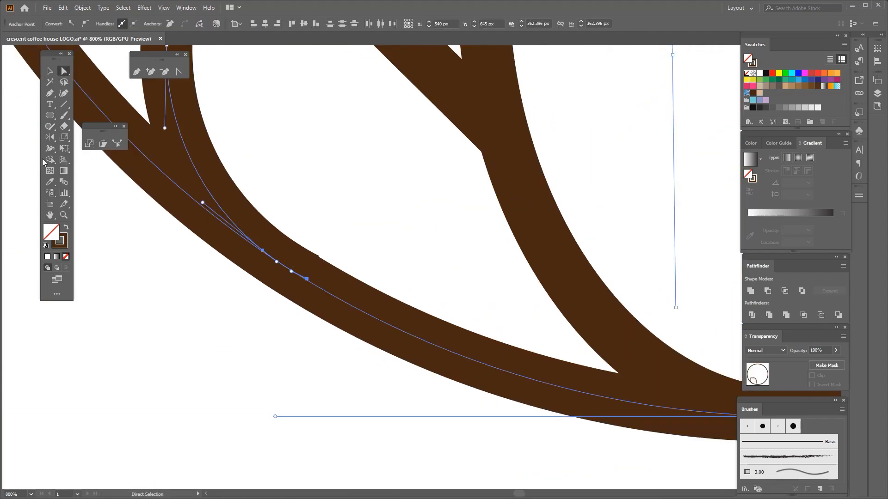
pyautogui.scroll(3, 280, 268)
pyautogui.keyDown('alt'); pyautogui.click(354, 304); pyautogui.keyUp('alt')
# Step: Remove the matching sliver where the lower-right petal meets the inner circle with Shape Builder
pyautogui.scroll(-10, 295, 284)
pyautogui.scroll(6, 354, 286)
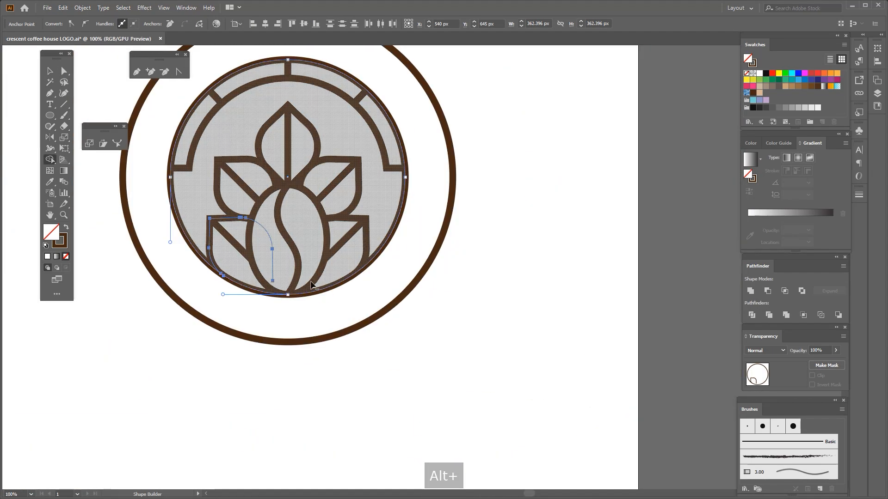
pyautogui.scroll(5, 483, 208)
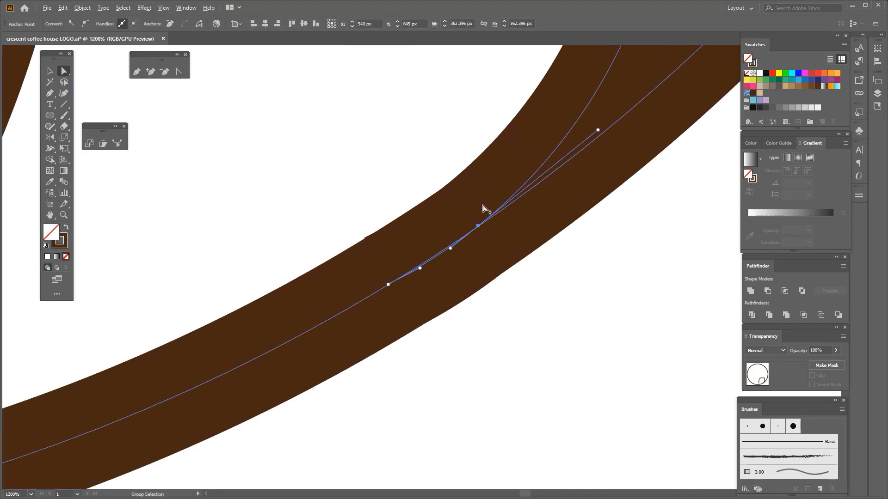
pyautogui.scroll(1, 409, 287)
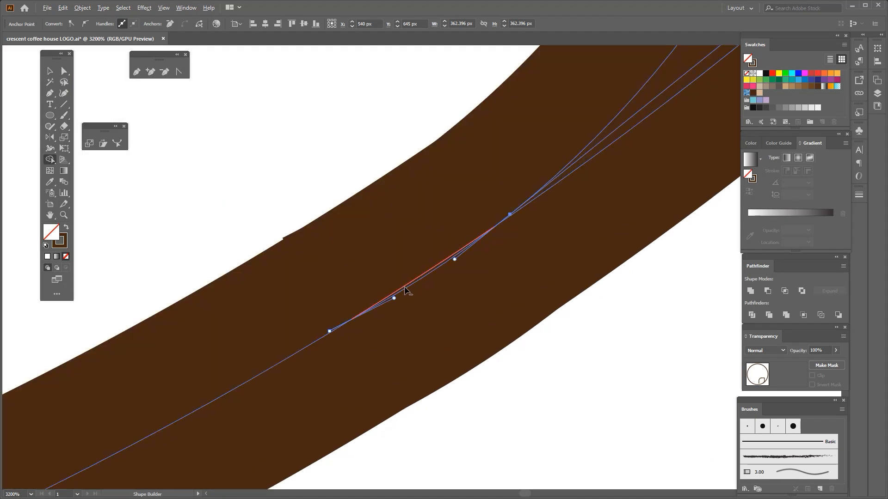
pyautogui.scroll(-6, 356, 296)
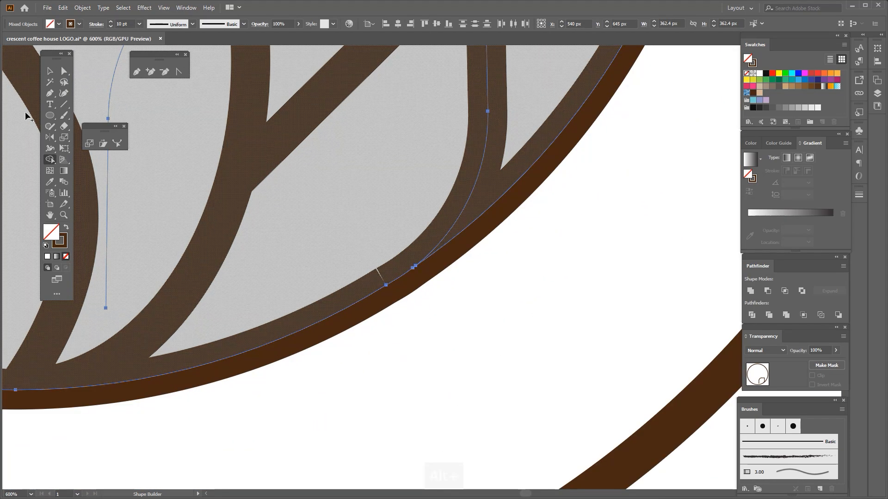
# Step: Join the anchor points at the junction of the lower-right petal and the inner circle
pyautogui.click(62, 73)
pyautogui.click(305, 230)
pyautogui.moveTo(374, 269); pyautogui.dragTo(393, 298)
pyautogui.scroll(-3, 379, 298)
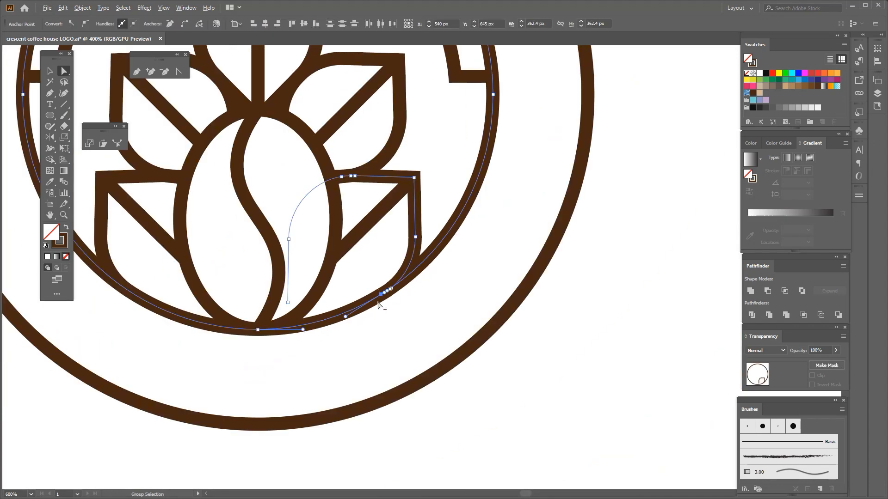
pyautogui.hotkey('ctrl', 'j')
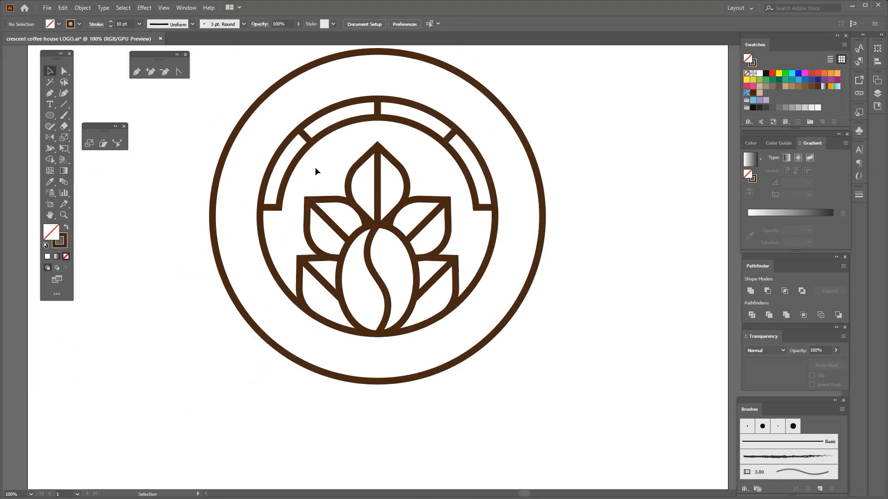
# Step: Remove the outer ring, keeping the inner circle with its arc, petals and coffee bean
pyautogui.click(425, 276)
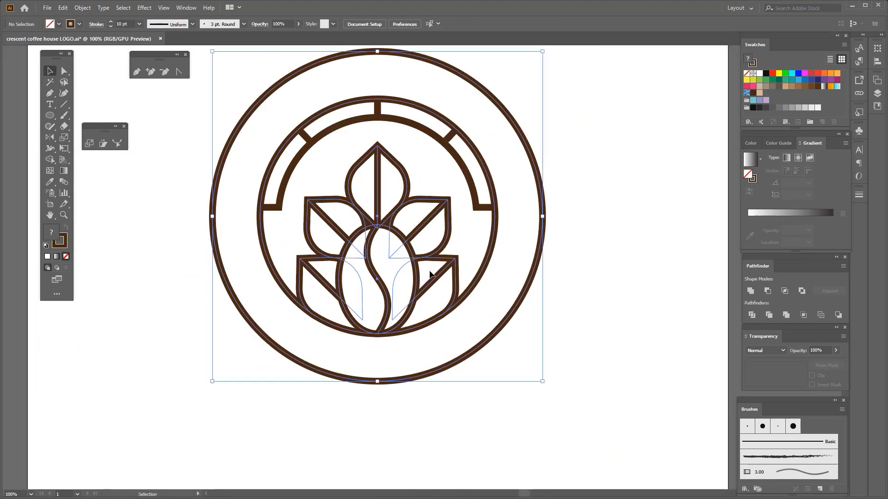
pyautogui.scroll(-1, 357, 296)
pyautogui.hotkey('ctrl', 'z')
pyautogui.click(337, 340)
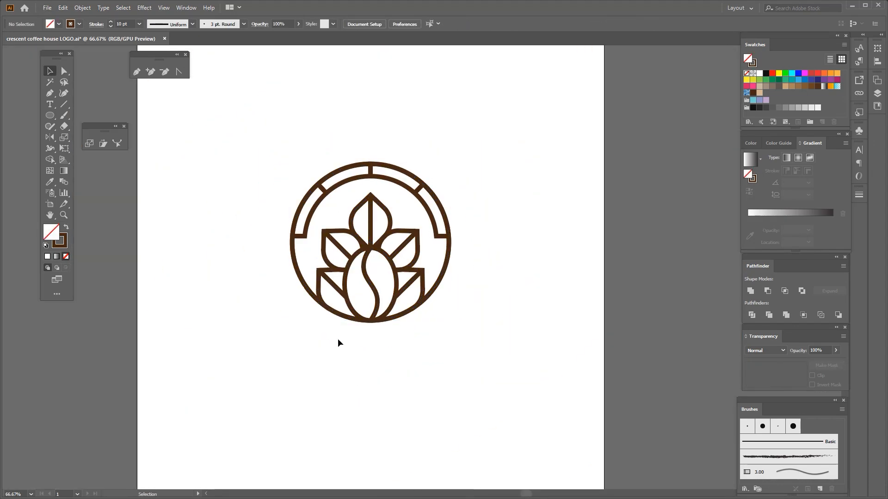
pyautogui.hotkey('ctrl', 'z')
# Step: Paste a copy of the inner circle in front and enlarge it about its centre into a new, slightly wider outer ring
pyautogui.click(338, 339)
pyautogui.scroll(1, 340, 331)
pyautogui.moveTo(343, 310)
pyautogui.mouseDown()
pyautogui.moveTo(348, 334)
pyautogui.moveTo(343, 311)
pyautogui.mouseUp()
pyautogui.moveTo(371, 106); pyautogui.dragTo(352, 109)
pyautogui.hotkey('ctrl', 'c')
pyautogui.hotkey('ctrl', 'f')
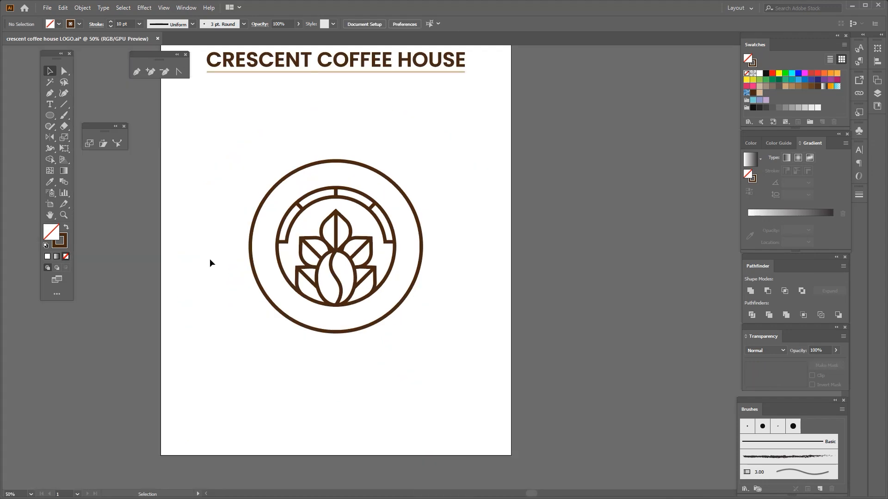
pyautogui.moveTo(457, 344); pyautogui.dragTo(458, 345)
# Step: Duplicate the coffee bean into the empty area beside the outer ring
pyautogui.hotkey('ctrl', '+')
pyautogui.click(320, 159)
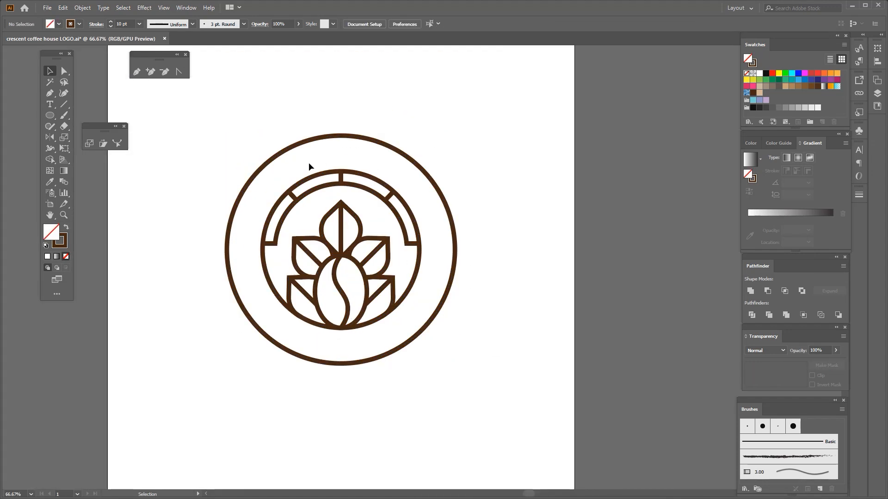
pyautogui.hotkey('ctrl', '+')
pyautogui.click(495, 287)
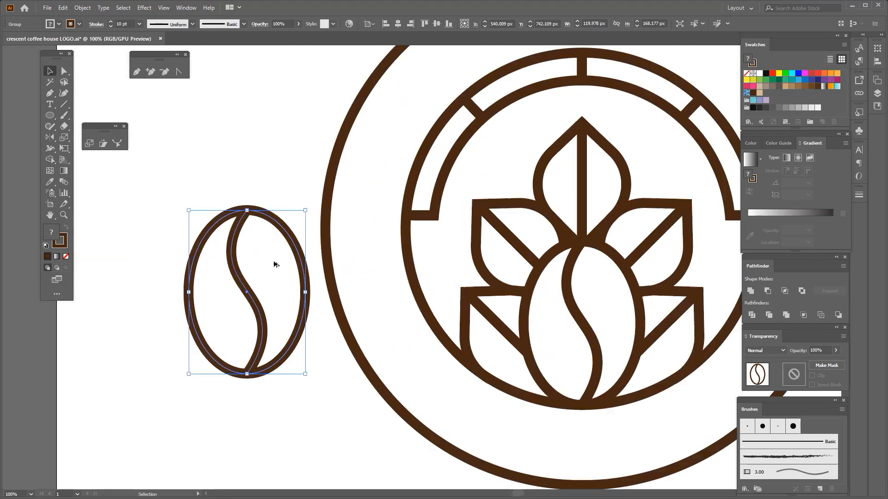
# Step: Ungroup the coffee bean copy and delete its curved centre line
pyautogui.press('space')
pyautogui.moveTo(274, 265); pyautogui.dragTo(337, 243)
pyautogui.rightClick(317, 192)
pyautogui.click(341, 269)
pyautogui.keyDown('shift'); pyautogui.click(339, 253); pyautogui.keyUp('shift')
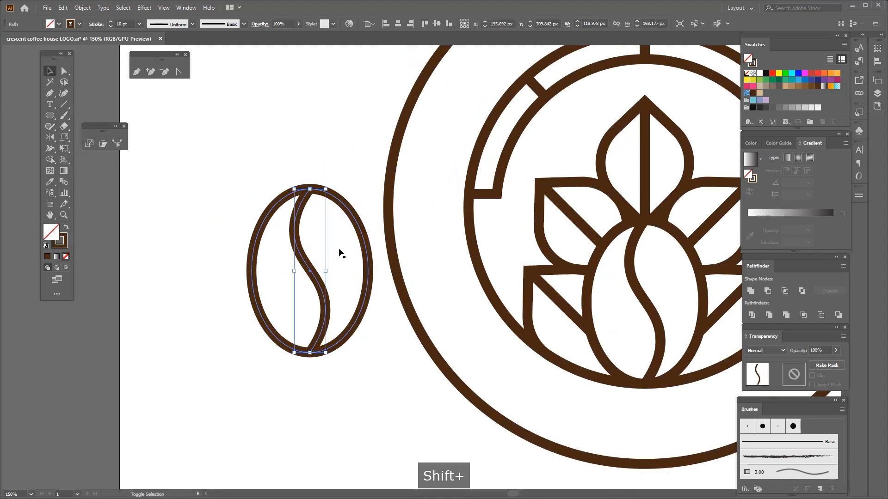
pyautogui.press('Delete')
# Step: Shorten the remaining ellipse to about 148 px tall and duplicate it straight up so the two ellipses overlap
pyautogui.click(334, 245)
pyautogui.moveTo(310, 190); pyautogui.dragTo(312, 204)
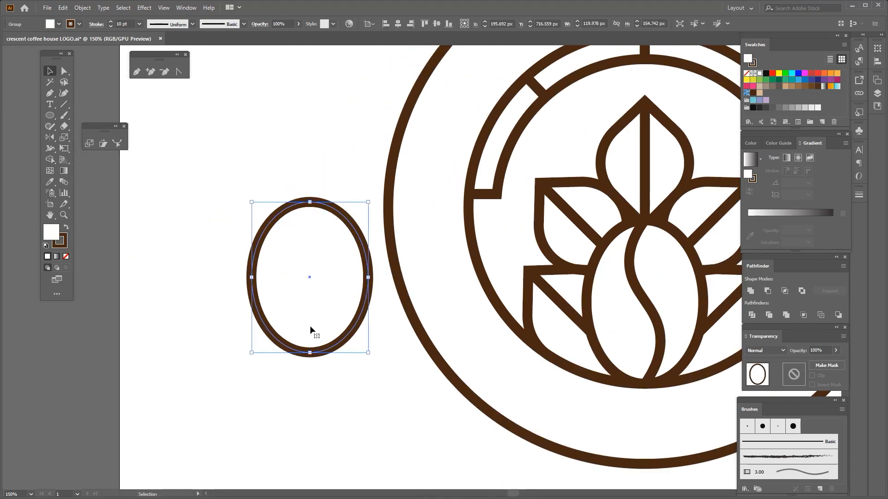
pyautogui.moveTo(311, 353); pyautogui.dragTo(311, 347)
pyautogui.moveTo(315, 336); pyautogui.dragTo(315, 226)
# Step: Select both ellipses and cut away everything except their lens-shaped overlap with Shape Builder
pyautogui.keyDown('shift'); pyautogui.click(307, 270); pyautogui.keyUp('shift')
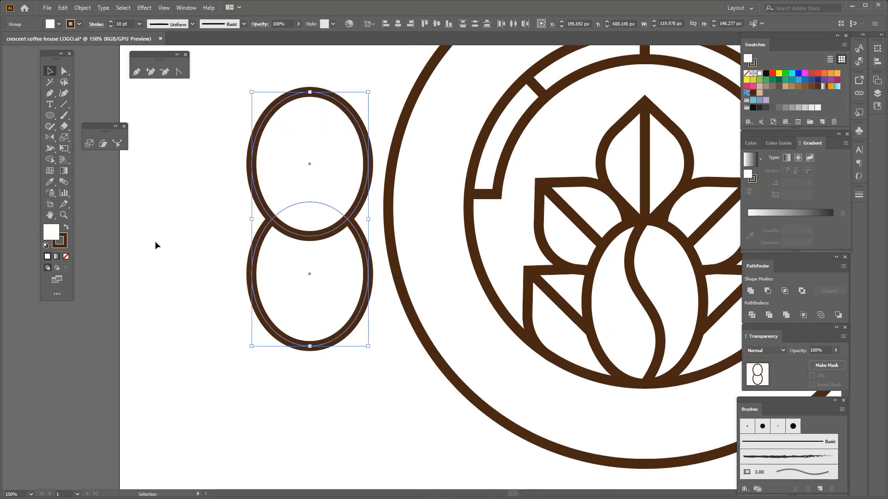
pyautogui.click(50, 160)
pyautogui.keyDown('alt'); pyautogui.click(326, 286); pyautogui.keyUp('alt')
pyautogui.keyDown('alt'); pyautogui.click(349, 170); pyautogui.keyUp('alt')
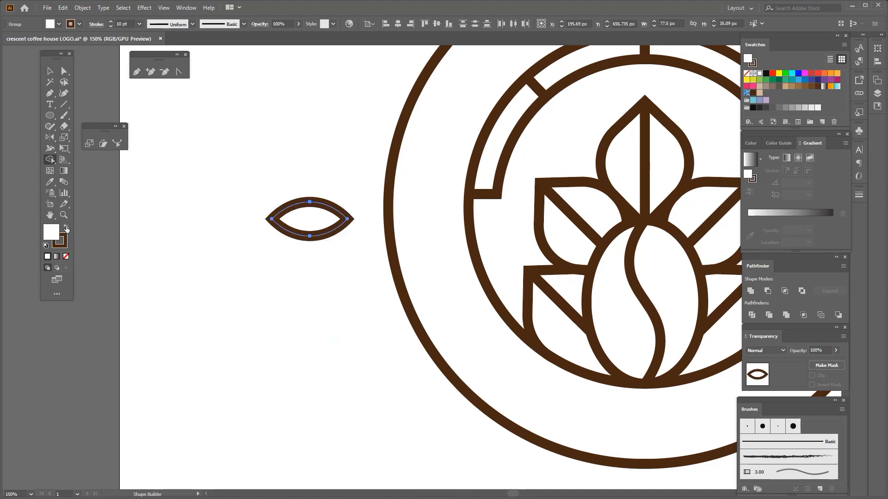
# Step: Give the lens shape a solid dark brown fill and no stroke
pyautogui.rightClick(135, 241)
pyautogui.click(66, 256)
pyautogui.click(50, 71)
pyautogui.click(166, 173)
pyautogui.moveTo(289, 207)
pyautogui.mouseDown()
pyautogui.moveTo(290, 245)
pyautogui.moveTo(302, 267)
pyautogui.mouseUp()
pyautogui.hotkey('ctrl', 'z')
pyautogui.press('Delete')
pyautogui.hotkey('ctrl', 'z')
pyautogui.click(66, 227)
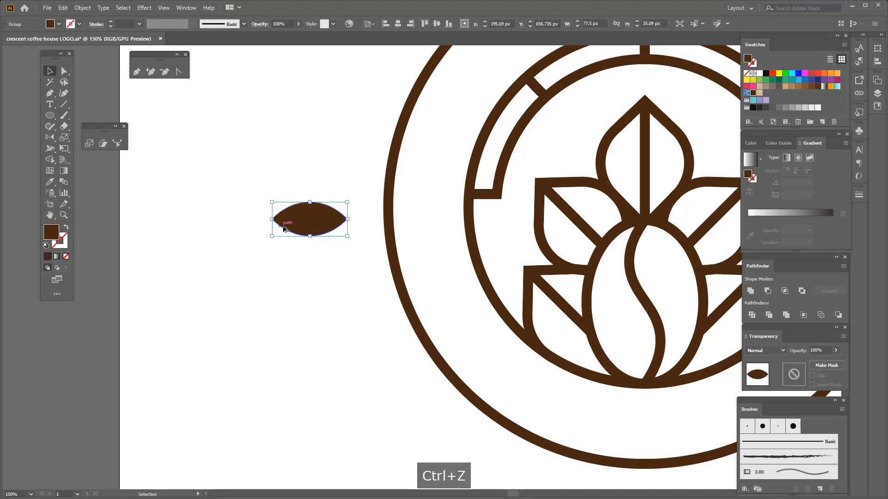
# Step: Tilt the leaf shape up to the right and scale it down to about 57 × 41 px
pyautogui.scroll(1, 282, 228)
pyautogui.moveTo(312, 195); pyautogui.dragTo(301, 251)
pyautogui.hotkey('ctrl', 'z')
pyautogui.moveTo(373, 242); pyautogui.dragTo(379, 189)
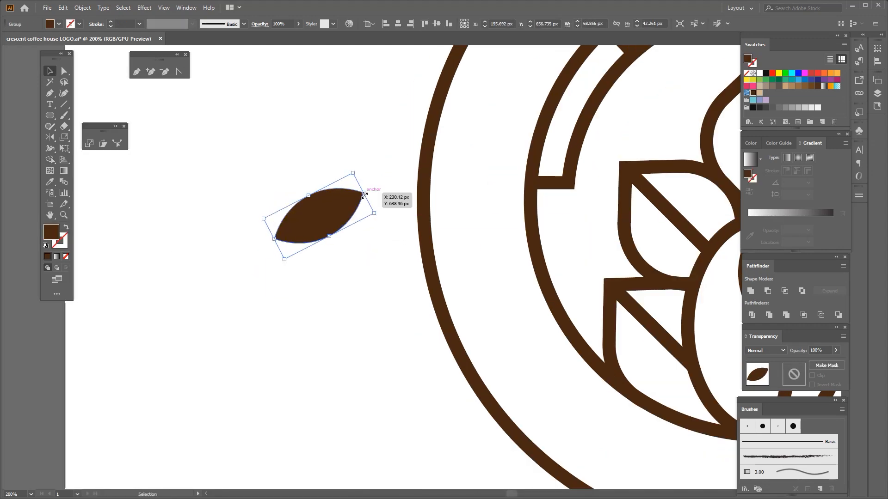
pyautogui.moveTo(297, 214); pyautogui.dragTo(259, 205)
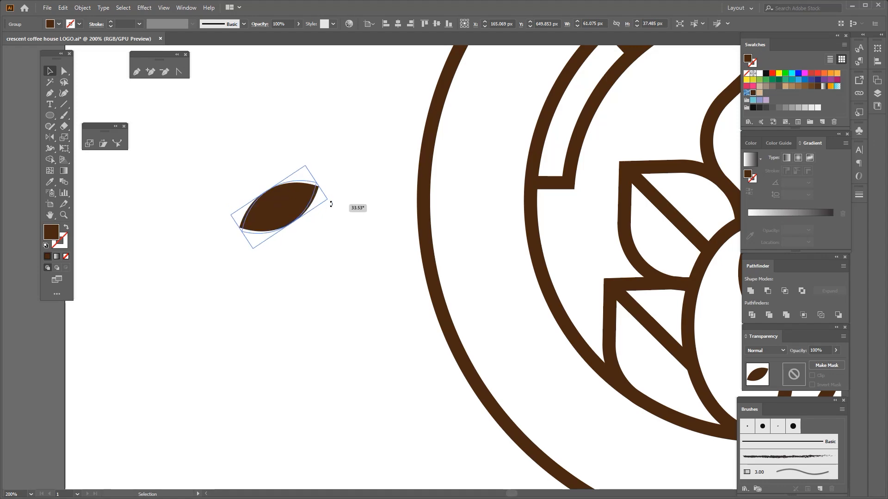
pyautogui.moveTo(331, 203); pyautogui.dragTo(331, 203)
# Step: Try placing and reflecting a copy of the leaf below the original, and delete the copy
pyautogui.moveTo(293, 207); pyautogui.dragTo(250, 276)
pyautogui.hotkey('ctrl', 'z')
pyautogui.moveTo(278, 214); pyautogui.dragTo(276, 266)
pyautogui.press('o')
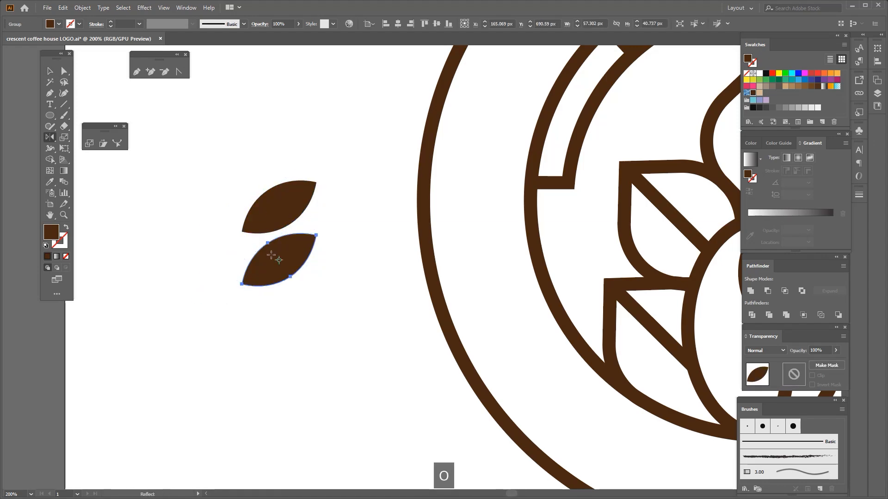
pyautogui.moveTo(277, 219); pyautogui.dragTo(280, 278)
pyautogui.scroll(2, 279, 267)
pyautogui.click(49, 72)
pyautogui.scroll(2, 215, 211)
pyautogui.moveTo(225, 227); pyautogui.dragTo(225, 213)
pyautogui.scroll(-5, 227, 216)
pyautogui.click(189, 251)
pyautogui.click(245, 231)
pyautogui.press('Delete')
# Step: Rotate the leaf to a steeper tilt, so that it spans about 50 × 48 px
pyautogui.click(246, 199)
pyautogui.scroll(2, 275, 193)
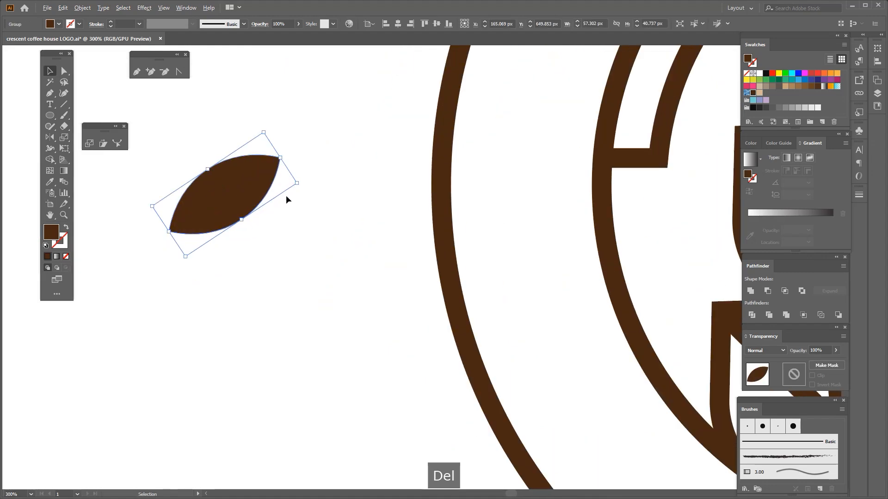
pyautogui.moveTo(300, 189); pyautogui.dragTo(298, 175)
pyautogui.click(273, 213)
pyautogui.click(244, 214)
# Step: Reflect a copy of the leaf downward about its lower tip and group the two leaves
pyautogui.hotkey('ctrl', 'c')
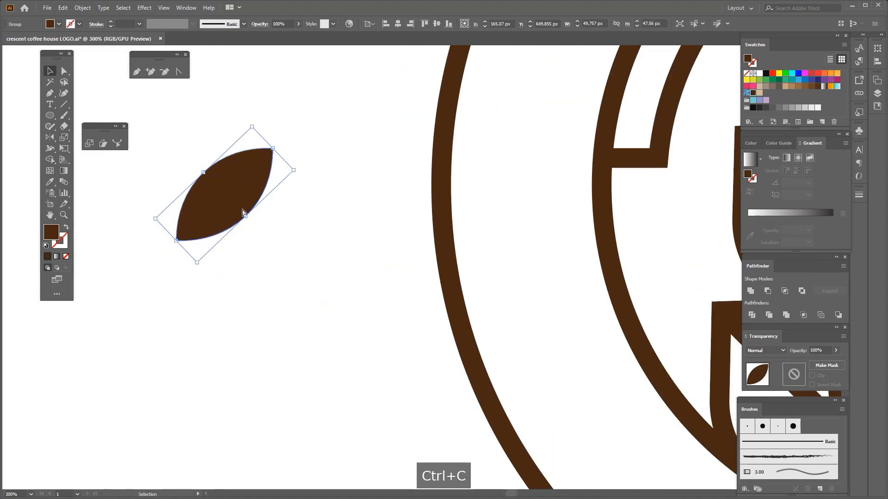
pyautogui.press('r')
pyautogui.moveTo(227, 273); pyautogui.dragTo(227, 273)
pyautogui.scroll(-2, 227, 271)
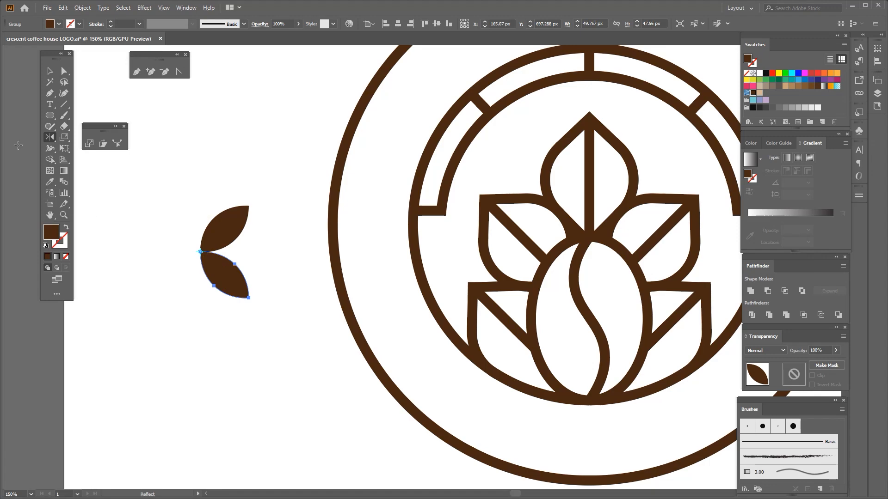
pyautogui.scroll(1, 152, 213)
pyautogui.moveTo(161, 211); pyautogui.dragTo(320, 302)
pyautogui.hotkey('ctrl', 'g')
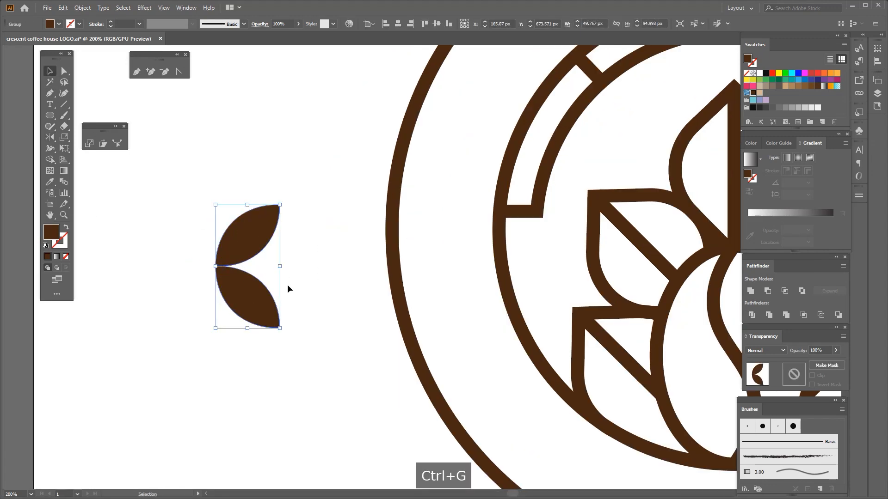
# Step: Scale the leaf pair down proportionally to about 41 × 79 px
pyautogui.scroll(1, 284, 275)
pyautogui.moveTo(279, 263); pyautogui.dragTo(262, 262)
pyautogui.click(277, 226)
pyautogui.click(238, 314)
pyautogui.scroll(-1, 237, 315)
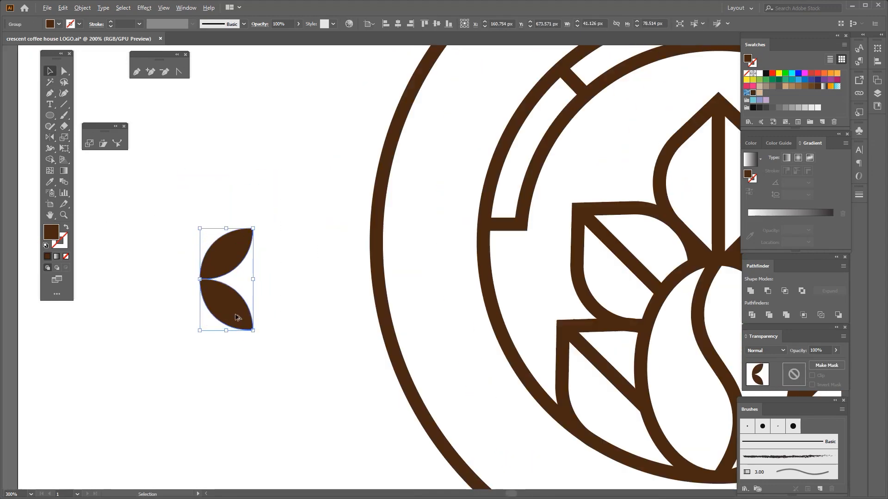
pyautogui.click(189, 344)
pyautogui.moveTo(186, 346); pyautogui.dragTo(210, 347)
pyautogui.click(247, 301)
# Step: Duplicate the leaf pair horizontally and repeat the duplication to get a row of three evenly spaced pairs
pyautogui.scroll(-2, 247, 301)
pyautogui.scroll(2, 247, 301)
pyautogui.moveTo(247, 301); pyautogui.dragTo(148, 301)
pyautogui.moveTo(148, 301); pyautogui.dragTo(253, 292)
pyautogui.hotkey('ctrl', 'd')
# Step: Draw a straight vertical line with the Pen tool through the leftmost leaf pair, extending beyond both tips, and make it stroke only
pyautogui.moveTo(85, 220); pyautogui.dragTo(170, 206)
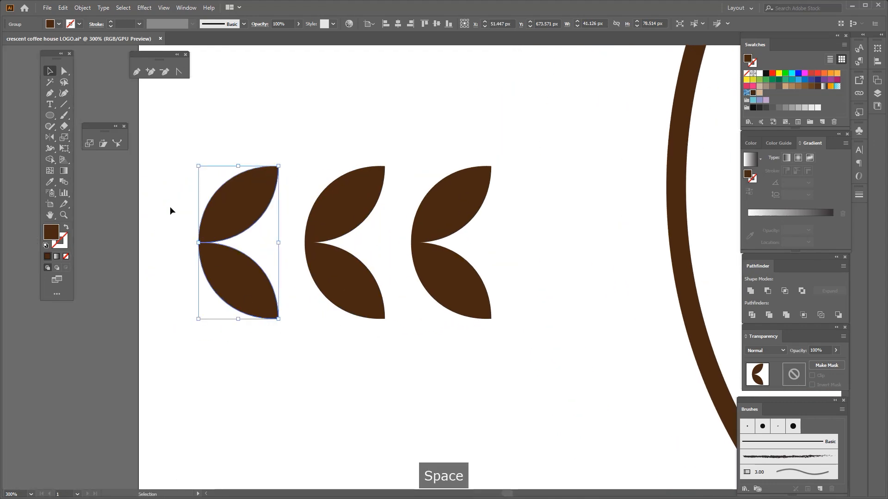
pyautogui.press('p')
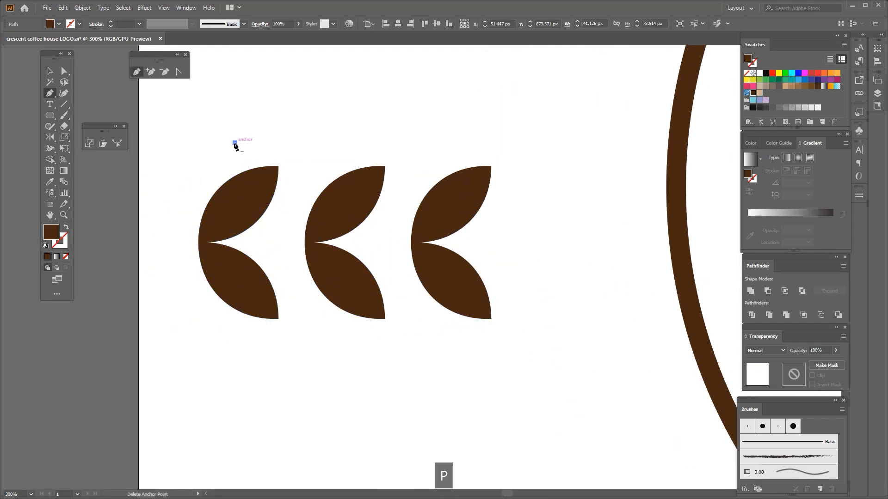
pyautogui.click(235, 142)
pyautogui.keyDown('shift'); pyautogui.click(235, 337); pyautogui.keyUp('shift')
pyautogui.hotkey('shift', 'x')
# Step: Centre the vertical line horizontally on the leftmost leaf pair
pyautogui.scroll(1, 199, 231)
pyautogui.click(49, 72)
pyautogui.moveTo(189, 152); pyautogui.dragTo(301, 220)
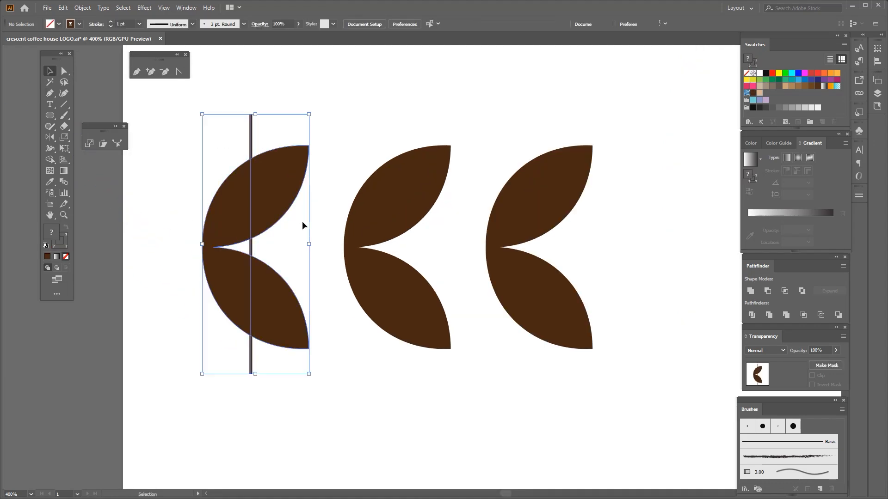
pyautogui.click(283, 165)
pyautogui.click(398, 24)
# Step: Try cutting the outer half off the leftmost leaf pair with Shape Builder, and undo it
pyautogui.click(50, 160)
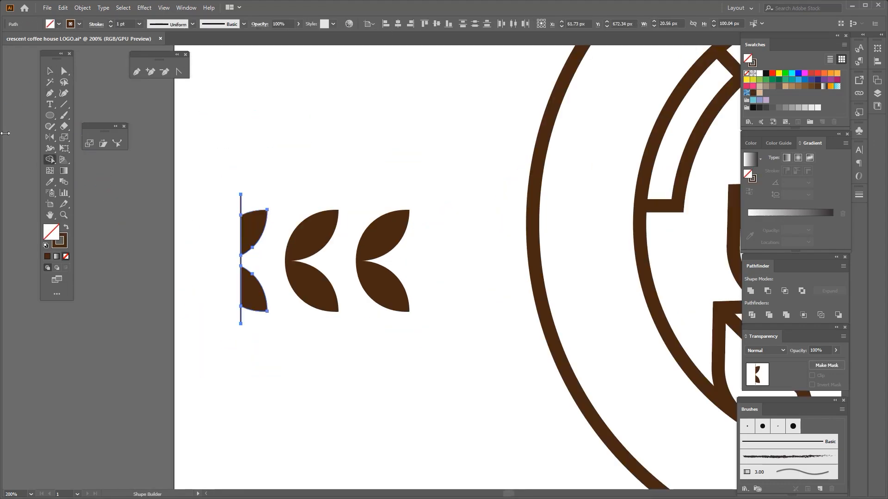
pyautogui.scroll(2, 180, 270)
pyautogui.hotkey('ctrl', 'z')
# Step: Split the leftmost leaf pair along the line with Shape Builder and delete the line pieces above and below it
pyautogui.click(50, 160)
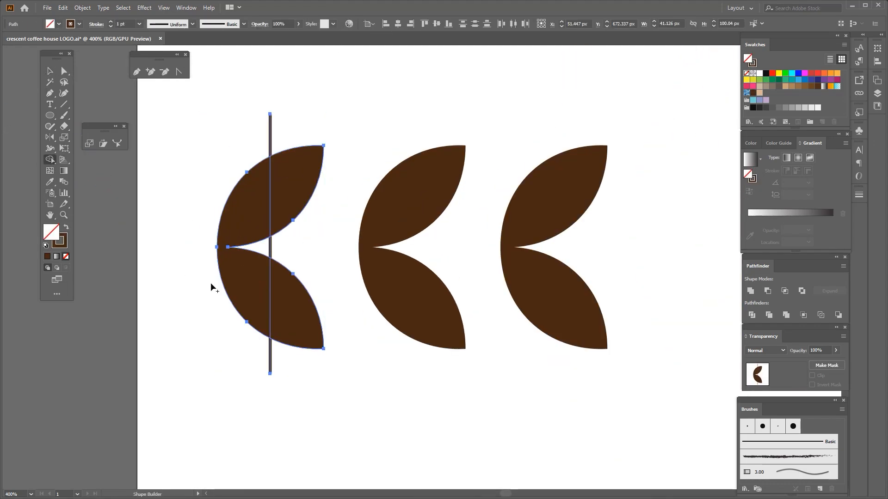
pyautogui.keyDown('alt'); pyautogui.click(235, 276); pyautogui.keyUp('alt')
pyautogui.click(50, 72)
pyautogui.click(244, 86)
pyautogui.click(271, 128)
pyautogui.press('Delete')
pyautogui.moveTo(241, 378); pyautogui.dragTo(292, 361)
pyautogui.press('Delete')
# Step: Fill the separated outer half of the leftmost leaf pair with red
pyautogui.moveTo(190, 204); pyautogui.dragTo(245, 270)
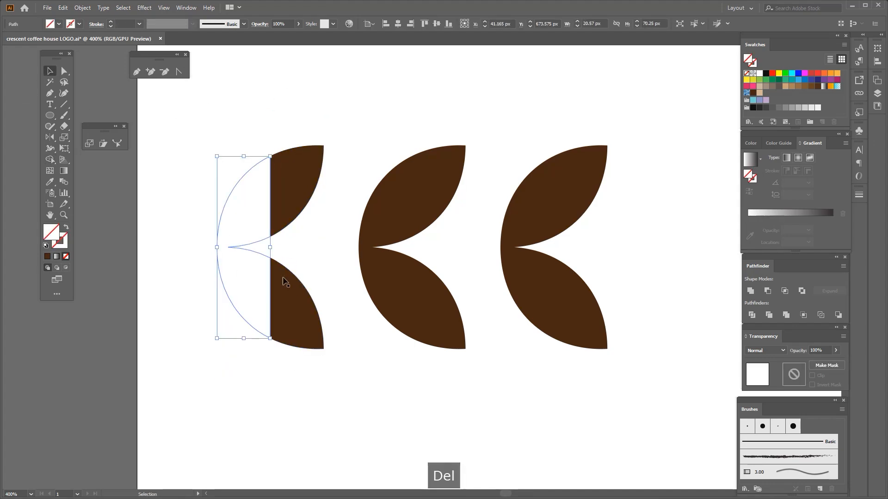
pyautogui.click(772, 74)
pyautogui.scroll(-2, 253, 232)
pyautogui.click(238, 334)
# Step: Select all three leaf pairs, including the red half, and create a new brush from them
pyautogui.scroll(1, 282, 319)
pyautogui.moveTo(301, 277); pyautogui.dragTo(268, 293)
pyautogui.scroll(-2, 269, 291)
pyautogui.moveTo(190, 200); pyautogui.dragTo(374, 286)
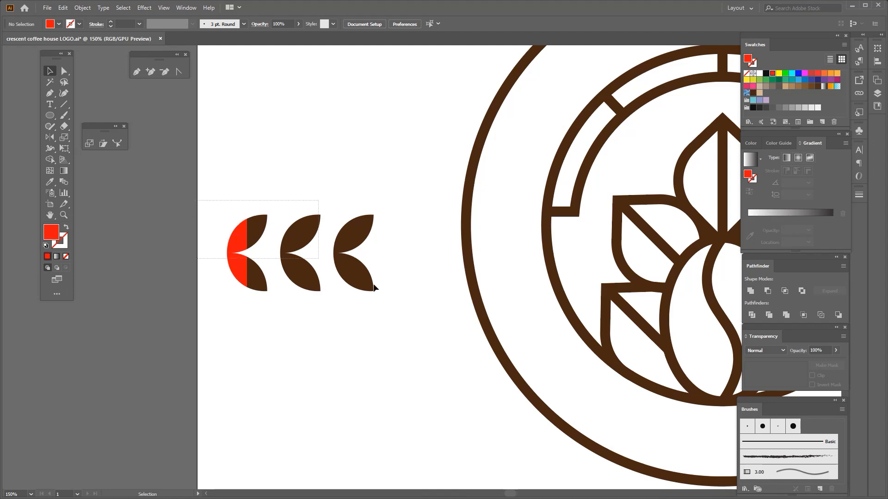
pyautogui.hotkey('ctrl', 'g')
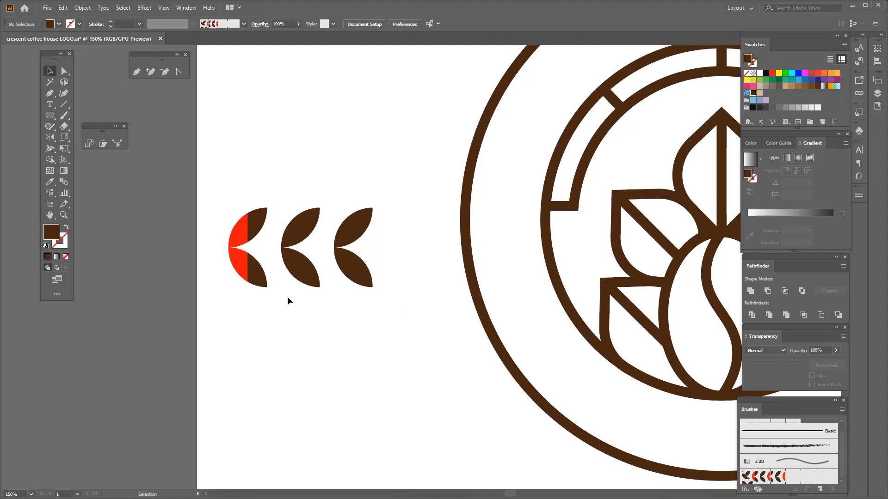
pyautogui.press('F9')
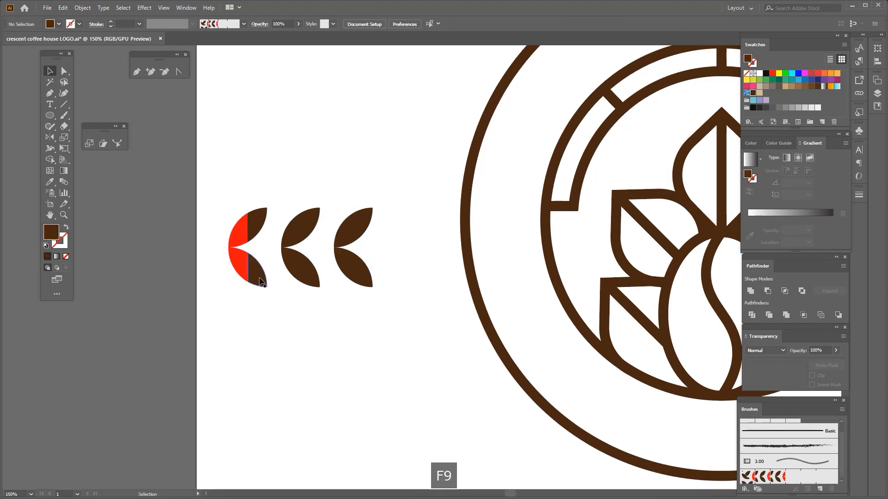
# Step: Try putting a copy of the red half over the rightmost leaf pair and deleting the original pair beneath it
pyautogui.scroll(2, 261, 281)
pyautogui.hotkey('ctrl', 'z')
pyautogui.rightClick(258, 266)
pyautogui.click(187, 159)
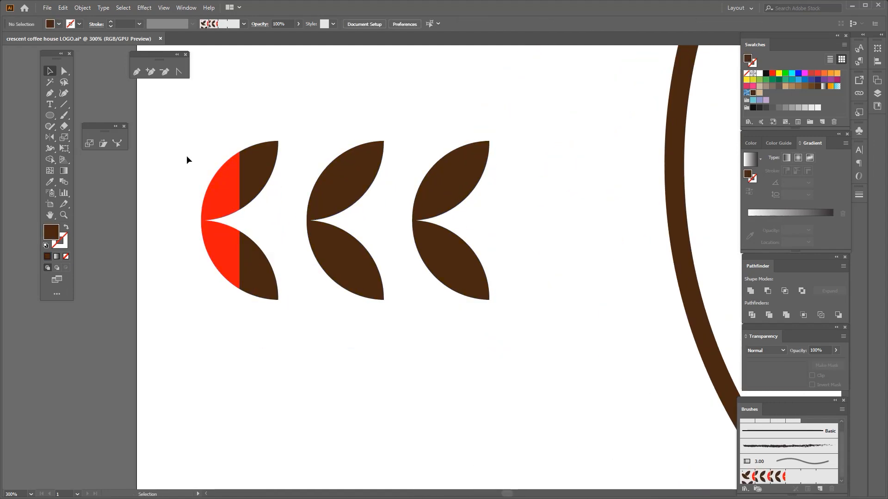
pyautogui.click(221, 237)
pyautogui.moveTo(221, 236); pyautogui.dragTo(432, 238)
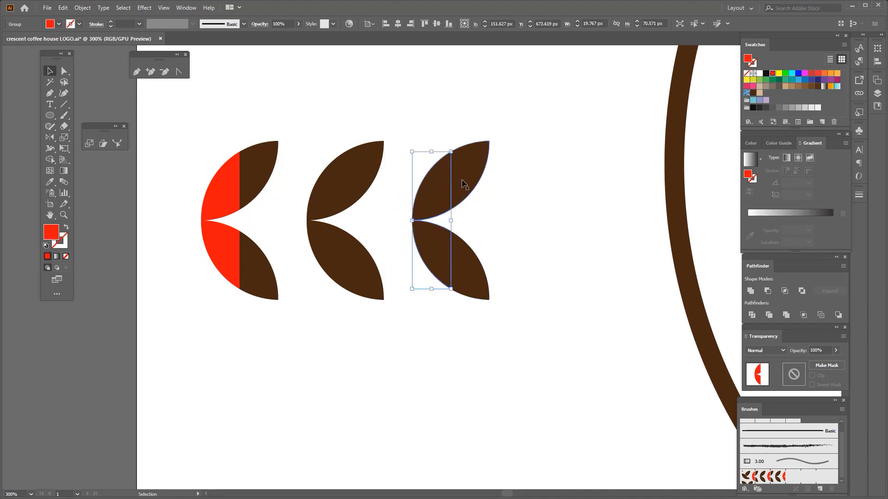
pyautogui.click(464, 183)
pyautogui.press('Delete')
pyautogui.click(447, 220)
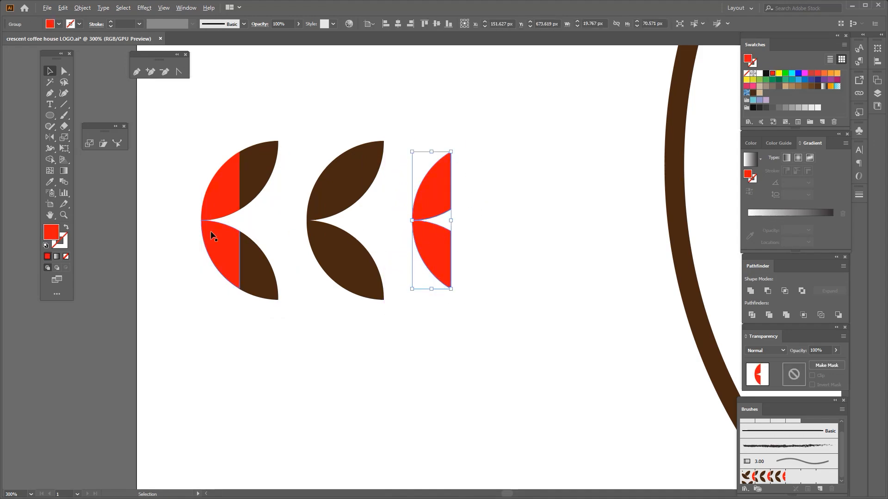
# Step: Try matching the copied red half to the brown leaf colour with the Eyedropper and grouping the leaves, and undo it
pyautogui.moveTo(174, 130); pyautogui.dragTo(465, 315)
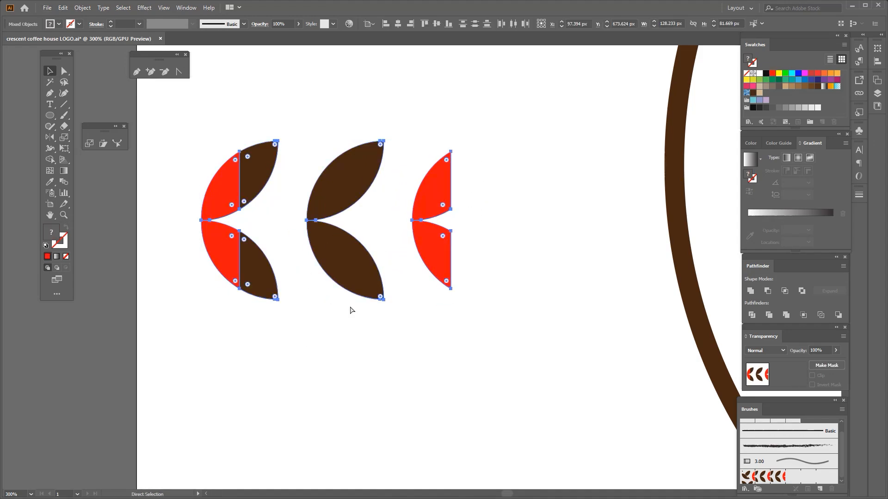
pyautogui.moveTo(439, 267); pyautogui.dragTo(437, 268)
pyautogui.press('i')
pyautogui.click(362, 254)
pyautogui.click(49, 70)
pyautogui.moveTo(186, 129); pyautogui.dragTo(480, 293)
pyautogui.hotkey('ctrl', 'g')
pyautogui.hotkey('ctrl', 'z')
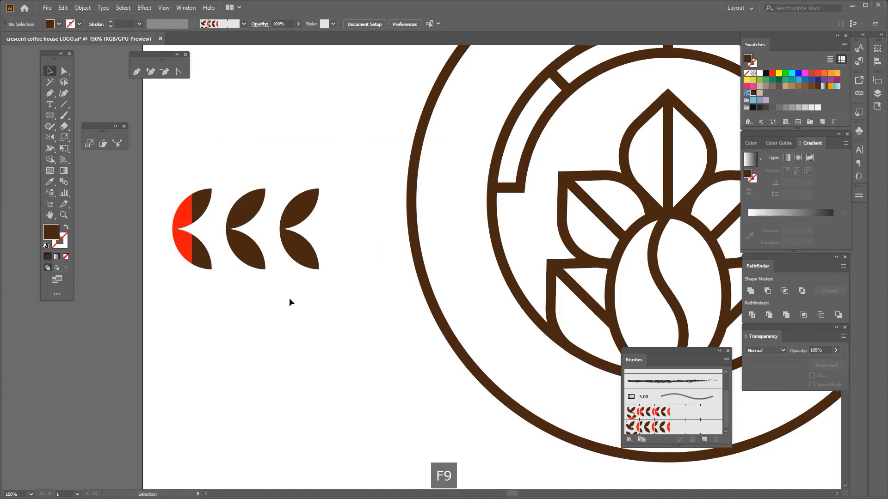
# Step: Delete the right half of the rightmost leaf pair, leaving only its left half
pyautogui.scroll(1, 289, 298)
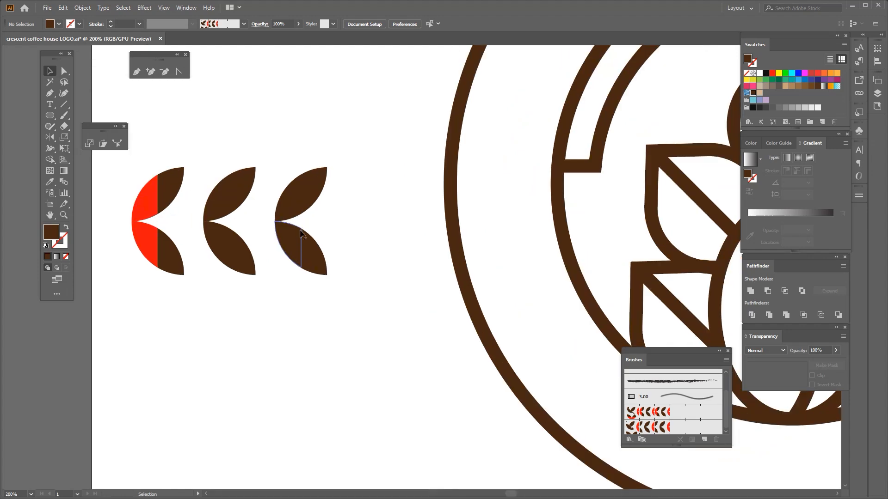
pyautogui.click(301, 264)
pyautogui.hotkey('ctrl', 'z')
pyautogui.scroll(1, 289, 209)
pyautogui.moveTo(369, 140); pyautogui.dragTo(320, 327)
pyautogui.scroll(-1, 332, 297)
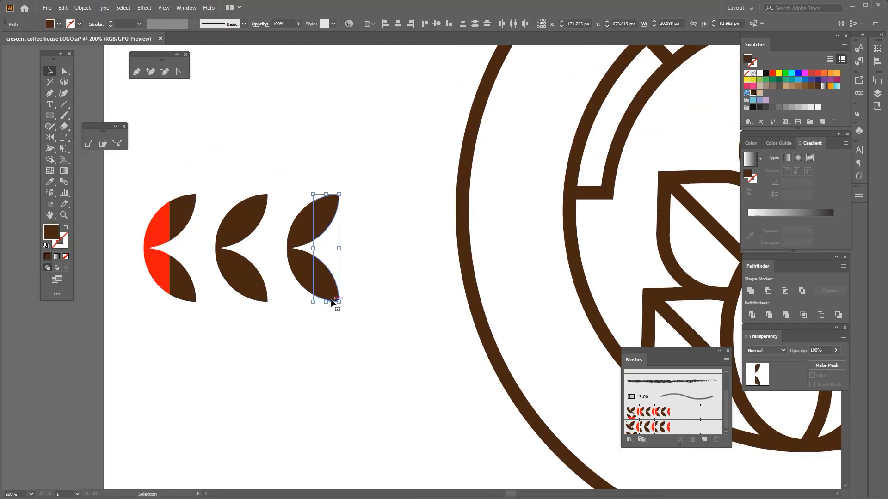
pyautogui.press('Delete')
# Step: Delete the red half of the leftmost leaf pair
pyautogui.moveTo(345, 202); pyautogui.dragTo(178, 344)
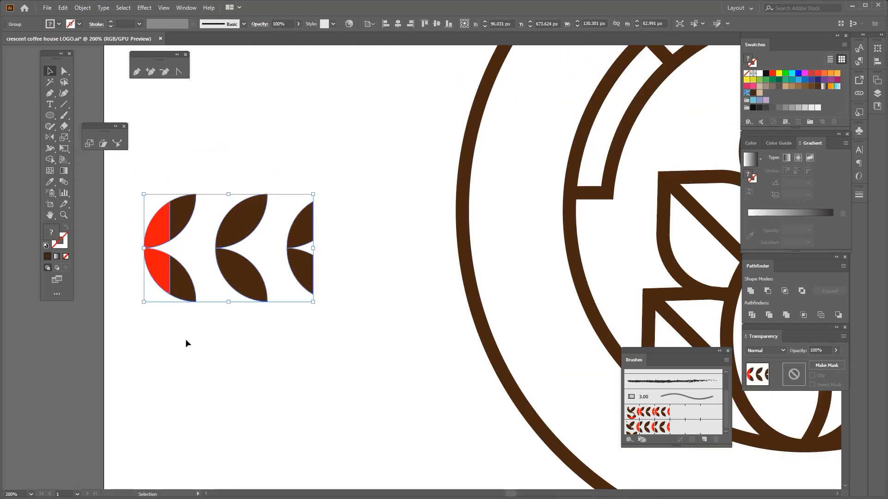
pyautogui.click(185, 340)
pyautogui.click(147, 237)
pyautogui.click(65, 71)
pyautogui.moveTo(119, 196); pyautogui.dragTo(161, 284)
pyautogui.press('Delete')
pyautogui.press('Delete')
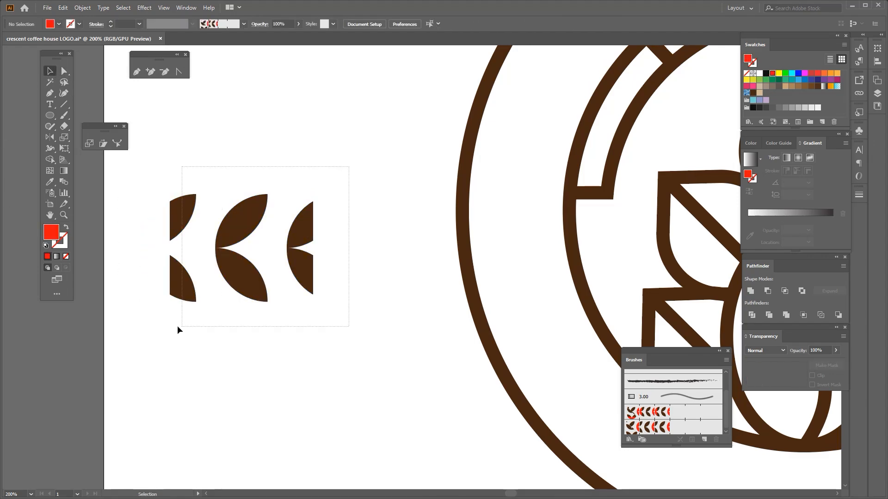
# Step: Group the trimmed leaf pieces, try tiling a copy edge to edge beside them, and undo the copy
pyautogui.moveTo(178, 327); pyautogui.dragTo(175, 328)
pyautogui.moveTo(304, 231); pyautogui.dragTo(160, 238)
pyautogui.scroll(-2, 275, 253)
pyautogui.scroll(1, 275, 256)
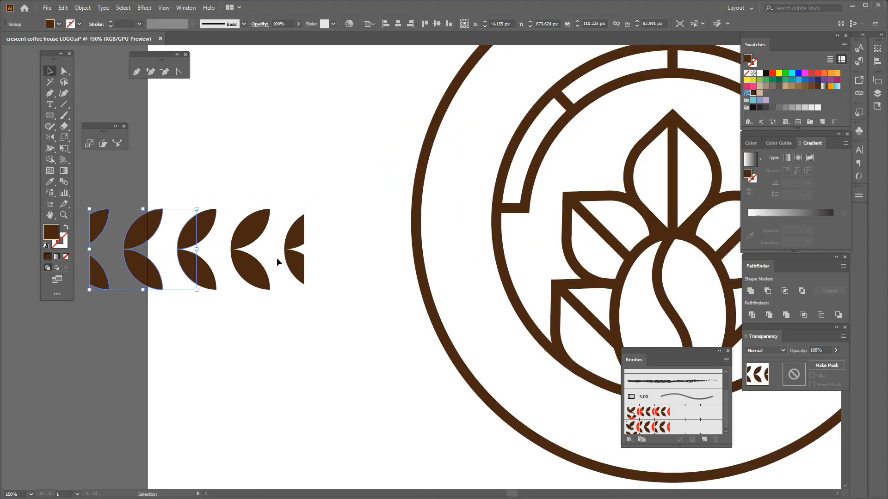
pyautogui.hotkey('ctrl', 'z')
pyautogui.hotkey('ctrl', 'g')
pyautogui.moveTo(246, 266)
pyautogui.mouseDown()
pyautogui.moveTo(744, 460)
pyautogui.moveTo(661, 407)
pyautogui.moveTo(194, 272)
pyautogui.mouseUp()
pyautogui.hotkey('ctrl', 'z')
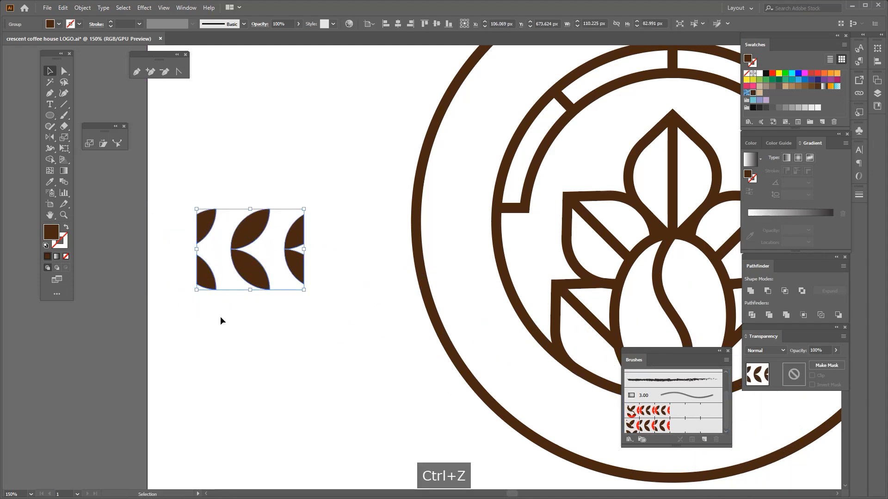
# Step: Create a new pattern brush from the trimmed leaf group with the default options, and delete the source leaves
pyautogui.click(220, 316)
pyautogui.moveTo(151, 192); pyautogui.dragTo(325, 263)
pyautogui.moveTo(248, 266); pyautogui.dragTo(693, 419)
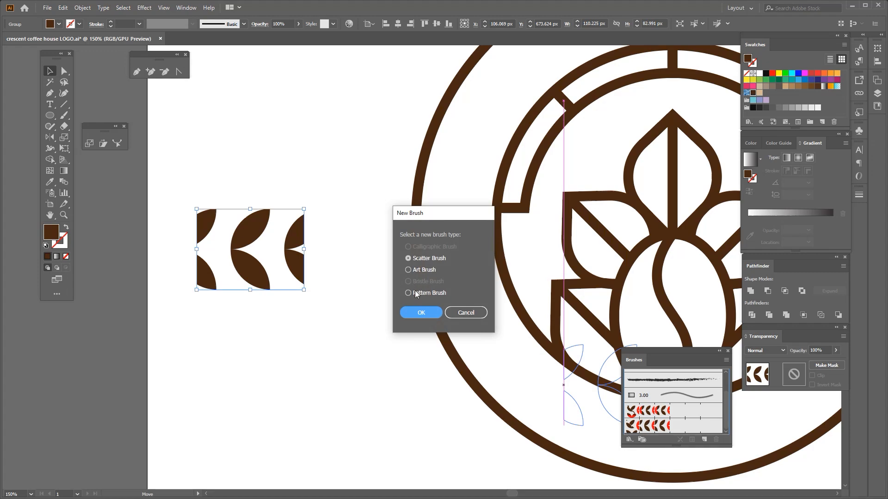
pyautogui.click(418, 312)
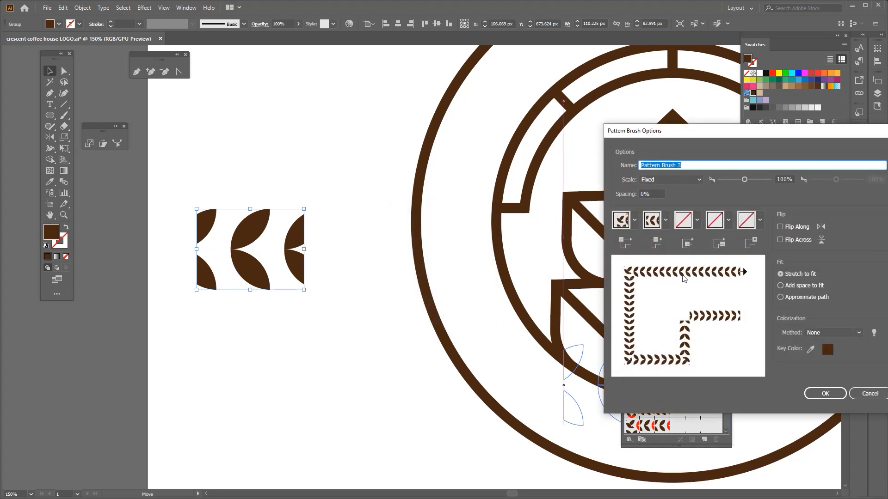
pyautogui.click(823, 393)
pyautogui.hotkey('ctrl', '1')
pyautogui.press('Delete')
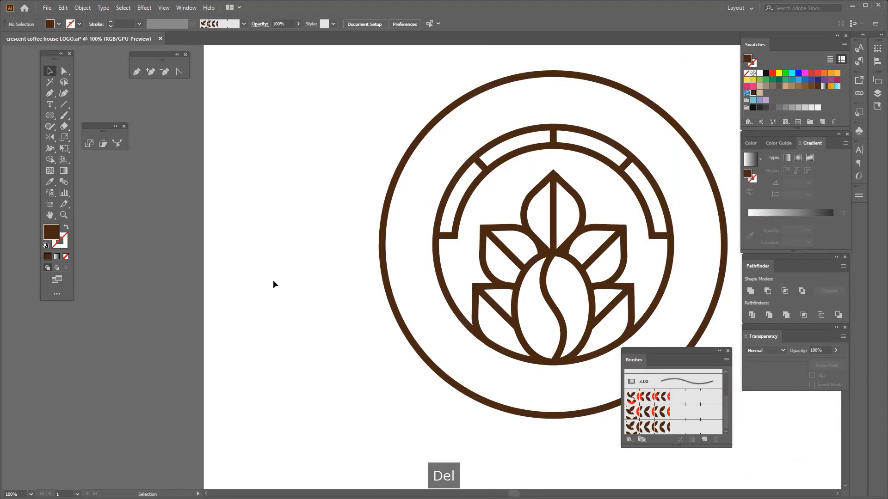
# Step: Duplicate the outer circle in place and scale the copy about its centre to about 444 px across
pyautogui.hotkey('ctrl', '0')
pyautogui.scroll(-3, 389, 241)
pyautogui.moveTo(315, 202); pyautogui.dragTo(335, 234)
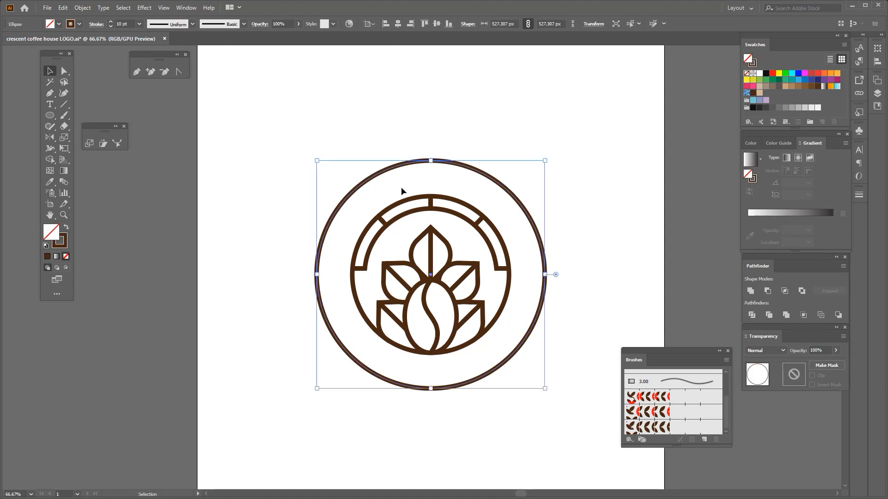
pyautogui.scroll(1, 435, 180)
pyautogui.moveTo(438, 176); pyautogui.dragTo(424, 146)
pyautogui.hotkey('ctrl', 'f')
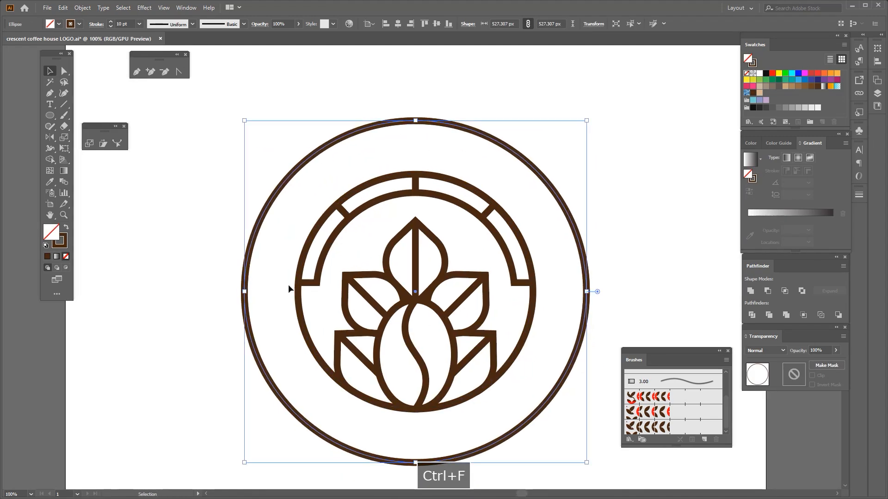
pyautogui.scroll(1, 265, 279)
pyautogui.moveTo(244, 291); pyautogui.dragTo(282, 278)
pyautogui.scroll(-1, 300, 271)
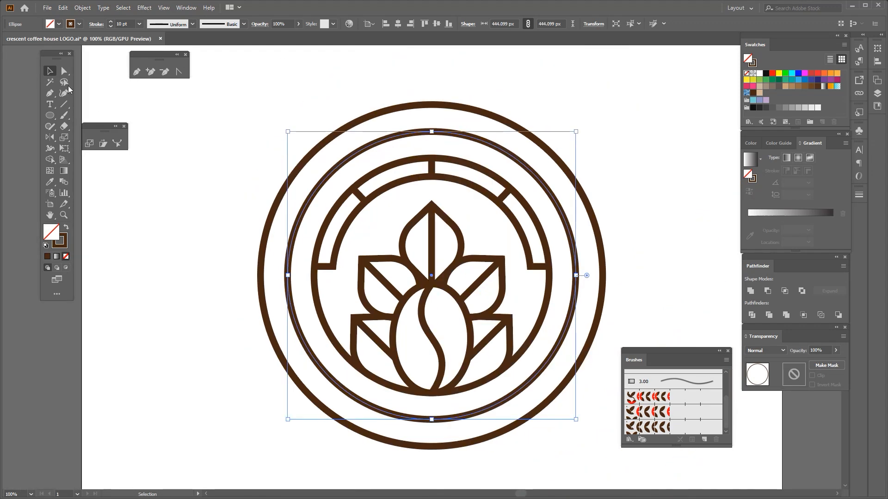
# Step: Cut the new middle circle at its top and bottom anchor points, undoing a trial deletion of its right half
pyautogui.press('a')
pyautogui.moveTo(403, 121); pyautogui.dragTo(439, 145)
pyautogui.keyDown('shift'); pyautogui.click(432, 418); pyautogui.keyUp('shift')
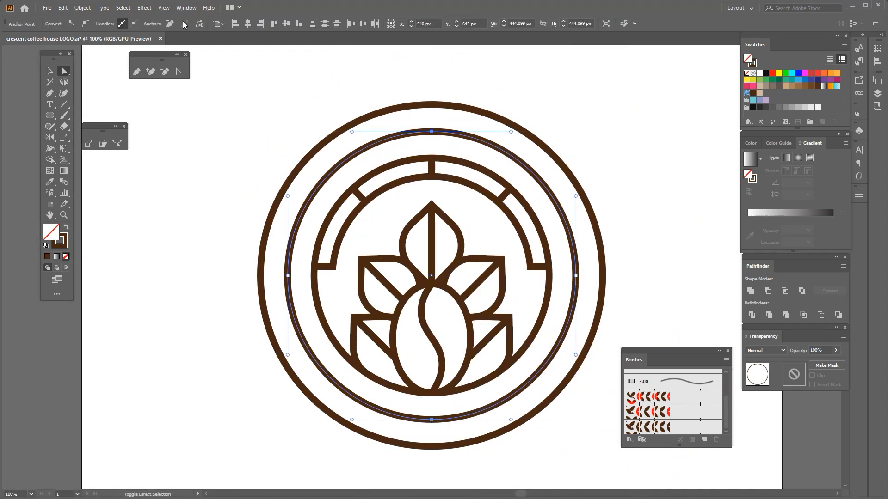
pyautogui.click(199, 23)
pyautogui.moveTo(463, 114); pyautogui.dragTo(470, 152)
pyautogui.press('Delete')
pyautogui.press('Delete')
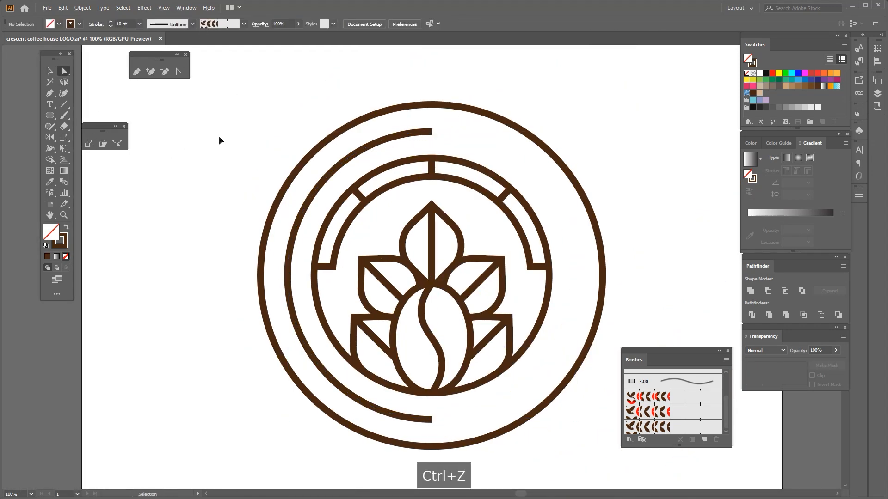
pyautogui.hotkey('ctrl', 'z')
# Step: Apply the new all-brown leaf pattern brush to the middle circle's left half and reduce its stroke weight to 0.5 pt
pyautogui.press('v')
pyautogui.click(305, 208)
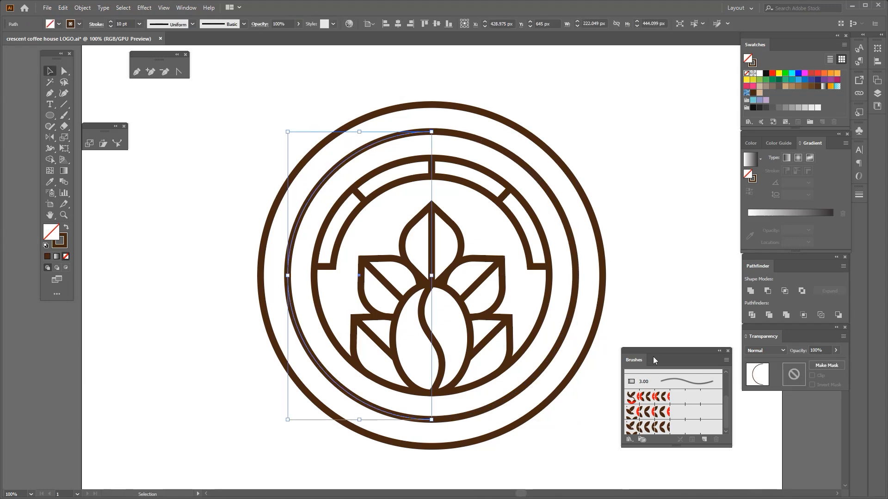
pyautogui.click(646, 427)
pyautogui.scroll(-3, 125, 24)
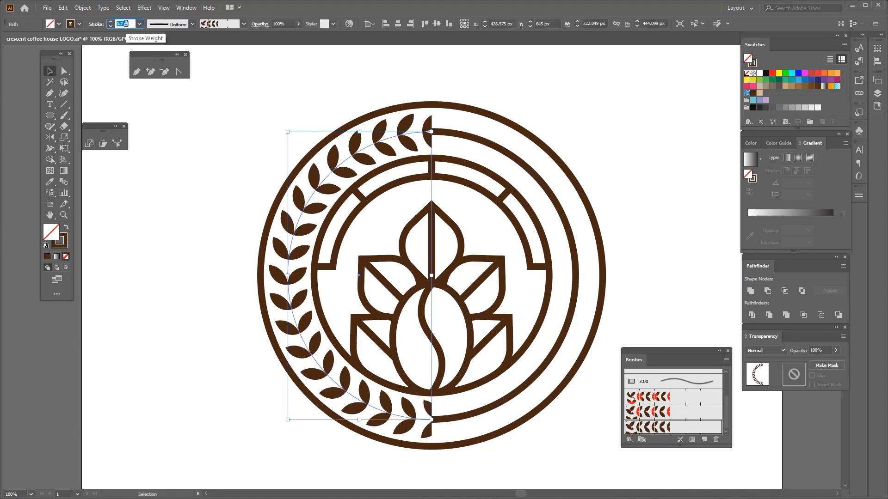
pyautogui.scroll(-1, 126, 24)
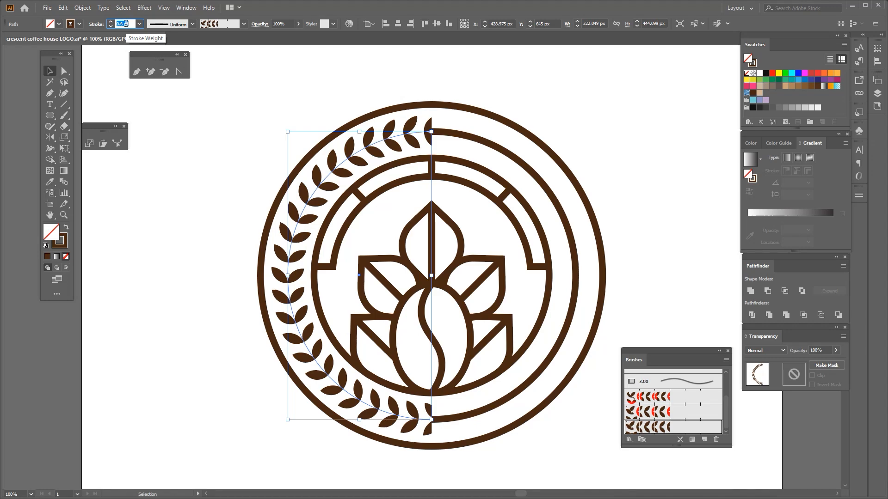
pyautogui.scroll(-1, 126, 24)
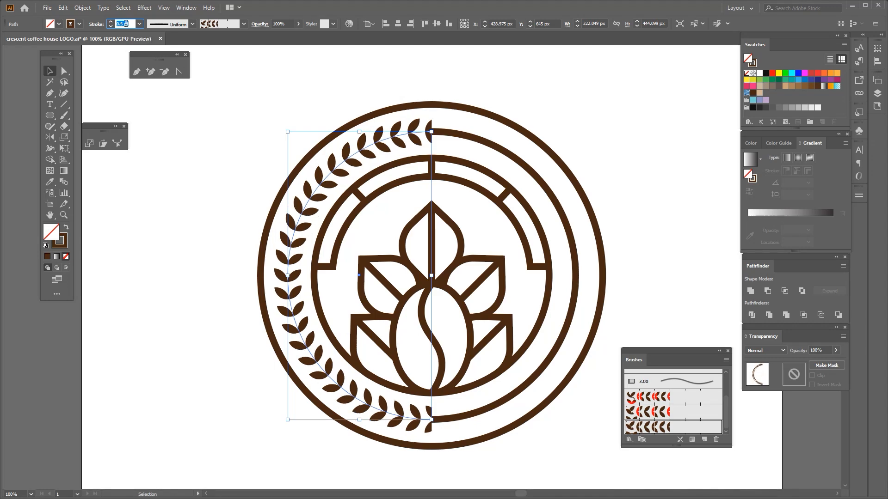
# Step: Examine the leaf border's size and spacing between the inner and outer circles
pyautogui.click(188, 208)
pyautogui.scroll(-1, 192, 222)
pyautogui.scroll(1, 201, 270)
pyautogui.moveTo(214, 270); pyautogui.dragTo(210, 334)
pyautogui.scroll(-2, 202, 258)
pyautogui.scroll(1, 201, 261)
pyautogui.click(347, 141)
pyautogui.click(206, 238)
pyautogui.scroll(1, 194, 251)
pyautogui.scroll(2, 396, 196)
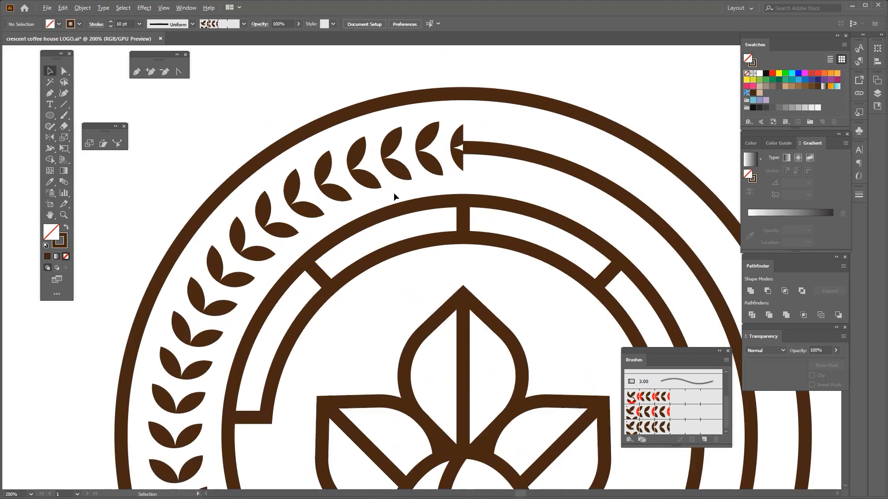
# Step: Move the leaf-brushed half circle horizontally to the left until it lies clear of the outer circle's upper part
pyautogui.scroll(-1, 394, 197)
pyautogui.click(348, 176)
pyautogui.hotkey('shift', 'Left')
pyautogui.hotkey('shift', 'Left')
pyautogui.hotkey('shift', 'Left')
pyautogui.hotkey('shift', 'Left')
pyautogui.hotkey('shift', 'Left')
pyautogui.hotkey('shift', 'Left')
pyautogui.hotkey('shift', 'Left')
pyautogui.hotkey('shift', 'Left')
pyautogui.hotkey('shift', 'Left')
pyautogui.hotkey('shift', 'Left')
pyautogui.hotkey('shift', 'Left')
pyautogui.hotkey('shift', 'Left')
pyautogui.hotkey('shift', 'Left')
pyautogui.hotkey('shift', 'Left')
pyautogui.hotkey('shift', 'Left')
pyautogui.hotkey('shift', 'Left')
pyautogui.hotkey('shift', 'Left')
pyautogui.hotkey('shift', 'Left')
pyautogui.hotkey('shift', 'Left')
pyautogui.hotkey('shift', 'Left')
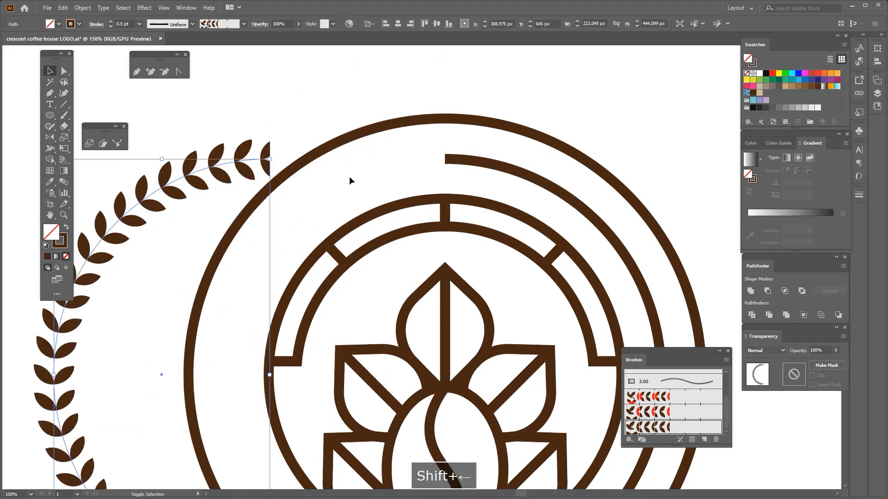
pyautogui.hotkey('shift', 'Left')
pyautogui.hotkey('shift', 'Left')
pyautogui.hotkey('shift', 'Left')
pyautogui.hotkey('shift', 'Left')
pyautogui.hotkey('shift', 'Left')
pyautogui.hotkey('shift', 'Left')
pyautogui.hotkey('shift', 'Left')
pyautogui.hotkey('shift', 'Left')
# Step: Make another in-place copy of the outer circle and shrink it to about 444 px, matching the remaining middle arc
pyautogui.click(336, 144)
pyautogui.hotkey('ctrl', 'c')
pyautogui.hotkey('ctrl', 'f')
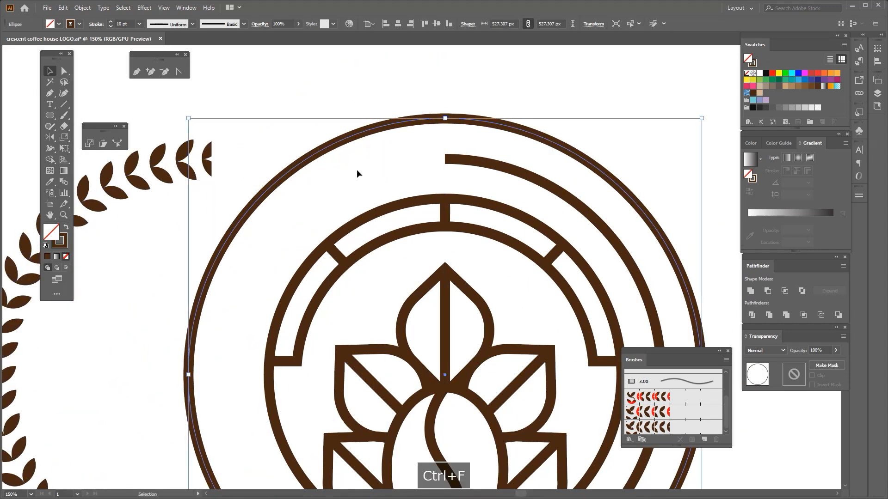
pyautogui.moveTo(450, 123); pyautogui.dragTo(447, 160)
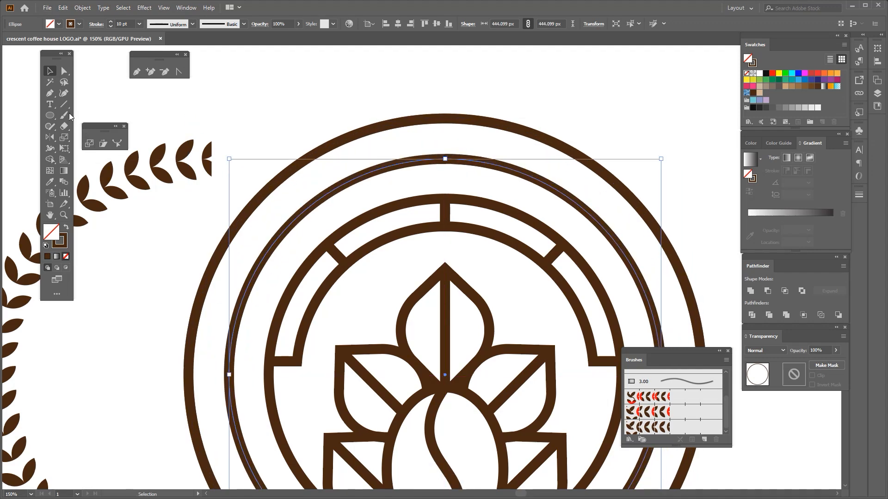
# Step: Turn the new middle circle into a type path and replace its placeholder text with CRESCENT
pyautogui.moveTo(50, 104); pyautogui.dragTo(100, 126)
pyautogui.click(314, 204)
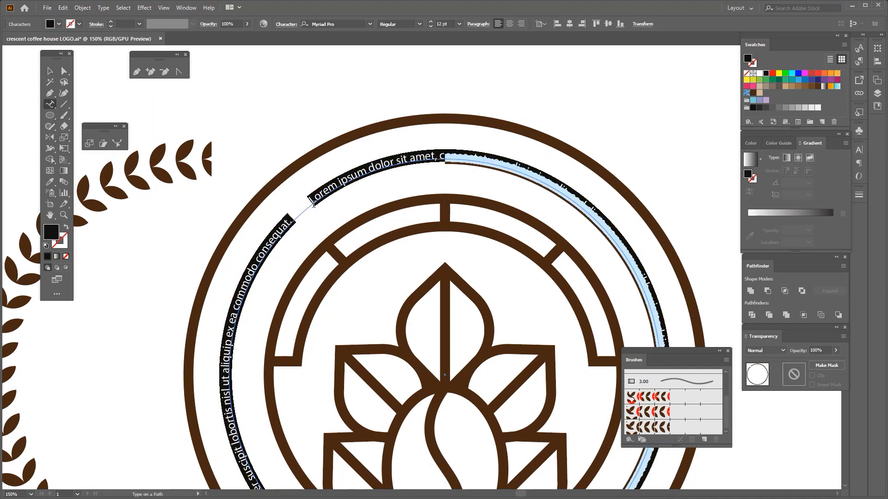
pyautogui.press('BackSpace')
pyautogui.press('capslock')
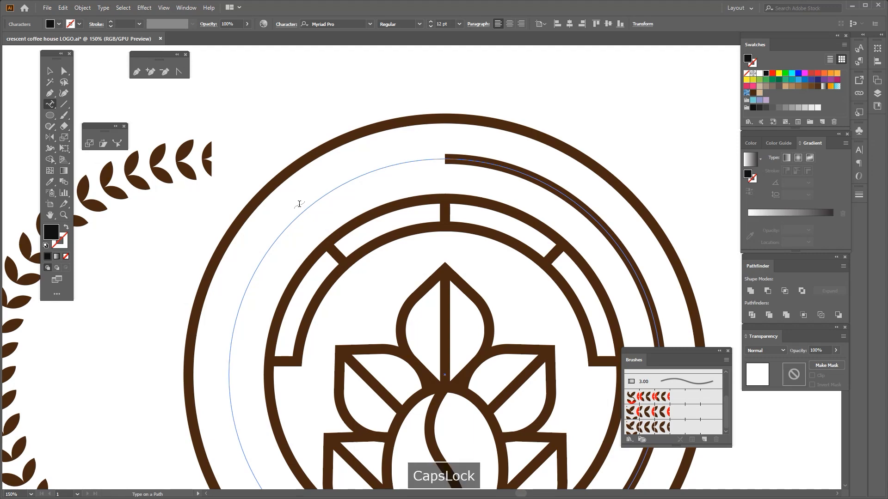
pyautogui.write('CRE')
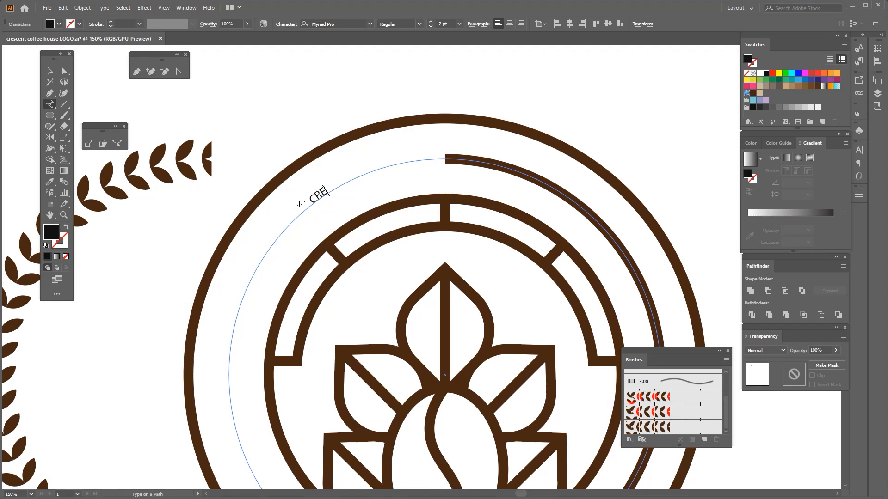
pyautogui.write('C')
pyautogui.press('BackSpace')
pyautogui.write('SCENT')
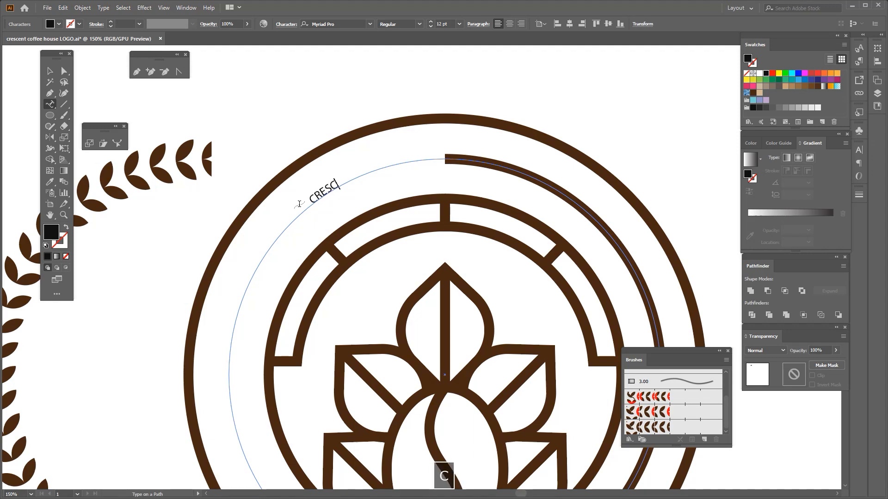
# Step: Set the font of the CRESCENT text to Montserrat SemiBold
pyautogui.click(50, 71)
pyautogui.write('M')
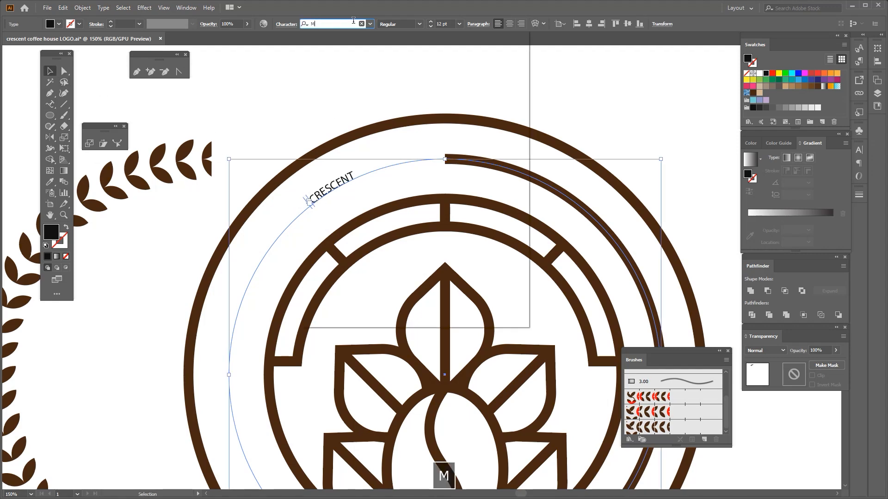
pyautogui.write('ONT')
pyautogui.press('Down')
pyautogui.press('Down')
pyautogui.press('Down')
pyautogui.press('Down')
pyautogui.press('Down')
pyautogui.press('Down')
pyautogui.press('Down')
pyautogui.press('Down')
pyautogui.press('Down')
pyautogui.press('Down')
pyautogui.press('Down')
pyautogui.press('Down')
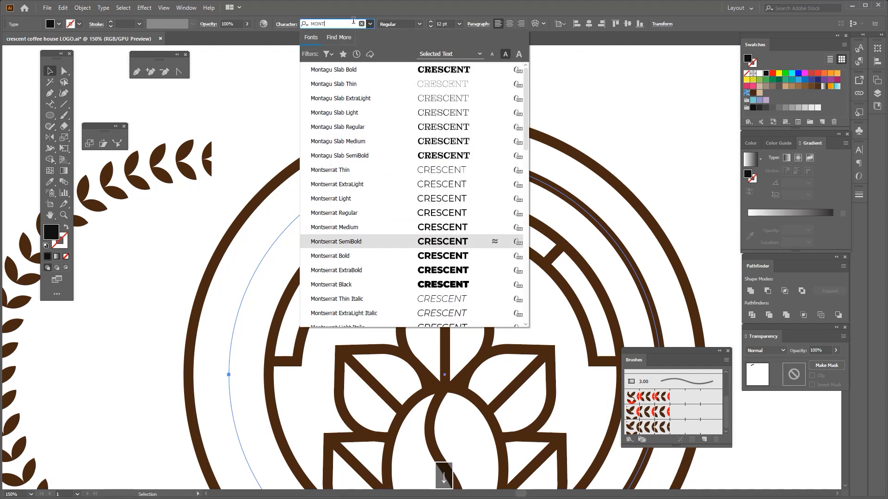
pyautogui.press('Return')
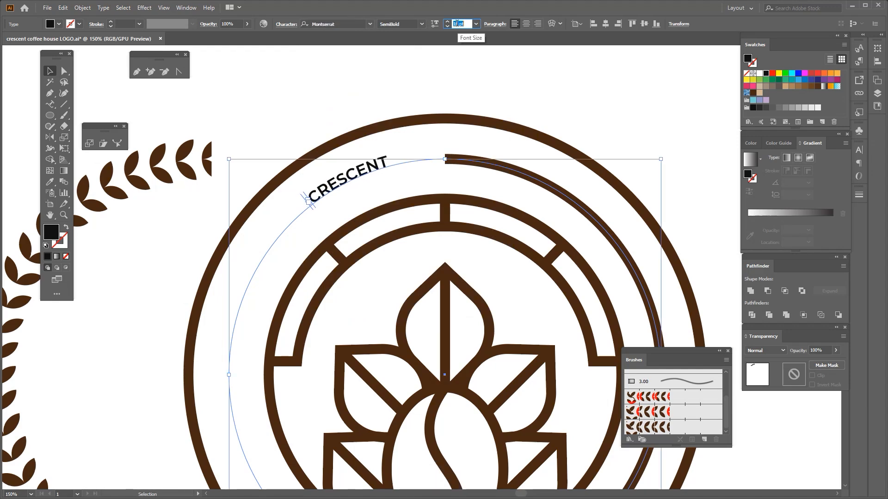
# Step: Set the CRESCENT text's font size to 28 pt and centre-align it
pyautogui.write('28')
pyautogui.press('Return')
pyautogui.click(526, 24)
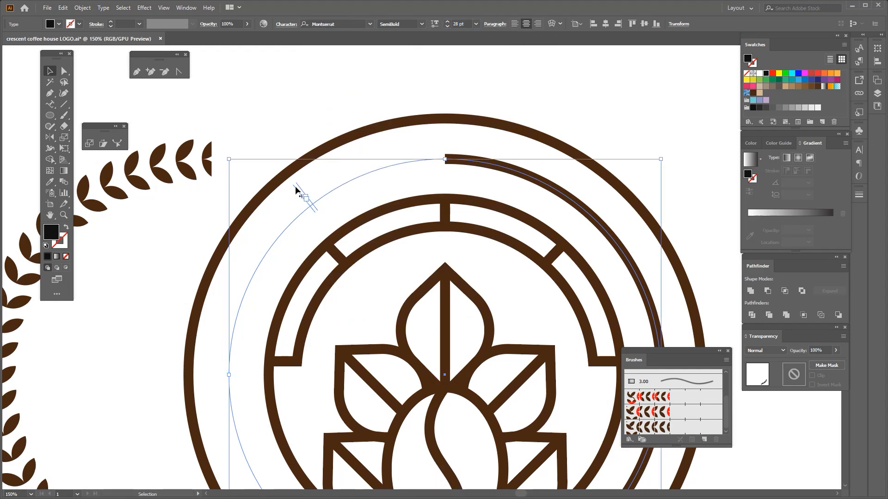
# Step: Slide the CRESCENT text along its path to the circle's top and shrink the path circle slightly
pyautogui.moveTo(295, 186); pyautogui.dragTo(598, 209)
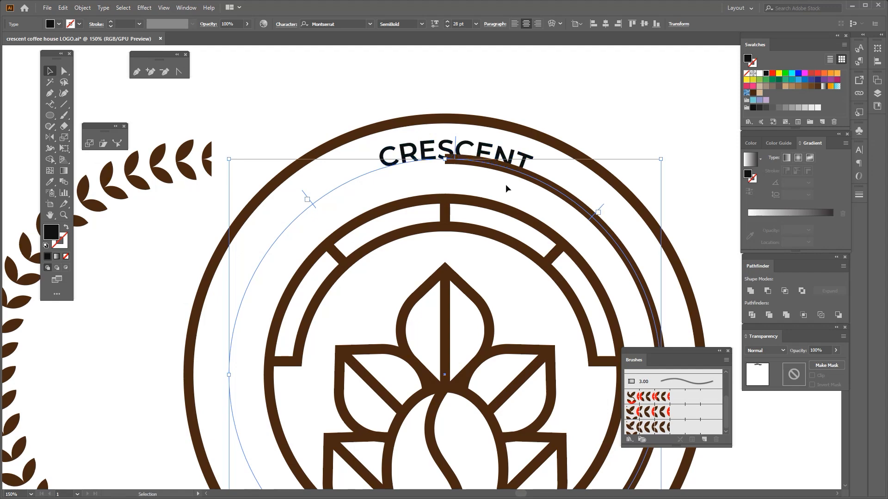
pyautogui.hotkey('ctrl', '-')
pyautogui.scroll(2, 431, 162)
pyautogui.moveTo(406, 164); pyautogui.dragTo(406, 173)
# Step: Change the CRESCENT text's font weight to Bold
pyautogui.click(422, 23)
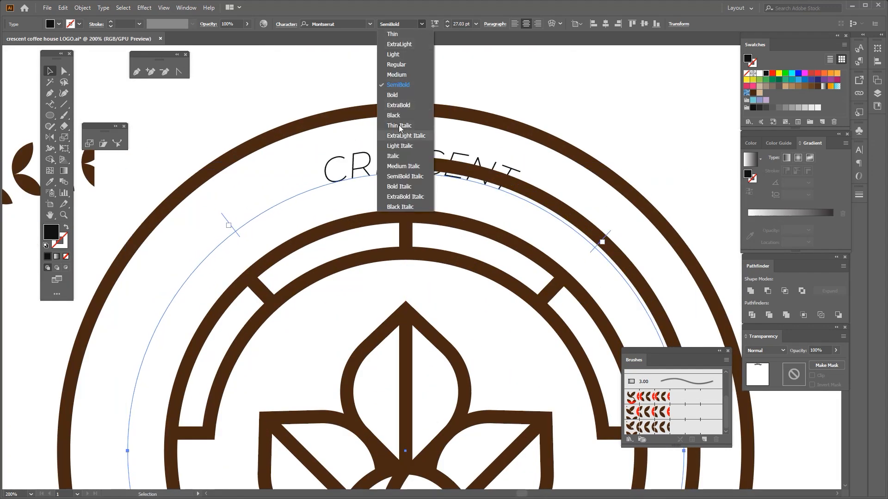
pyautogui.click(397, 94)
pyautogui.scroll(-2, 388, 141)
pyautogui.scroll(1, 377, 157)
# Step: Bring the CRESCENT text to the front and set its font size to 31 pt
pyautogui.hotkey('ctrl', 'shift', ']')
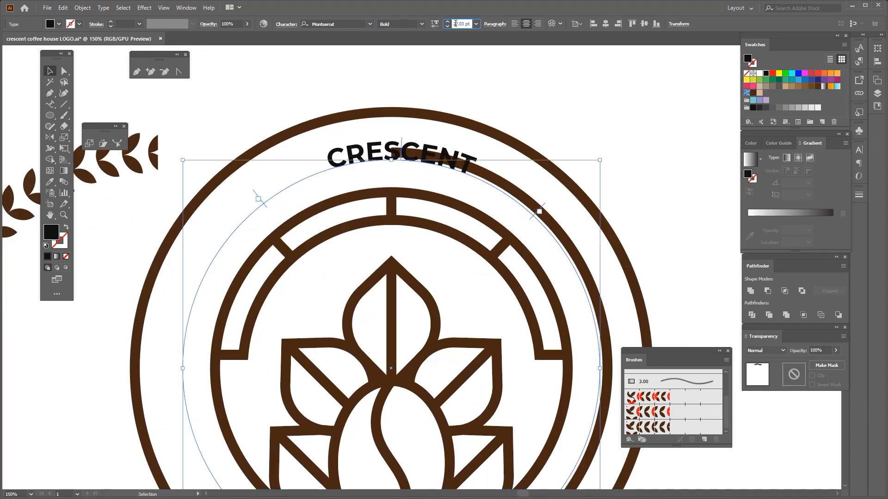
pyautogui.scroll(4, 456, 23)
pyautogui.click(392, 85)
# Step: Widen the tracking of the CRESCENT text so its letters spread evenly along the upper arc
pyautogui.click(343, 161)
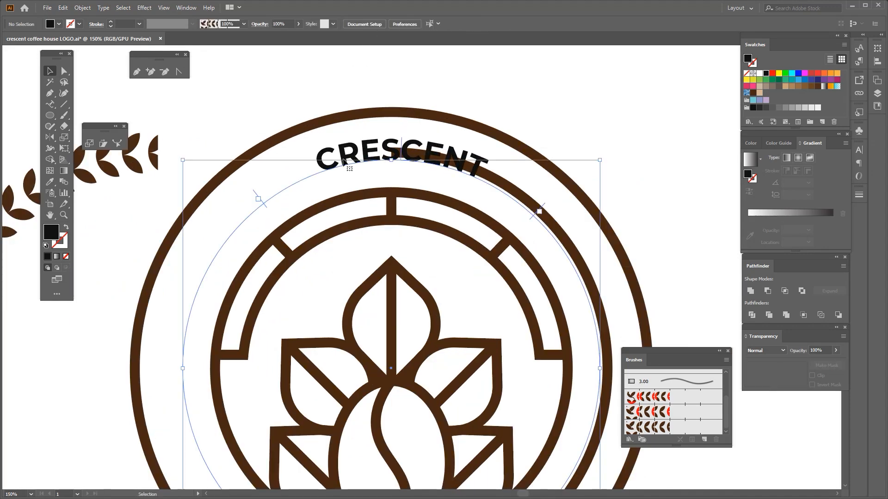
pyautogui.hotkey('alt', 'Right')
pyautogui.hotkey('alt', 'Right')
pyautogui.hotkey('alt', 'Right')
pyautogui.hotkey('alt', 'Right')
pyautogui.hotkey('alt', 'Right')
pyautogui.hotkey('alt', 'Right')
pyautogui.hotkey('alt', 'Right')
pyautogui.hotkey('alt', 'Right')
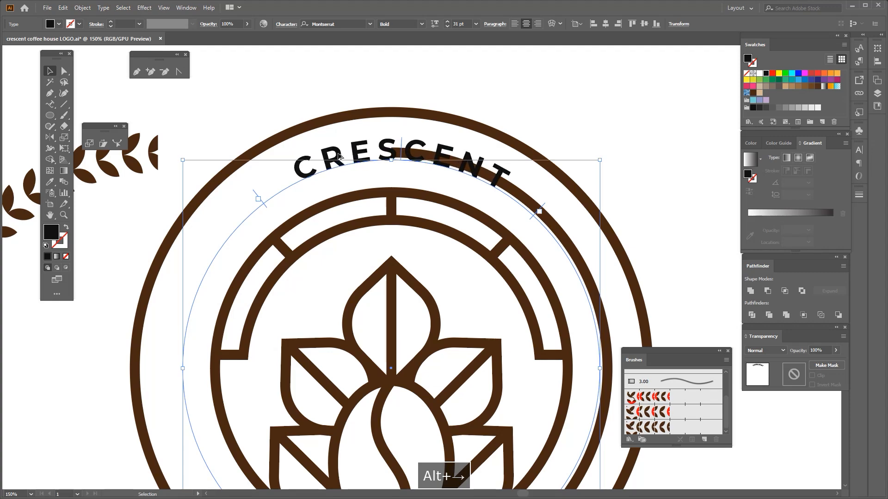
pyautogui.hotkey('alt', 'Right')
pyautogui.hotkey('alt', 'Right')
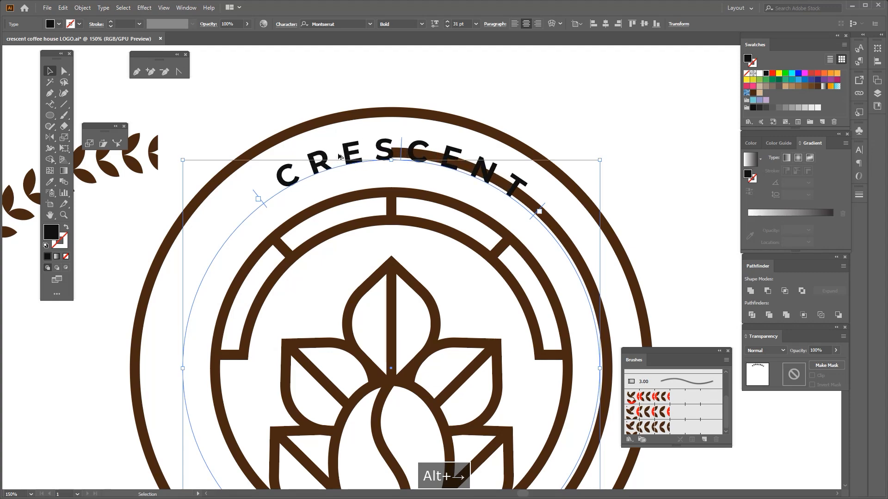
# Step: Shift the CRESCENT text along its path towards the circle's top centre and fill it with red
pyautogui.scroll(2, 381, 146)
pyautogui.moveTo(410, 131); pyautogui.dragTo(401, 115)
pyautogui.hotkey('ctrl', '-')
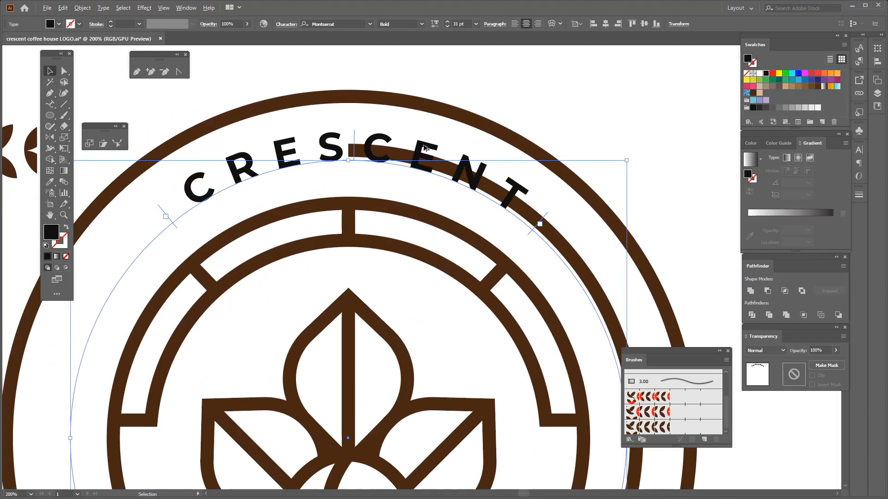
pyautogui.click(772, 73)
# Step: Show the rulers and place a horizontal guide at the lower ends of the CRESCENT lettering
pyautogui.click(166, 11)
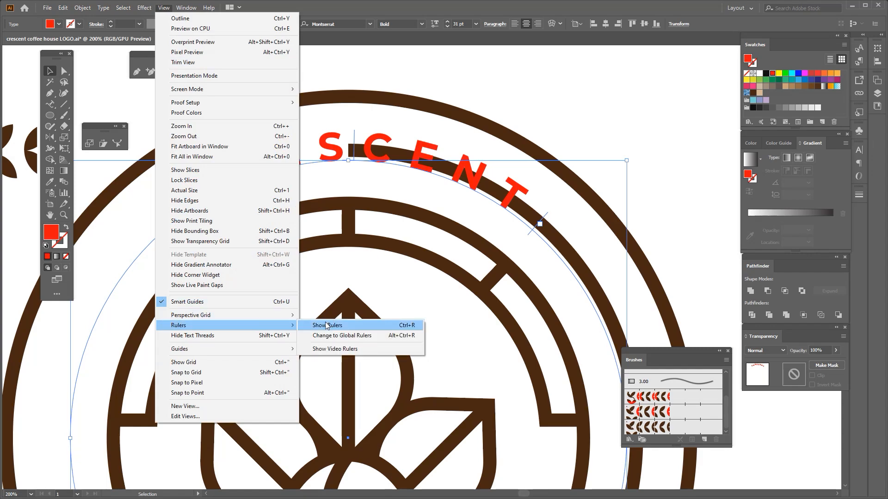
pyautogui.click(337, 325)
pyautogui.moveTo(334, 194); pyautogui.dragTo(334, 204)
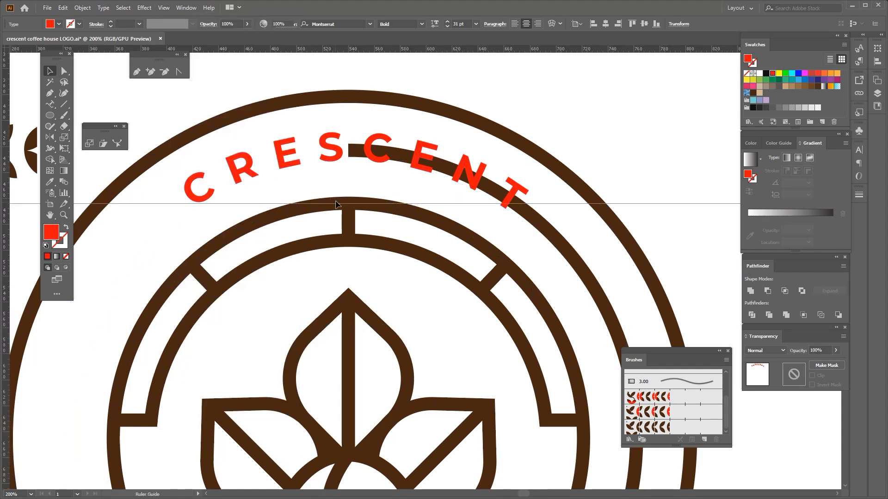
# Step: Centre the CRESCENT text on the circle's vertical axis and set its font size to 34 pt
pyautogui.moveTo(352, 133); pyautogui.dragTo(351, 131)
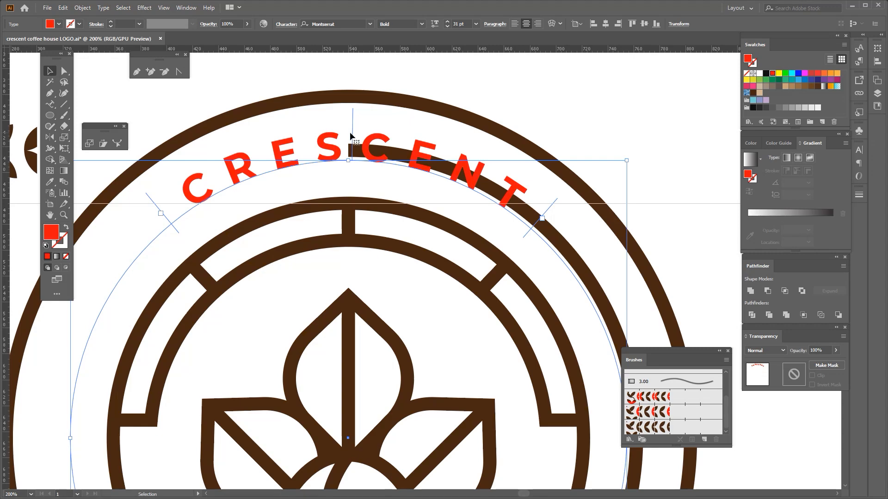
pyautogui.moveTo(352, 119); pyautogui.dragTo(350, 117)
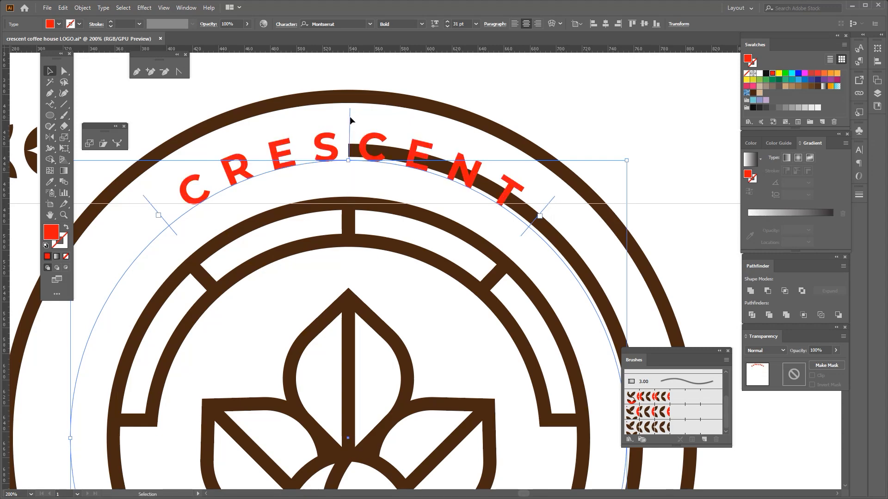
pyautogui.hotkey('ctrl', '-')
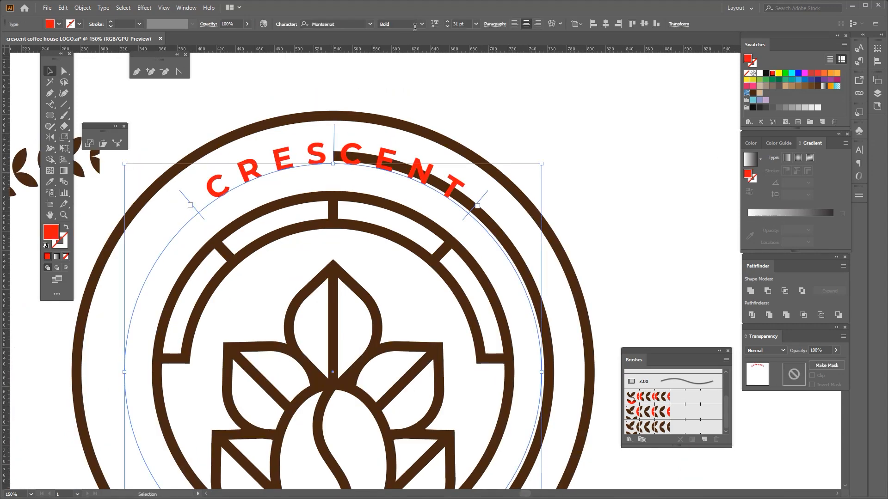
pyautogui.press('Up')
pyautogui.press('Up')
pyautogui.press('Up')
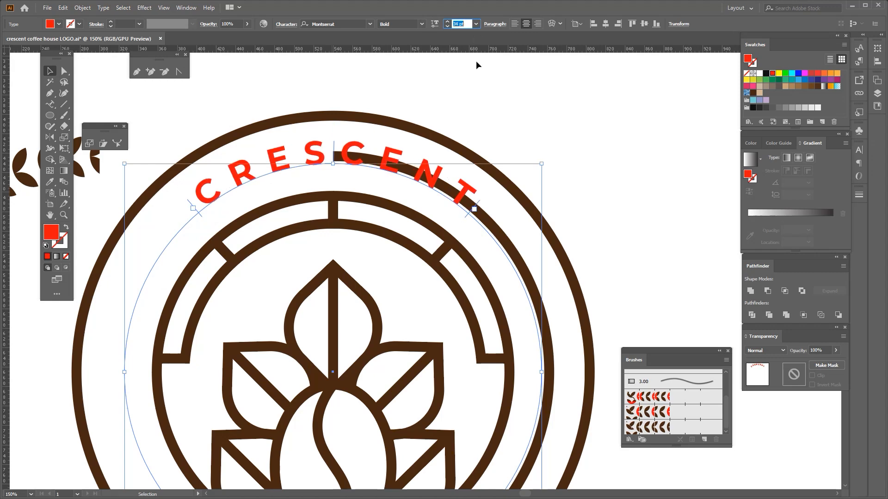
pyautogui.click(476, 62)
# Step: Copy the outer circle in place and shrink the copy to about 429 px, matching the CRESCENT text's path
pyautogui.scroll(-2, 370, 150)
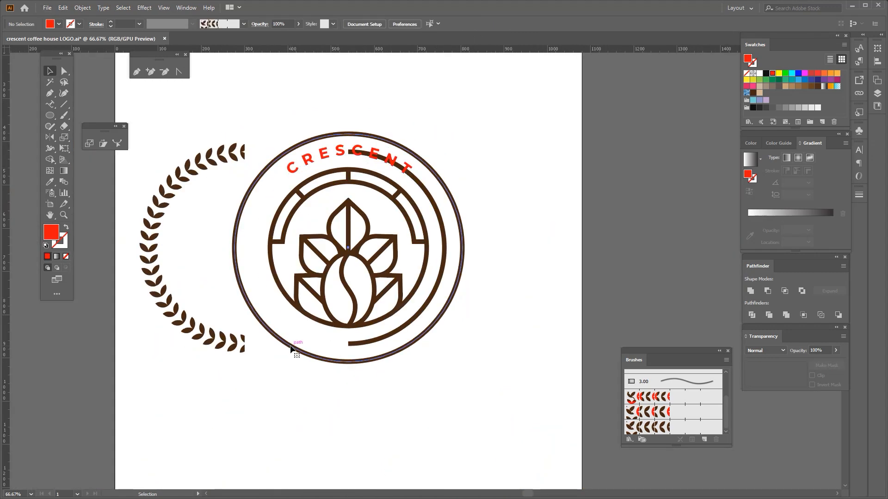
pyautogui.click(291, 347)
pyautogui.hotkey('ctrl', 'c')
pyautogui.hotkey('ctrl', 'f')
pyautogui.hotkey('ctrl', '+')
pyautogui.moveTo(345, 128); pyautogui.dragTo(356, 161)
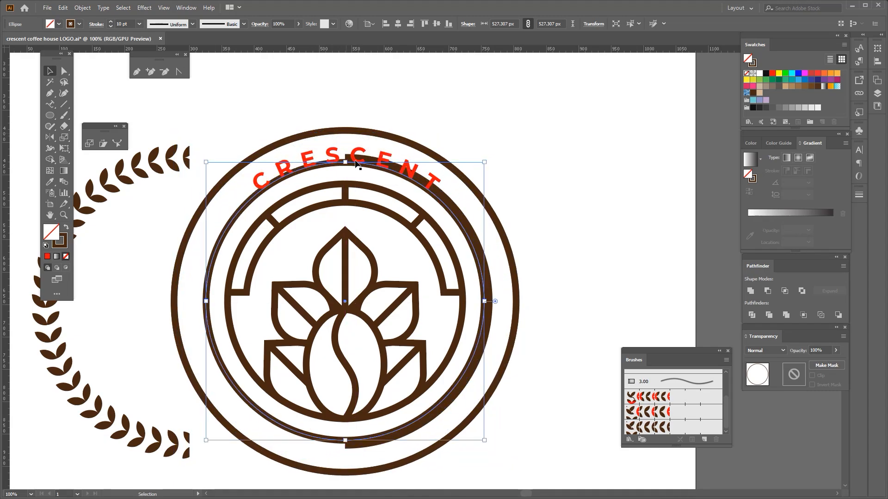
# Step: Enlarge the copied circle to about 476 px so it sits just inside the outer ring
pyautogui.scroll(-2, 355, 162)
pyautogui.scroll(2, 333, 268)
pyautogui.moveTo(354, 194); pyautogui.dragTo(326, 281)
pyautogui.scroll(-2, 339, 245)
pyautogui.scroll(3, 348, 150)
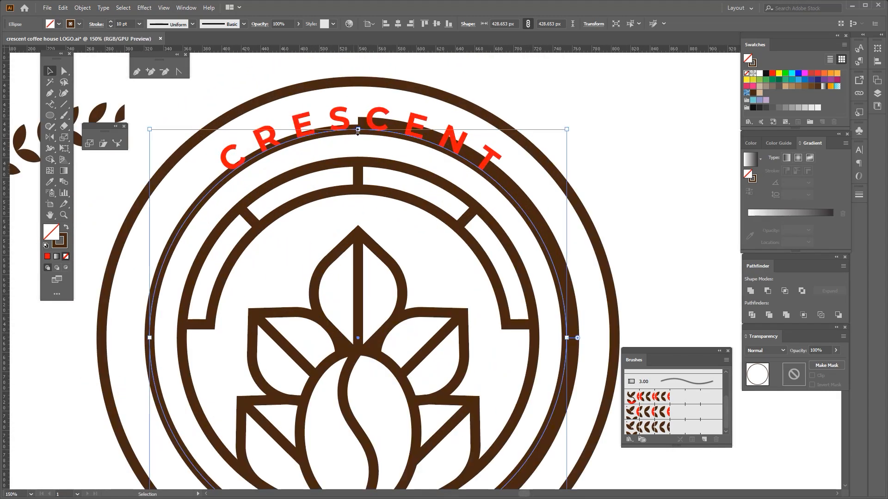
pyautogui.moveTo(358, 131); pyautogui.dragTo(360, 118)
pyautogui.scroll(-1, 360, 118)
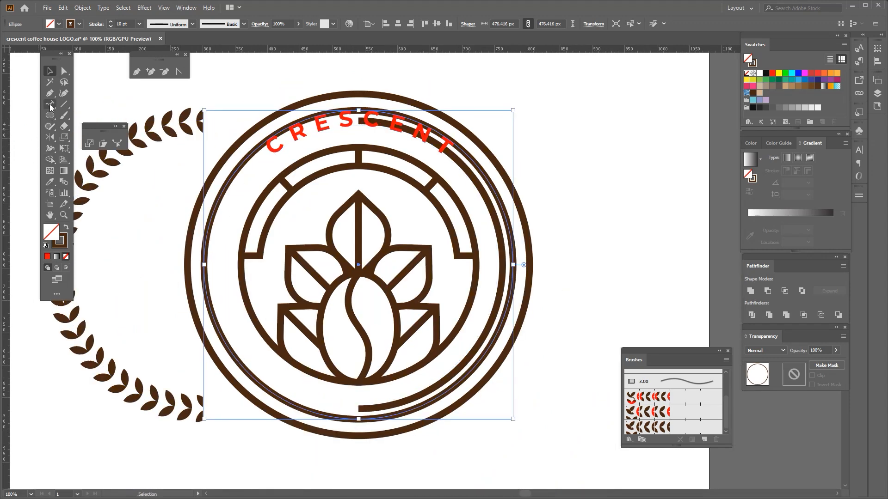
# Step: Turn the copied circle into a type path and enter COFFEE HOUSE as its text
pyautogui.click(50, 104)
pyautogui.click(255, 375)
pyautogui.press('BackSpace')
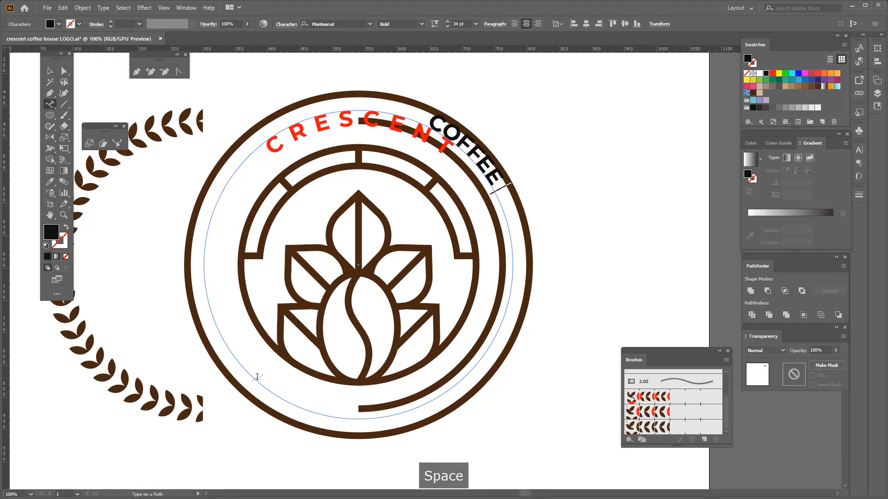
pyautogui.write('HOUSE')
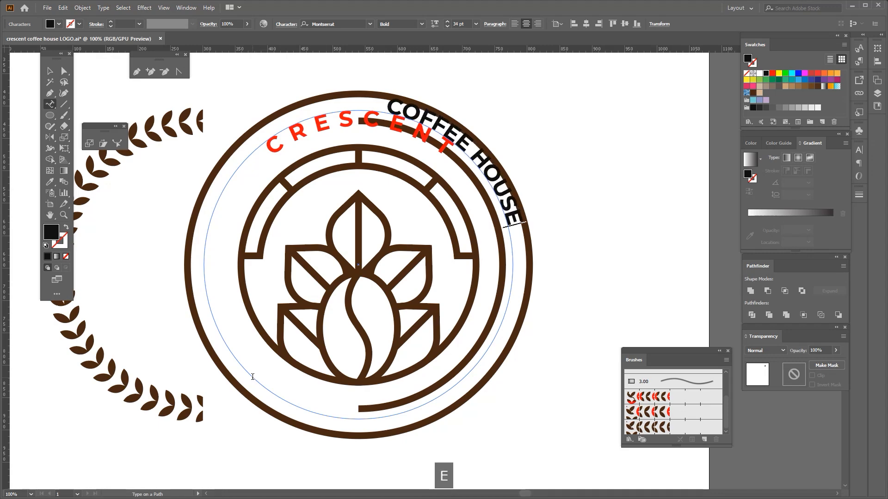
# Step: Flip the COFFEE HOUSE text inside the path along the circle's lower arc and copy the CRESCENT text's formatting to it
pyautogui.press('Escape')
pyautogui.moveTo(482, 136); pyautogui.dragTo(367, 369)
pyautogui.click(339, 127)
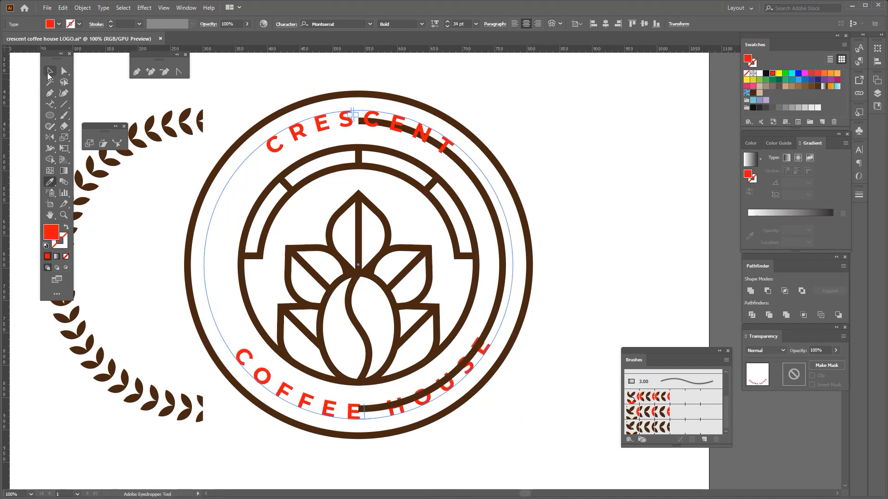
# Step: Bring the COFFEE HOUSE text to the front and deselect it
pyautogui.click(48, 73)
pyautogui.hotkey('ctrl', 'shift', ']')
pyautogui.scroll(-2, 233, 330)
pyautogui.click(229, 400)
pyautogui.scroll(1, 229, 401)
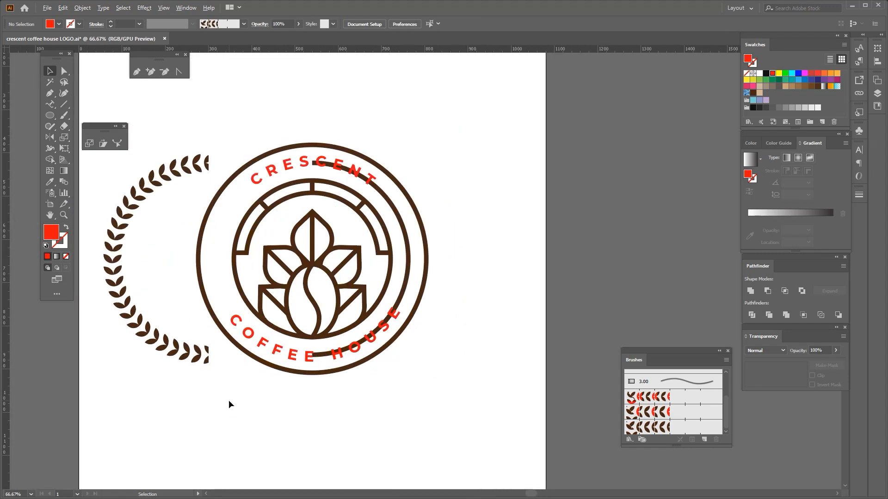
# Step: Slide the COFFEE HOUSE text along its path to centre it on the circle's vertical axis
pyautogui.scroll(2, 270, 357)
pyautogui.click(273, 340)
pyautogui.scroll(-1, 266, 345)
pyautogui.moveTo(330, 345); pyautogui.dragTo(325, 344)
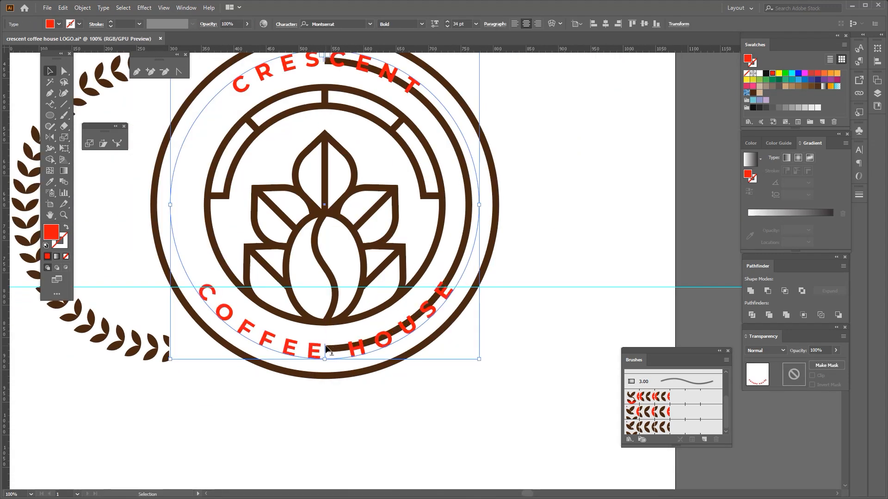
# Step: Delete the horizontal guide crossing the logo
pyautogui.click(130, 288)
pyautogui.press('Delete')
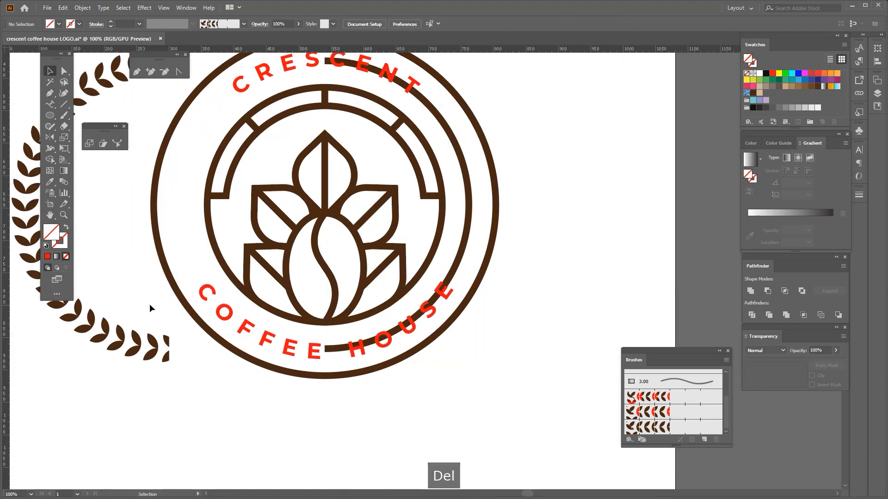
pyautogui.moveTo(291, 294); pyautogui.dragTo(297, 272)
pyautogui.scroll(-1, 296, 273)
pyautogui.click(284, 309)
pyautogui.click(308, 350)
pyautogui.moveTo(259, 301); pyautogui.dragTo(268, 305)
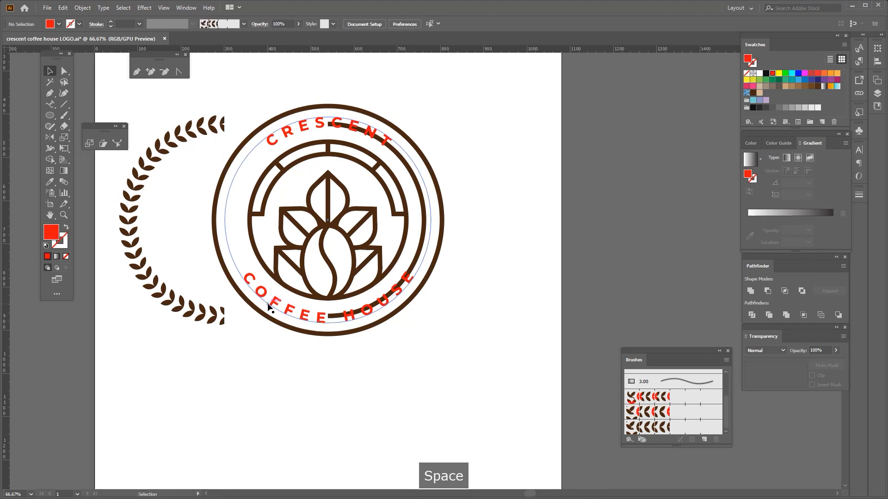
# Step: Try to recolour both curved texts with the rings' brown
pyautogui.click(268, 305)
pyautogui.keyDown('shift'); pyautogui.click(274, 140); pyautogui.keyUp('shift')
pyautogui.scroll(1, 278, 175)
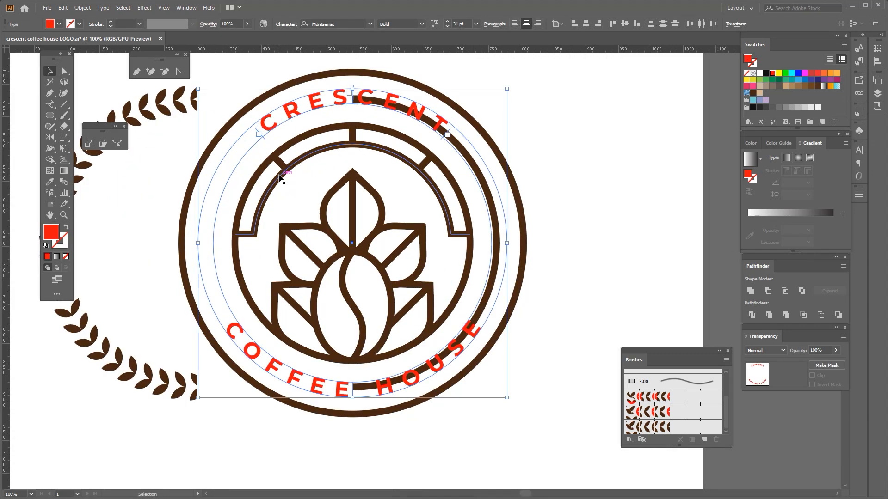
pyautogui.press('i')
pyautogui.click(184, 110)
pyautogui.hotkey('ctrl', 'z')
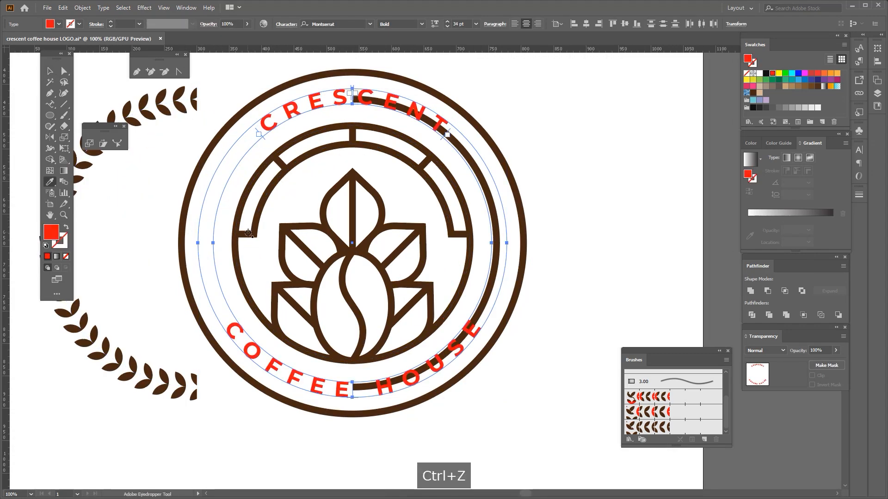
pyautogui.click(218, 138)
pyautogui.click(67, 228)
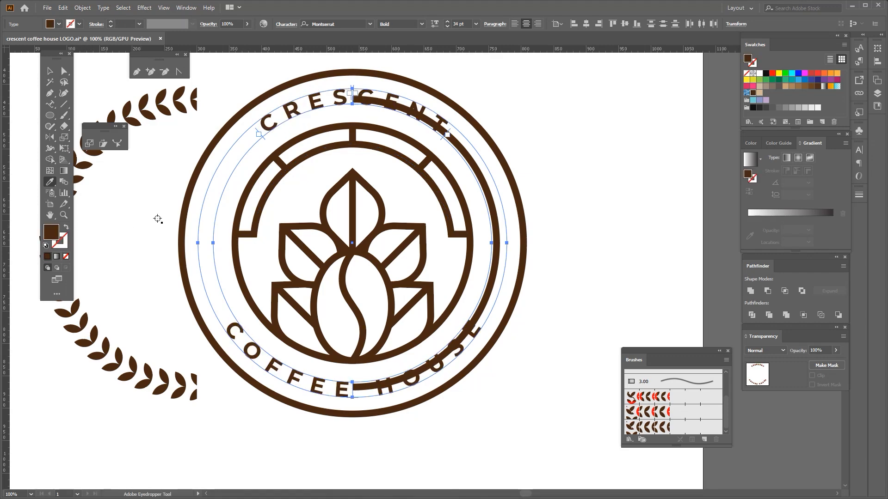
pyautogui.scroll(-1, 296, 196)
pyautogui.hotkey('ctrl', 'z')
pyautogui.hotkey('ctrl', 'z')
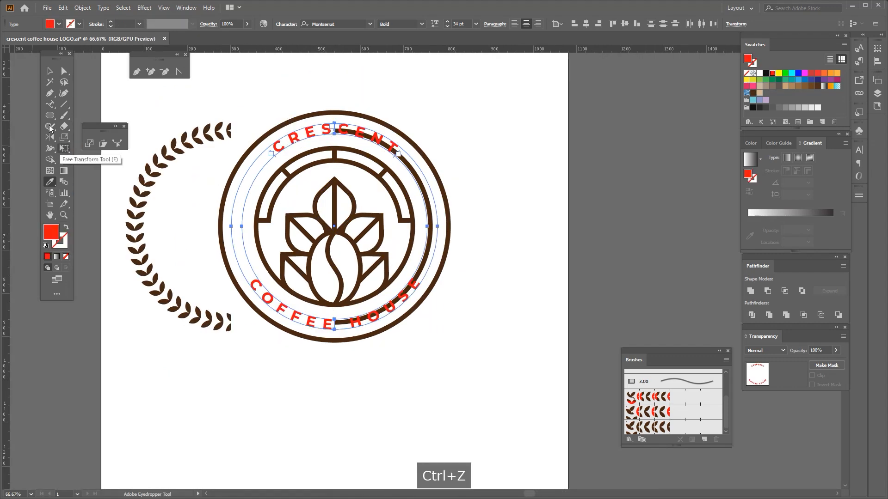
# Step: Move the leaf-brush arc 240 px right so it sits between the outer ring and the inner circle
pyautogui.click(50, 71)
pyautogui.click(235, 211)
pyautogui.moveTo(160, 126); pyautogui.dragTo(195, 171)
pyautogui.scroll(1, 196, 170)
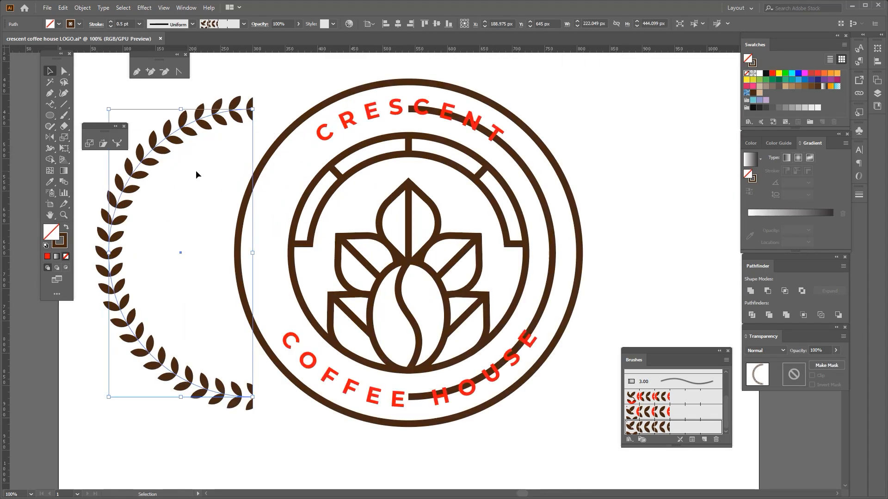
pyautogui.hotkey('shift', 'Right')
pyautogui.hotkey('shift', 'Right')
pyautogui.hotkey('shift', 'Right')
pyautogui.hotkey('shift', 'Right')
pyautogui.hotkey('shift', 'Right')
pyautogui.hotkey('shift', 'Right')
pyautogui.hotkey('shift', 'Right')
pyautogui.hotkey('shift', 'Right')
pyautogui.hotkey('shift', 'Right')
pyautogui.hotkey('shift', 'Right')
pyautogui.hotkey('shift', 'Right')
pyautogui.hotkey('shift', 'Right')
pyautogui.hotkey('shift', 'Right')
pyautogui.hotkey('shift', 'Right')
pyautogui.hotkey('shift', 'Right')
pyautogui.hotkey('shift', 'Right')
pyautogui.hotkey('shift', 'Right')
pyautogui.hotkey('shift', 'Right')
pyautogui.hotkey('shift', 'Right')
pyautogui.hotkey('shift', 'Right')
pyautogui.hotkey('shift', 'Right')
pyautogui.hotkey('shift', 'Right')
pyautogui.hotkey('shift', 'Right')
pyautogui.hotkey('shift', 'Right')
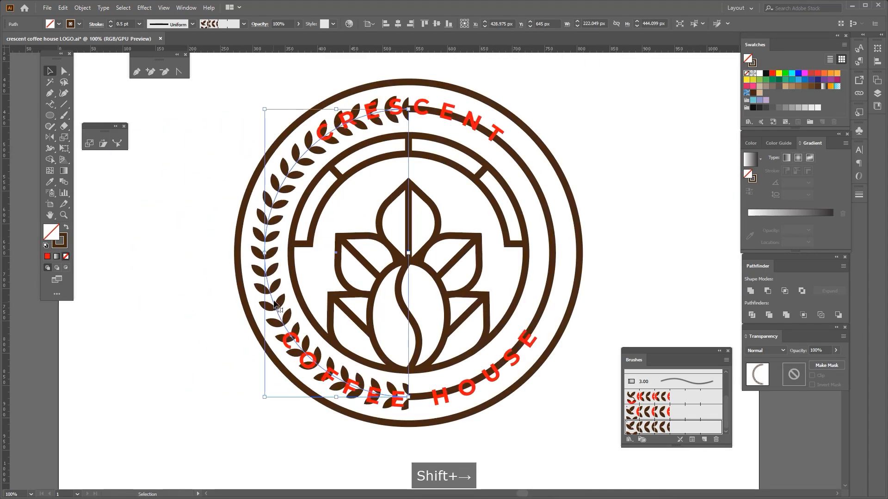
# Step: Delete the lower segment of the leaf-brush arc that overlaps the COFFEE HOUSE text
pyautogui.click(297, 457)
pyautogui.press('a')
pyautogui.scroll(1, 297, 457)
pyautogui.click(285, 269)
pyautogui.press('Delete')
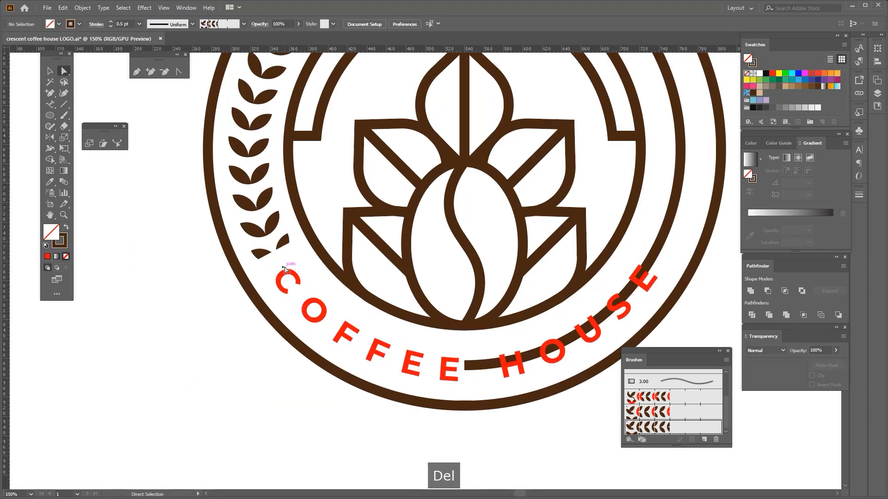
# Step: Delete the upper segment of the leaf-brush arc that overlaps the CRESCENT text
pyautogui.scroll(-2, 284, 269)
pyautogui.scroll(1, 290, 178)
pyautogui.click(289, 175)
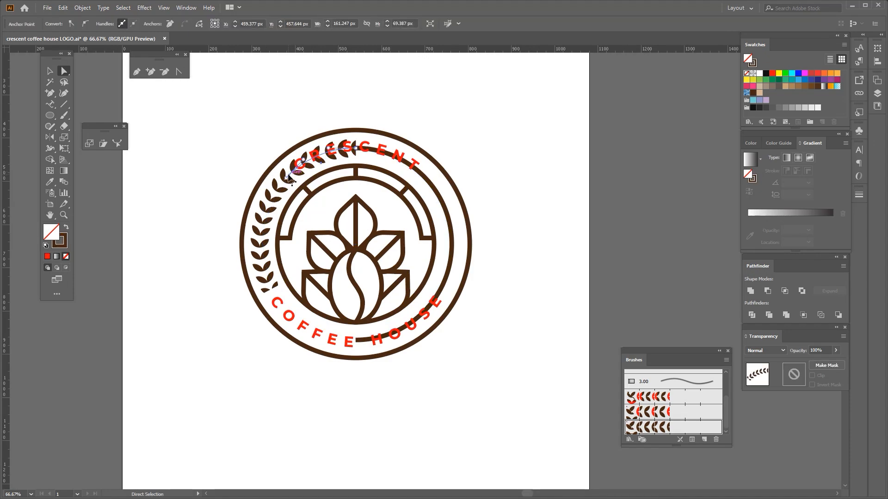
pyautogui.press('Delete')
pyautogui.hotkey('ctrl', '1')
# Step: Narrow the upper end of the remaining leaf branch to a width of about 0.38 px with the Width tool
pyautogui.click(274, 196)
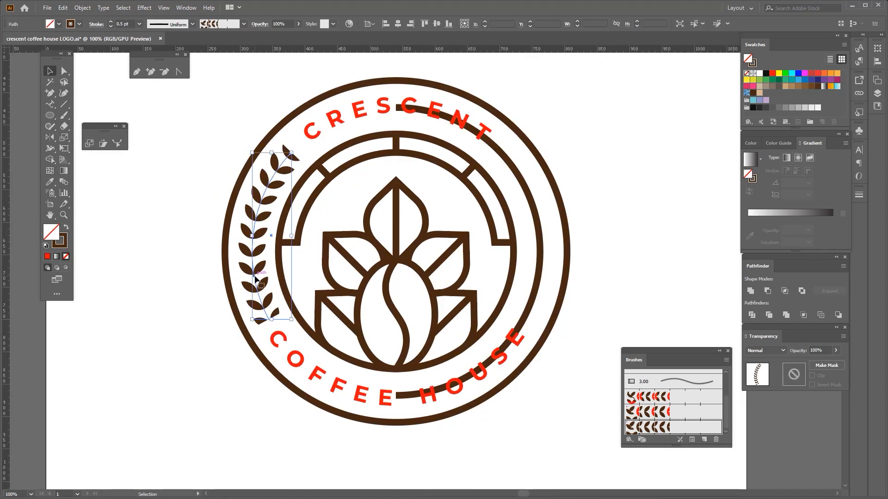
pyautogui.moveTo(259, 275); pyautogui.dragTo(249, 257)
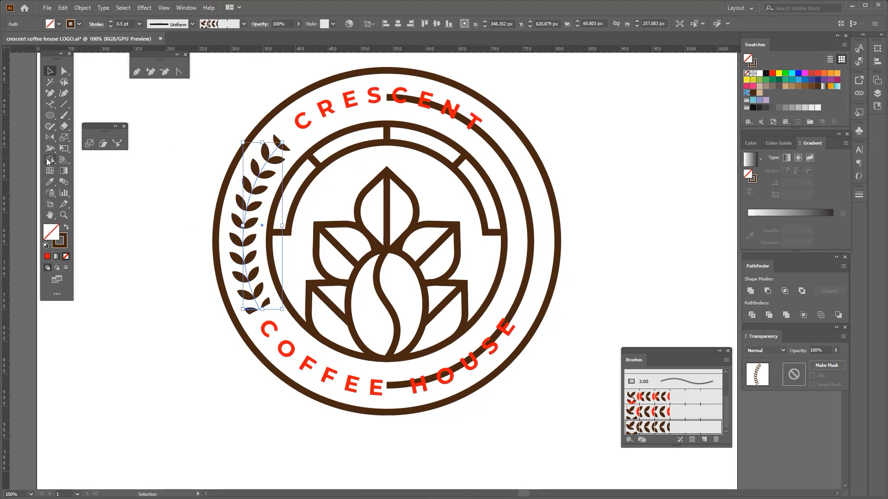
pyautogui.scroll(2, 280, 148)
pyautogui.moveTo(285, 138); pyautogui.dragTo(298, 150)
pyautogui.scroll(1, 262, 147)
pyautogui.moveTo(274, 113); pyautogui.dragTo(272, 112)
pyautogui.scroll(-3, 296, 182)
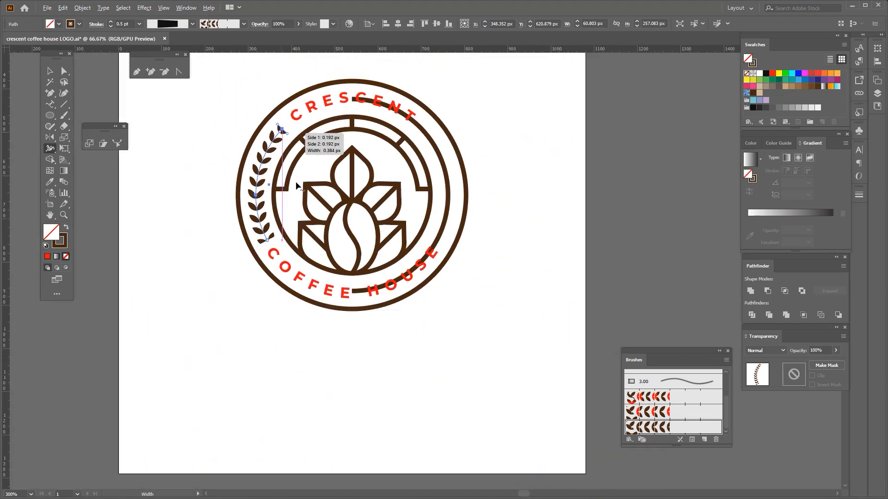
# Step: Examine the leaf branch's ends and its spacing between the outer ring, the inner circle and the curved text
pyautogui.scroll(2, 282, 235)
pyautogui.click(50, 71)
pyautogui.scroll(-1, 211, 194)
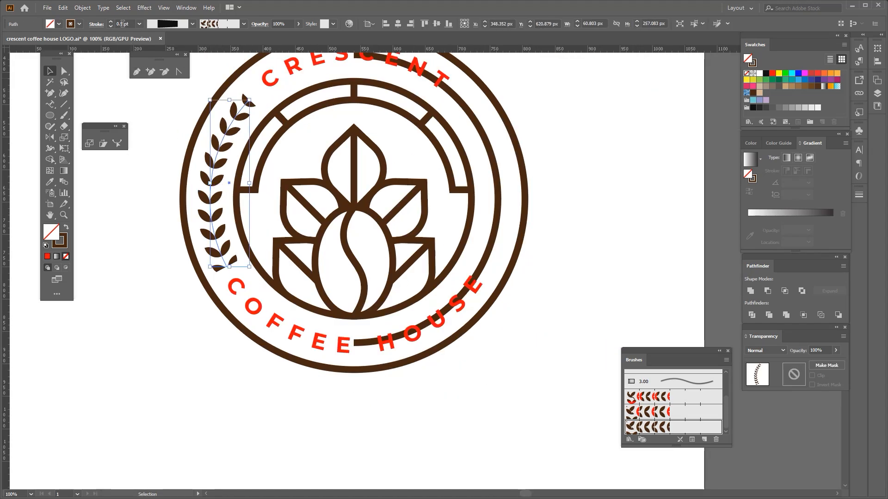
pyautogui.scroll(1, 122, 23)
pyautogui.scroll(-1, 122, 23)
pyautogui.scroll(2, 224, 263)
pyautogui.moveTo(224, 262); pyautogui.dragTo(237, 235)
pyautogui.scroll(-3, 236, 235)
pyautogui.scroll(2, 246, 127)
pyautogui.moveTo(245, 127); pyautogui.dragTo(246, 153)
pyautogui.scroll(-1, 246, 153)
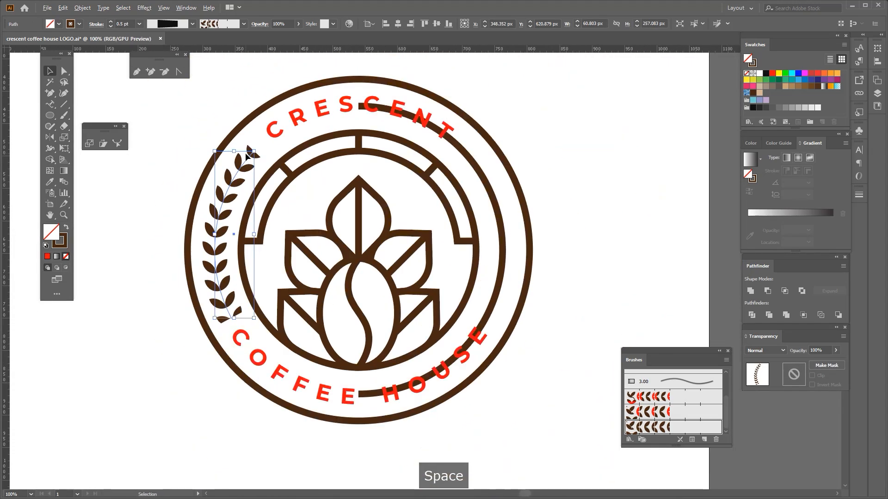
# Step: Add an anchor point on the leaf branch path just below its upper tip
pyautogui.click(50, 94)
pyautogui.scroll(2, 227, 168)
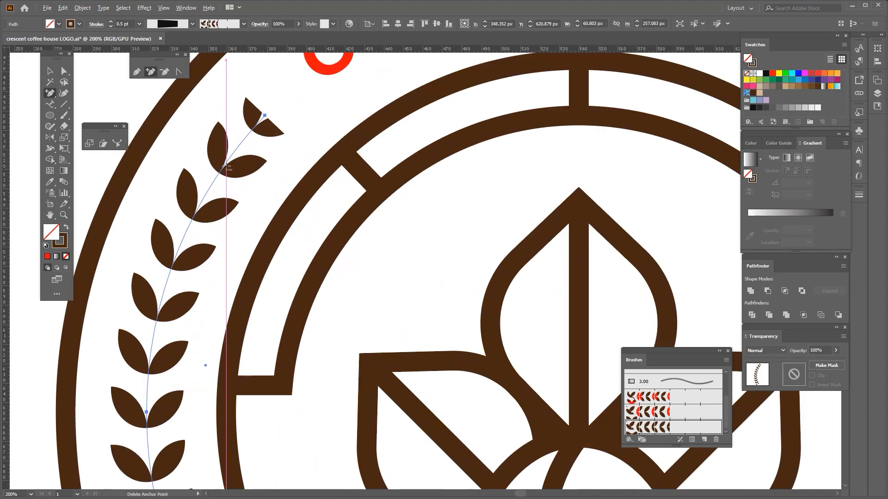
pyautogui.click(244, 139)
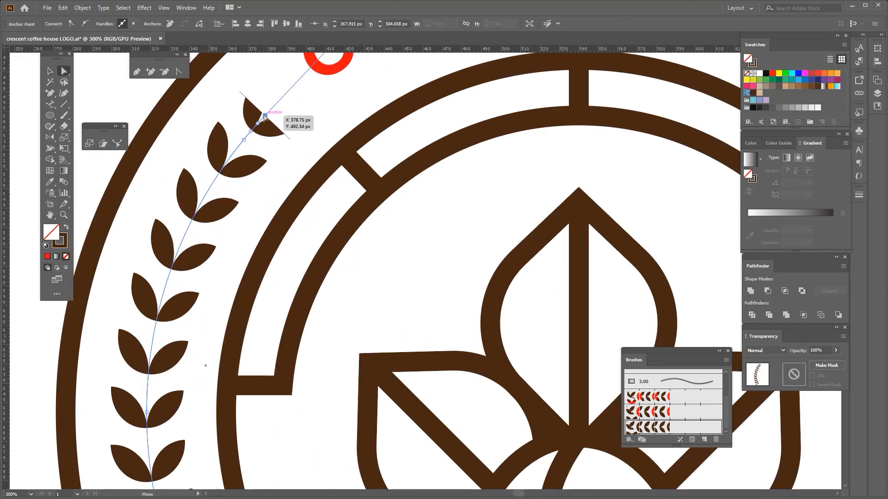
pyautogui.scroll(-4, 265, 117)
# Step: Shorten the lower end of the leaf branch path by adding an anchor point near it and deleting the end point
pyautogui.press('+')
pyautogui.scroll(3, 231, 300)
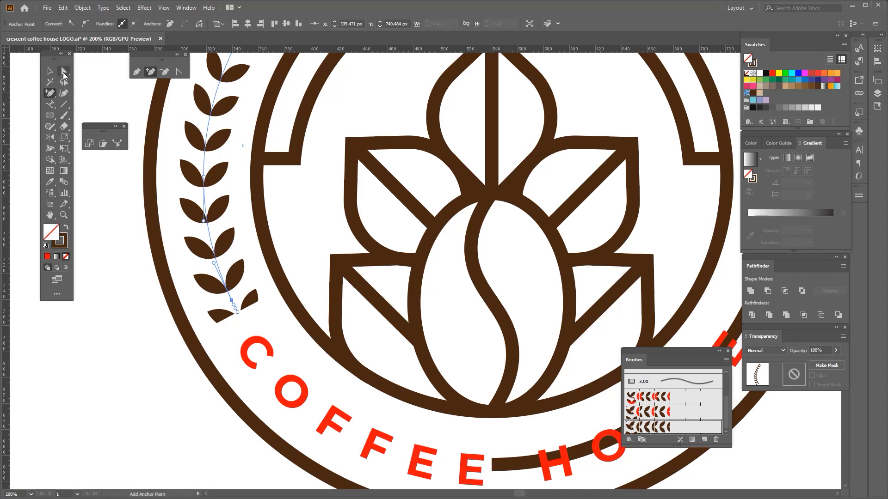
pyautogui.click(63, 73)
pyautogui.press('Delete')
pyautogui.scroll(-2, 261, 259)
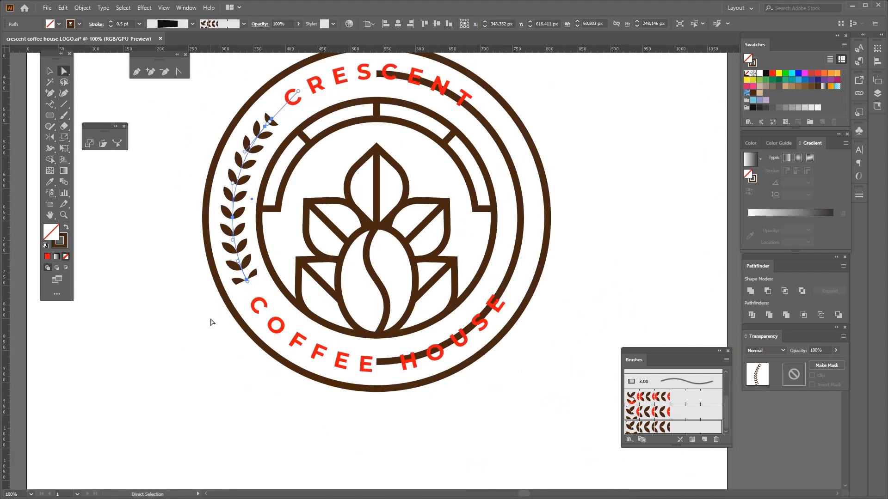
# Step: Try a 0.6 pt stroke weight on the leaf branch and restore 0.5 pt
pyautogui.click(212, 320)
pyautogui.press('space')
pyautogui.scroll(1, 256, 195)
pyautogui.click(240, 180)
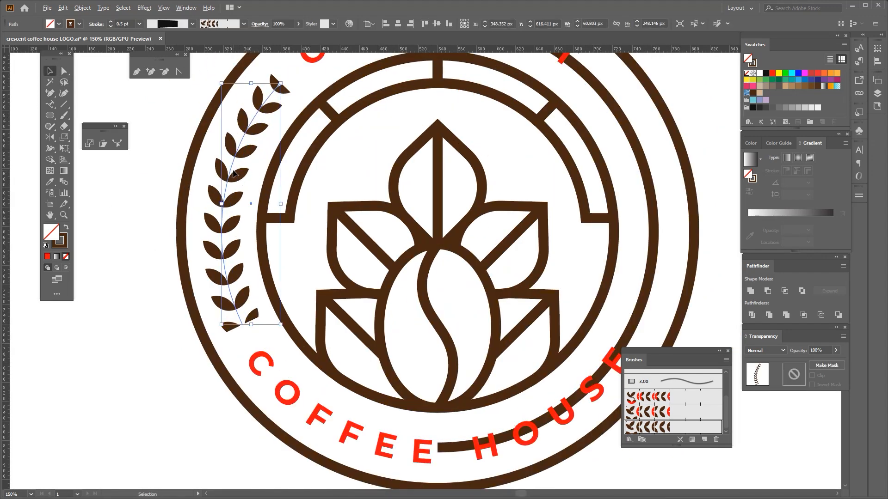
pyautogui.scroll(-1, 233, 171)
pyautogui.scroll(1, 233, 168)
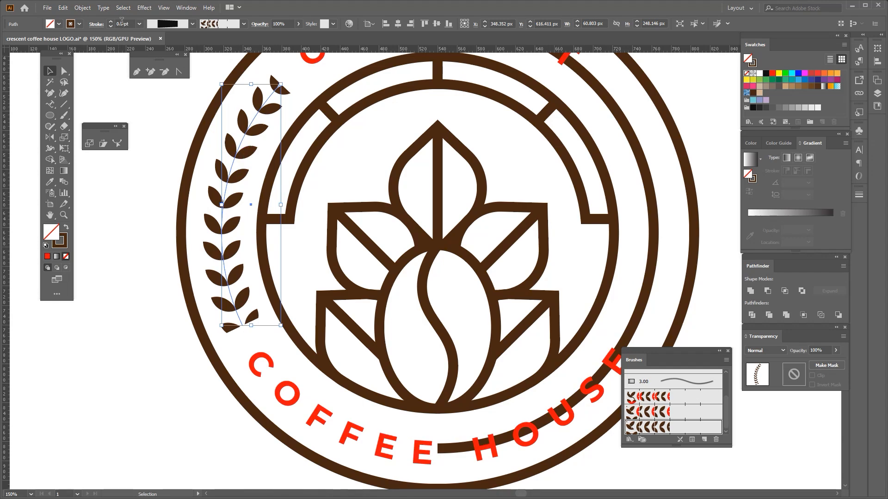
pyautogui.scroll(1, 122, 21)
pyautogui.scroll(-2, 138, 254)
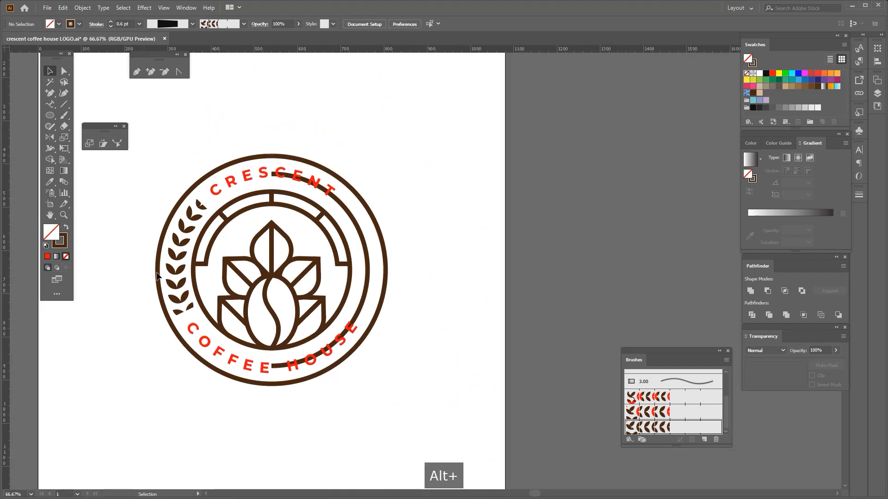
pyautogui.scroll(1, 139, 255)
pyautogui.scroll(3, 211, 227)
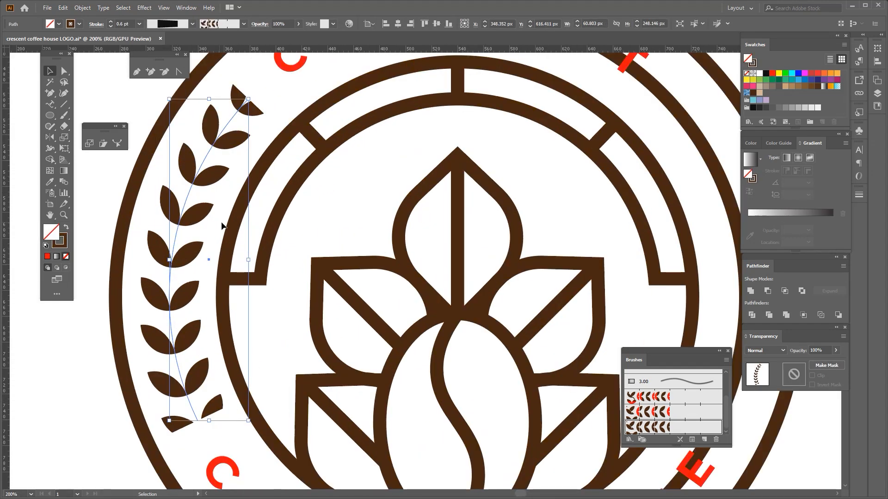
pyautogui.scroll(-1, 121, 22)
pyautogui.scroll(-1, 211, 157)
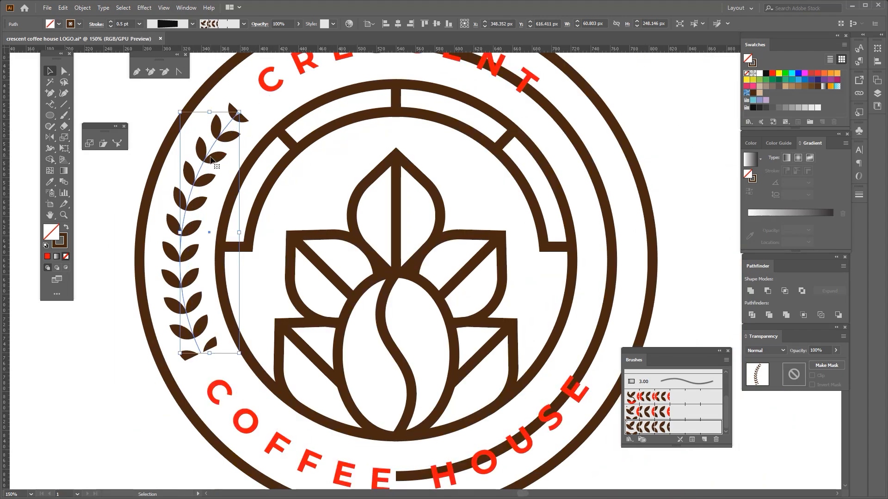
# Step: Expand the appearance of the leaf-brush branch into filled shapes
pyautogui.click(82, 8)
pyautogui.moveTo(96, 228)
pyautogui.click(221, 252)
# Step: Isolate the expanded leaf group and delete the clipped leaf pair at the branch's upper tip
pyautogui.scroll(1, 231, 130)
pyautogui.scroll(1, 232, 132)
pyautogui.doubleClick(234, 96)
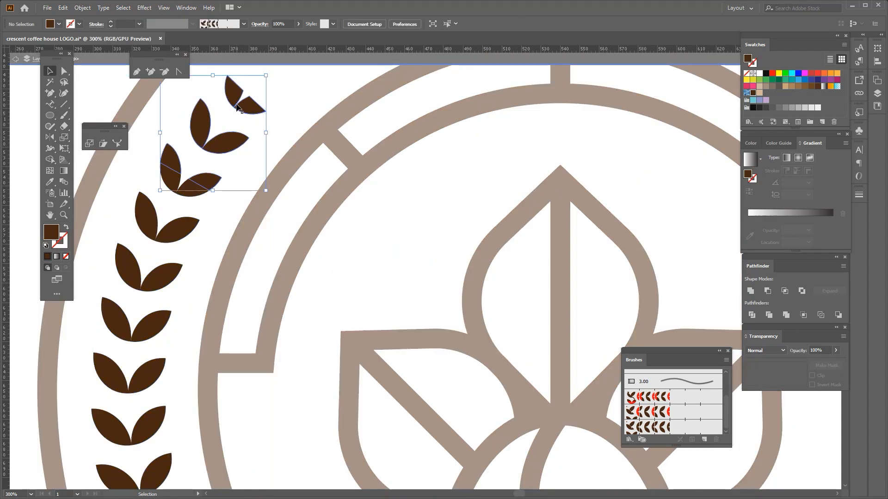
pyautogui.doubleClick(234, 96)
pyautogui.click(234, 97)
pyautogui.press('Delete')
pyautogui.doubleClick(234, 96)
# Step: Delete the clipped leaf pair at the lower end of the branch and leave isolation mode
pyautogui.scroll(-3, 250, 121)
pyautogui.scroll(1, 221, 255)
pyautogui.click(228, 271)
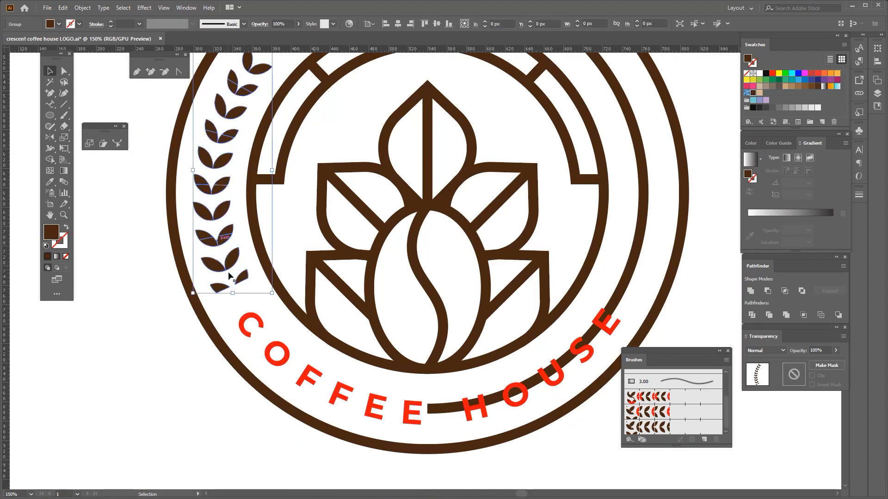
pyautogui.scroll(2, 227, 275)
pyautogui.doubleClick(254, 269)
pyautogui.doubleClick(254, 269)
pyautogui.click(254, 269)
pyautogui.keyDown('shift'); pyautogui.click(213, 293); pyautogui.keyUp('shift')
pyautogui.scroll(-1, 235, 287)
pyautogui.press('Delete')
pyautogui.scroll(-2, 185, 321)
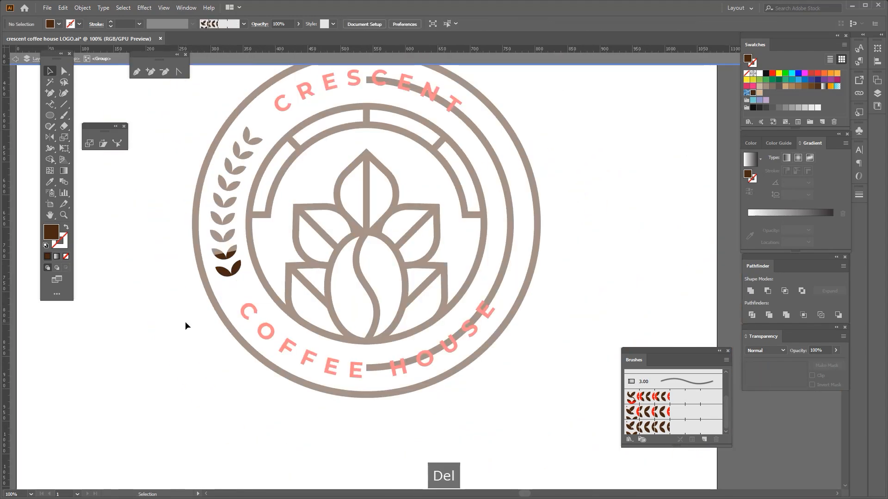
pyautogui.doubleClick(185, 321)
# Step: Try moving the leaf branch outward across the outer ring and undo the move
pyautogui.click(152, 248)
pyautogui.moveTo(152, 249); pyautogui.dragTo(185, 293)
pyautogui.scroll(3, 254, 195)
pyautogui.scroll(-1, 259, 199)
pyautogui.click(299, 203)
pyautogui.scroll(5, 300, 203)
pyautogui.scroll(-7, 264, 211)
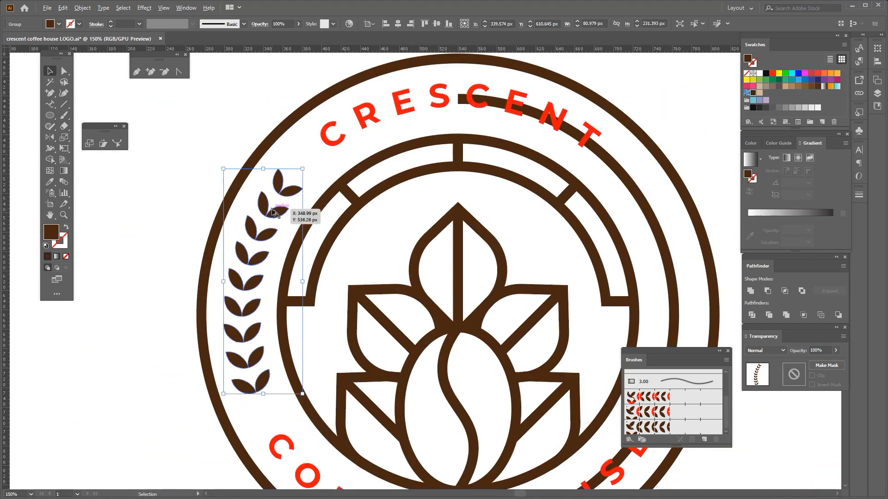
pyautogui.moveTo(279, 212); pyautogui.dragTo(213, 227)
pyautogui.hotkey('ctrl', 'z')
# Step: Duplicate leaves from the branch up past its tip, ungroup the copy and delete all but a single leaf
pyautogui.scroll(2, 269, 210)
pyautogui.moveTo(285, 186); pyautogui.dragTo(333, 125)
pyautogui.rightClick(152, 160)
pyautogui.click(166, 237)
pyautogui.keyDown('shift'); pyautogui.click(141, 152); pyautogui.keyUp('shift')
pyautogui.press('Delete')
pyautogui.scroll(2, 295, 145)
pyautogui.scroll(1, 322, 141)
pyautogui.scroll(-2, 324, 144)
# Step: Examine the outline and anchor points of the single leaf above the branch up close
pyautogui.click(331, 160)
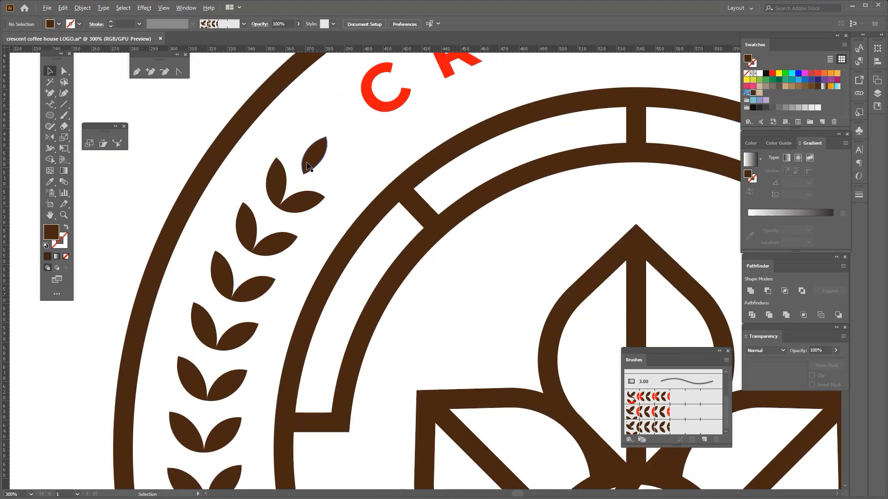
pyautogui.scroll(1, 309, 169)
pyautogui.click(321, 160)
pyautogui.scroll(1, 330, 135)
pyautogui.press('space')
pyautogui.press('a')
pyautogui.scroll(2, 351, 134)
pyautogui.moveTo(325, 134); pyautogui.dragTo(339, 117)
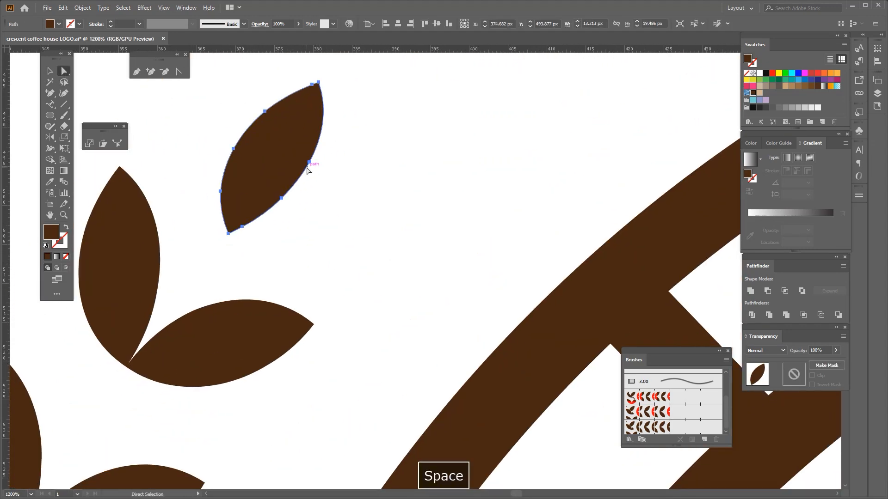
pyautogui.click(309, 162)
pyautogui.scroll(-6, 319, 189)
# Step: Rotate the single leaf and position it so it continues the curve at the branch's upper tip
pyautogui.click(178, 216)
pyautogui.press('space')
pyautogui.moveTo(178, 216); pyautogui.dragTo(225, 191)
pyautogui.scroll(-2, 226, 191)
pyautogui.scroll(2, 267, 190)
pyautogui.click(284, 177)
pyautogui.scroll(3, 317, 143)
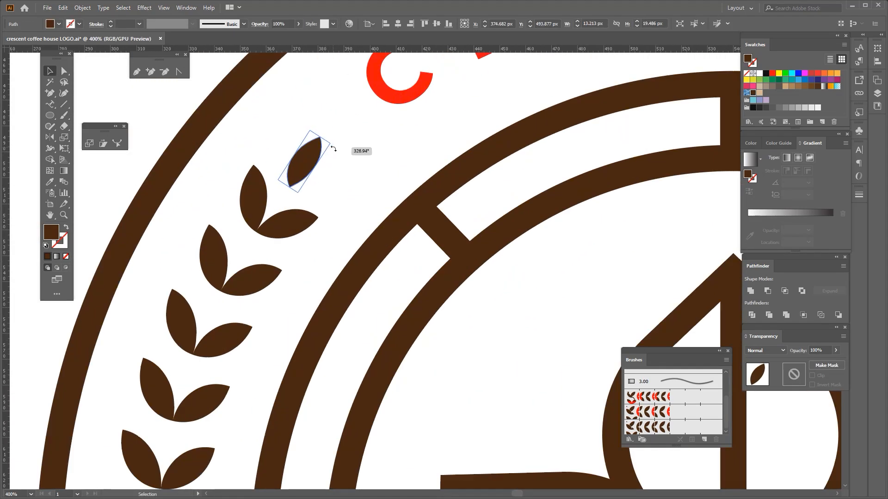
pyautogui.moveTo(302, 162); pyautogui.dragTo(303, 163)
# Step: Group the single tip leaf with the rest of the leaf branch
pyautogui.scroll(-5, 304, 163)
pyautogui.keyDown('shift'); pyautogui.click(298, 197); pyautogui.keyUp('shift')
pyautogui.scroll(-2, 298, 197)
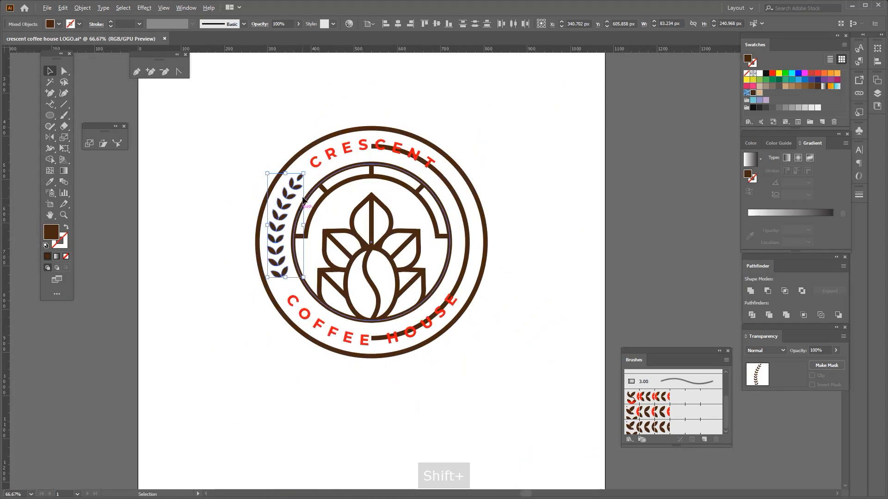
pyautogui.hotkey('ctrl', 'g')
pyautogui.click(242, 315)
# Step: Isolate the branch group and delete the lowest leaf pair above the COFFEE HOUSE text
pyautogui.scroll(2, 278, 287)
pyautogui.doubleClick(283, 274)
pyautogui.click(293, 261)
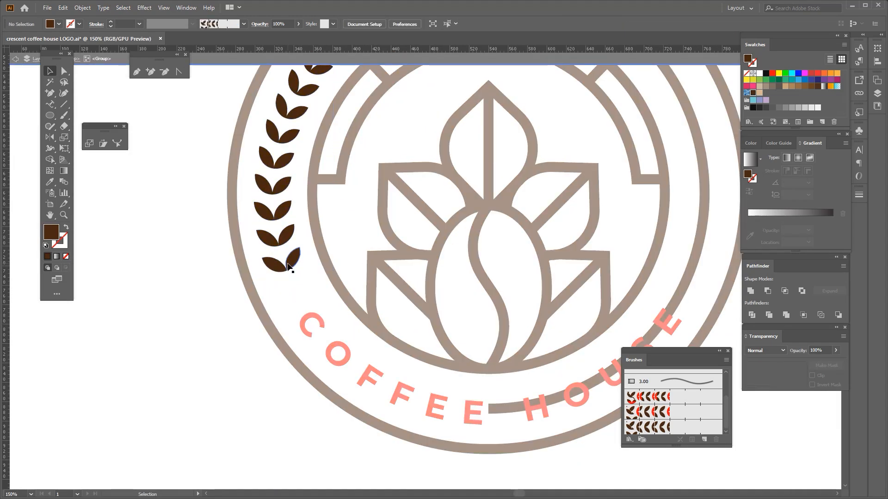
pyautogui.press('Delete')
pyautogui.doubleClick(207, 294)
pyautogui.scroll(-2, 224, 296)
pyautogui.scroll(1, 224, 296)
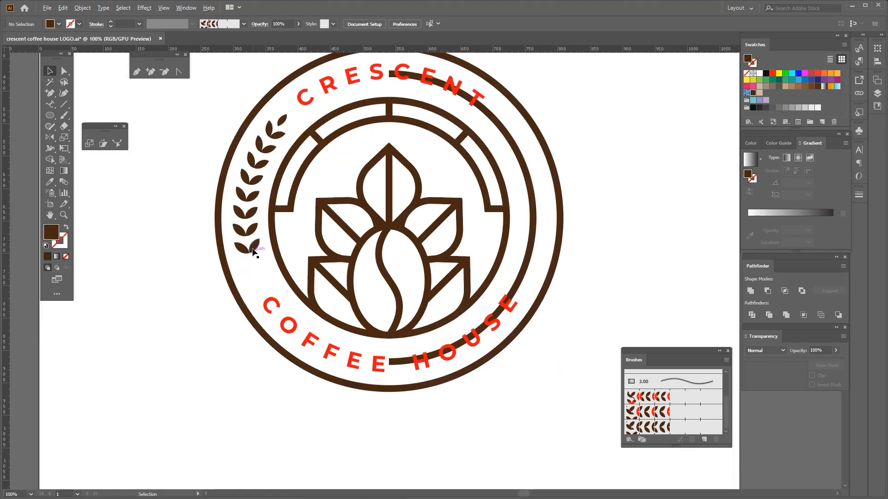
# Step: Examine the shortened leaf branch and its balance between the CRESCENT and COFFEE HOUSE texts
pyautogui.scroll(-2, 219, 230)
pyautogui.scroll(1, 219, 230)
pyautogui.moveTo(240, 219); pyautogui.dragTo(240, 218)
pyautogui.scroll(3, 245, 199)
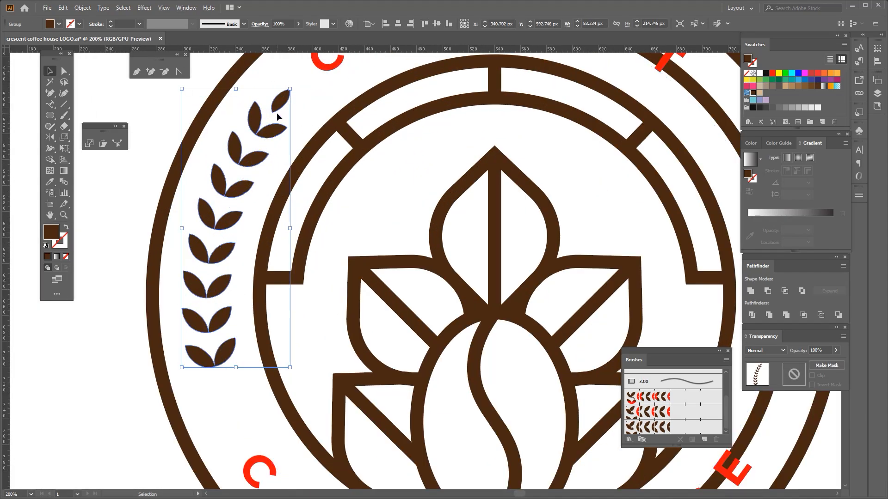
pyautogui.scroll(-2, 260, 153)
pyautogui.click(246, 292)
pyautogui.scroll(1, 246, 293)
pyautogui.scroll(-2, 226, 214)
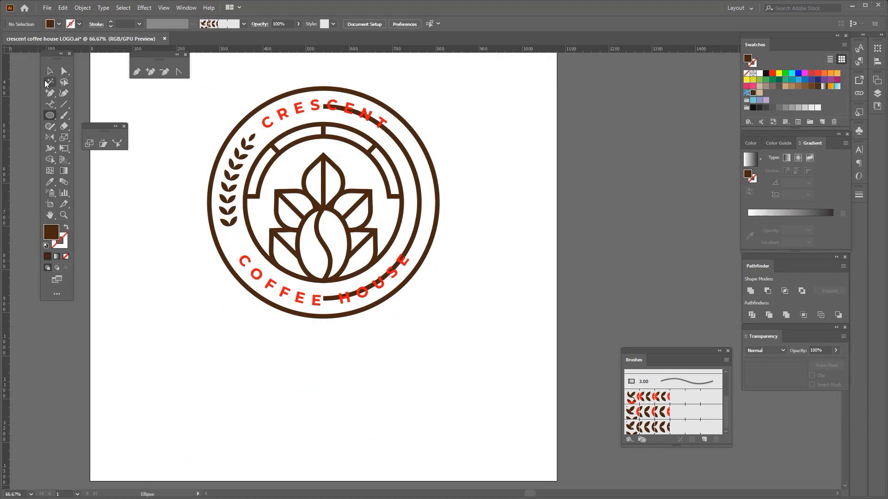
# Step: Delete one more leaf pair from the bottom of the branch, selecting both of its leaves in isolation mode
pyautogui.scroll(2, 233, 218)
pyautogui.doubleClick(235, 226)
pyautogui.doubleClick(235, 227)
pyautogui.click(235, 227)
pyautogui.keyDown('shift'); pyautogui.click(213, 229); pyautogui.keyUp('shift')
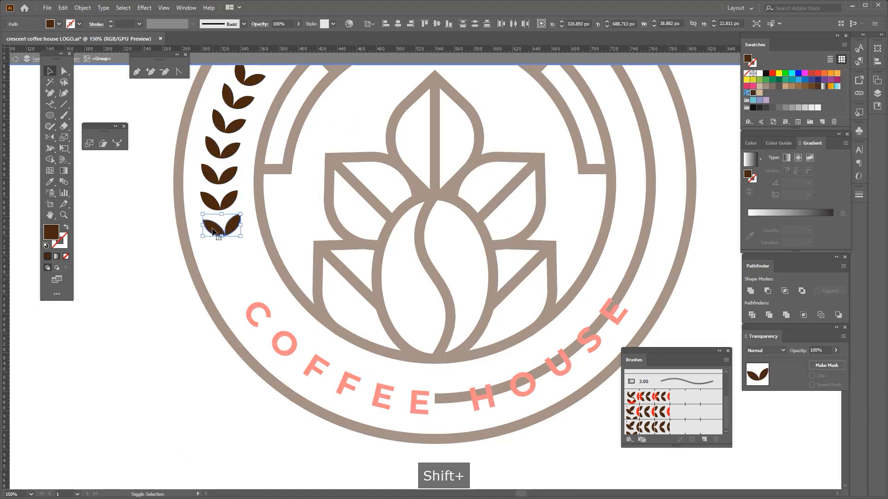
pyautogui.press('Delete')
pyautogui.scroll(-2, 229, 221)
pyautogui.doubleClick(185, 310)
# Step: Enlarge the curved COFFEE HOUSE text to 37 pt
pyautogui.scroll(1, 273, 293)
pyautogui.click(276, 291)
pyautogui.scroll(-1, 275, 291)
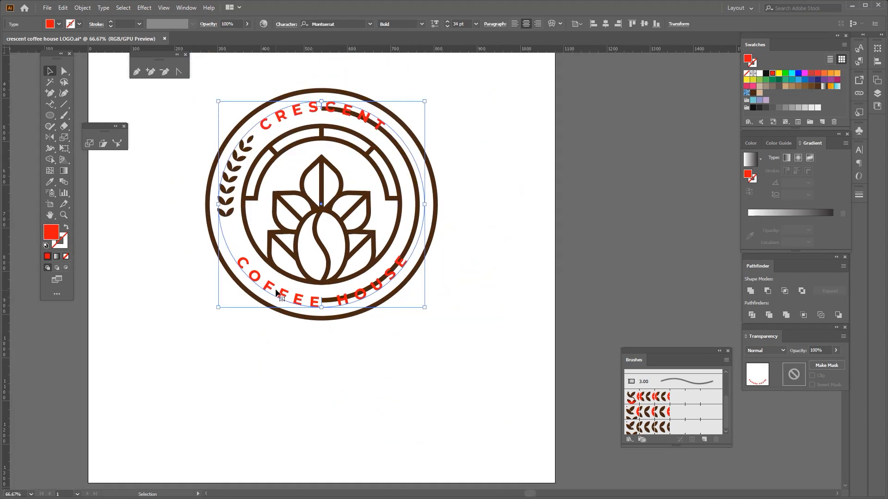
pyautogui.hotkey('alt', 'Right')
pyautogui.hotkey('alt', 'Right')
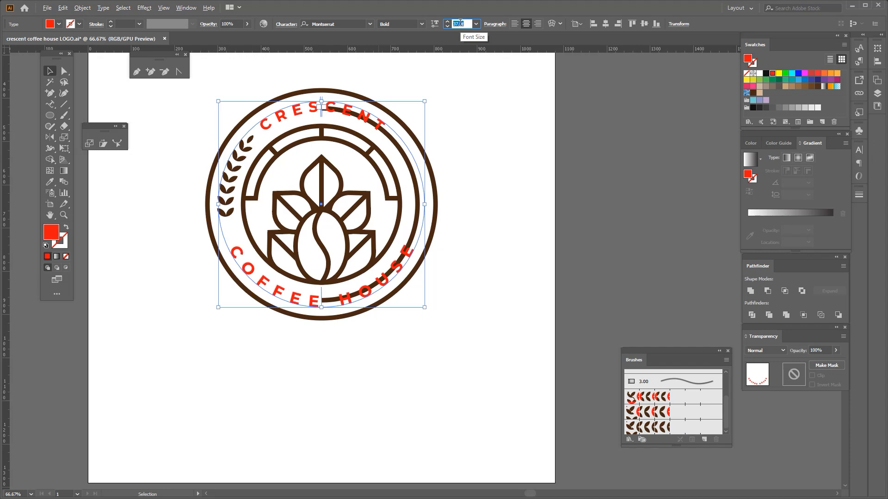
# Step: Copy the COFFEE HOUSE text formatting onto the CRESCENT text with the Eyedropper tool
pyautogui.click(299, 114)
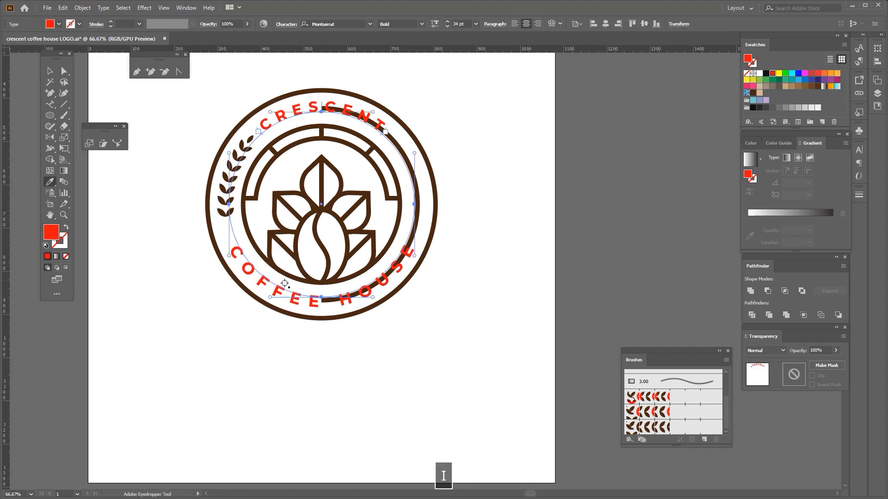
pyautogui.scroll(1, 302, 95)
pyautogui.press('v')
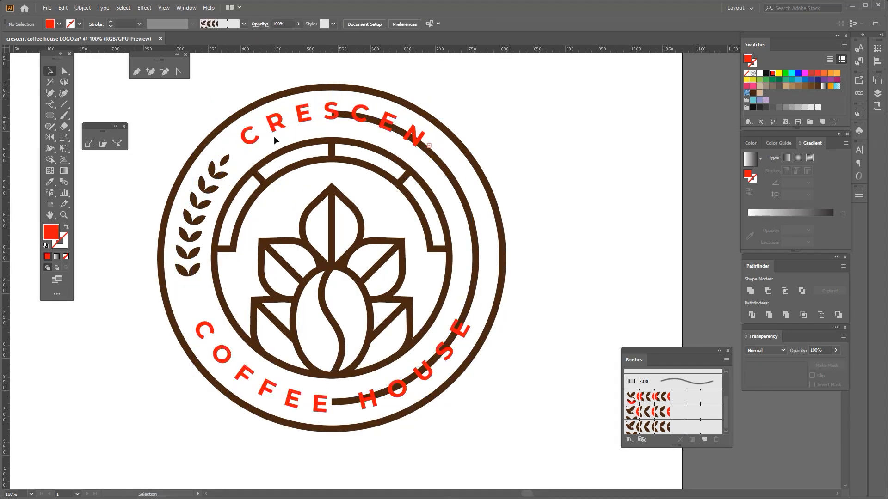
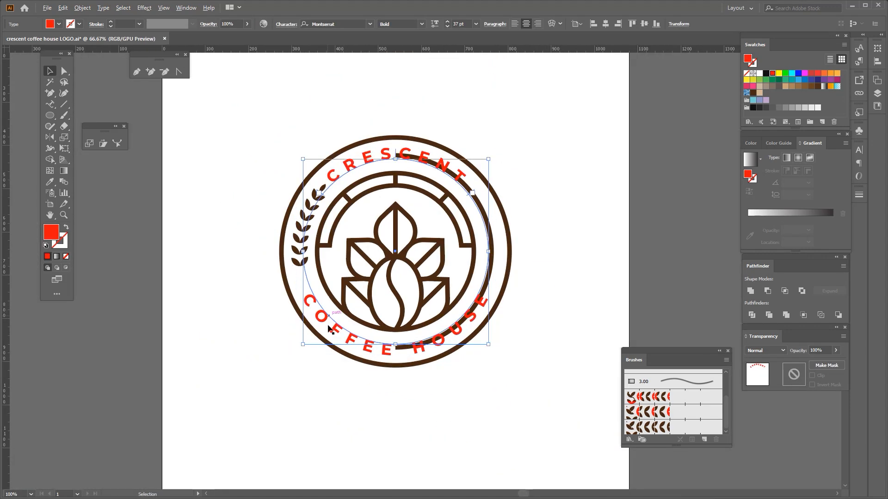
# Step: Change the font style of both curved texts to ExtraBold
pyautogui.scroll(2, 329, 329)
pyautogui.click(421, 24)
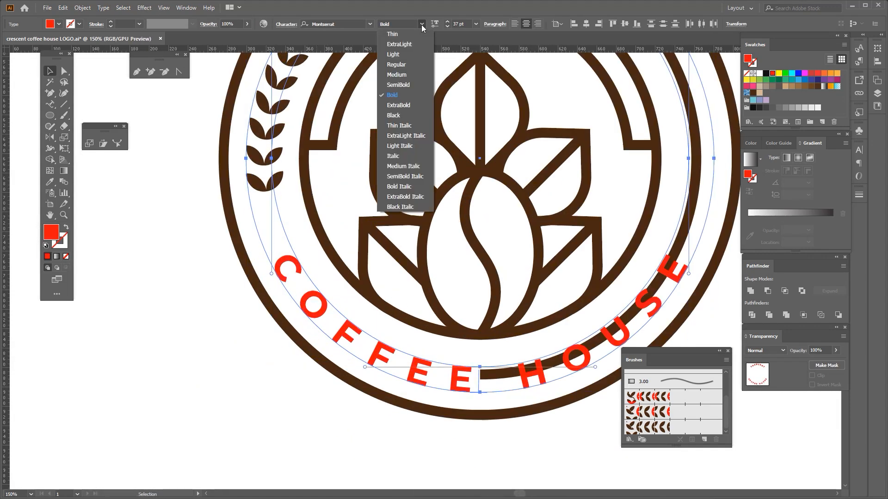
pyautogui.click(404, 105)
pyautogui.scroll(-2, 210, 276)
pyautogui.click(201, 310)
pyautogui.scroll(1, 201, 300)
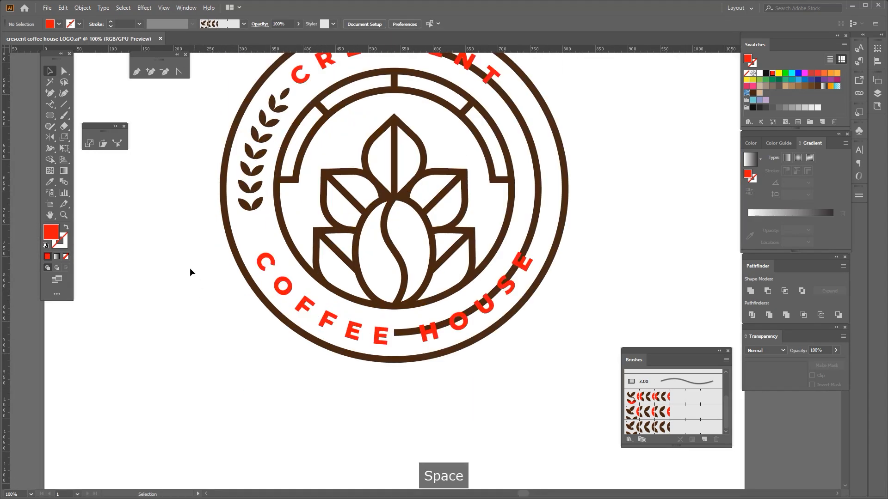
pyautogui.moveTo(190, 268); pyautogui.dragTo(187, 277)
# Step: Scale both curved texts down slightly about their center, to a font size of 36.52 pt
pyautogui.click(331, 333)
pyautogui.scroll(-1, 329, 315)
pyautogui.keyDown('shift'); pyautogui.click(370, 146); pyautogui.keyUp('shift')
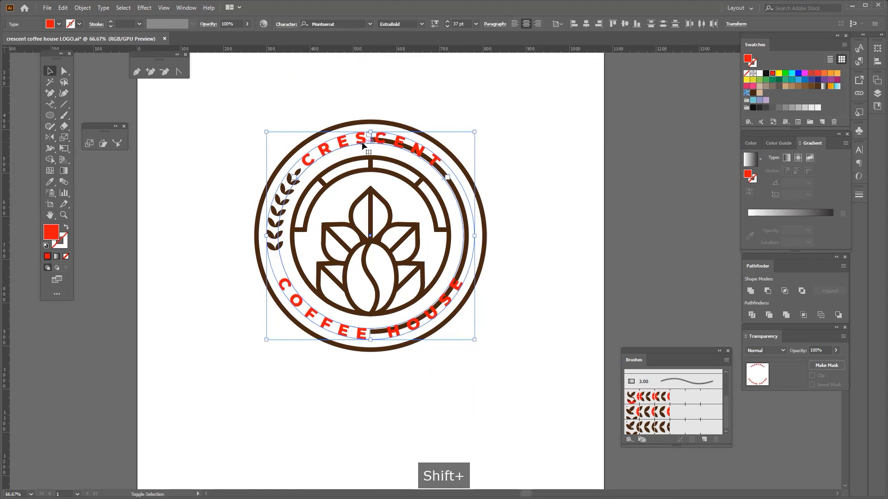
pyautogui.scroll(1, 369, 145)
pyautogui.scroll(3, 373, 127)
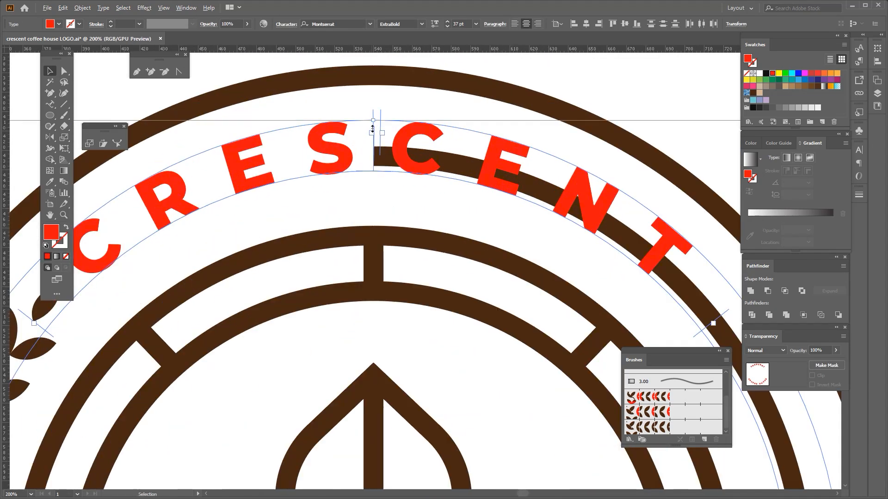
pyautogui.moveTo(372, 121); pyautogui.dragTo(372, 128)
pyautogui.scroll(-3, 386, 125)
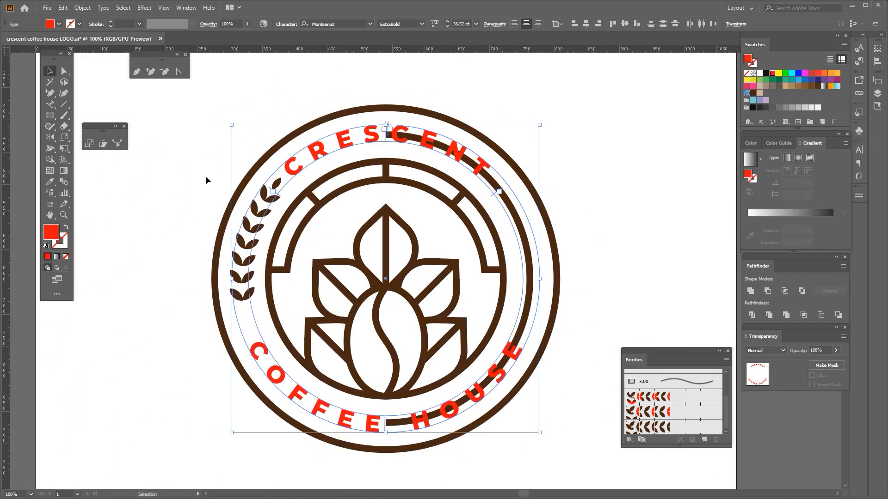
pyautogui.click(205, 176)
# Step: Delete the lowest leaf pair from the left leaf branch inside its group
pyautogui.click(241, 296)
pyautogui.scroll(2, 243, 315)
pyautogui.click(260, 272)
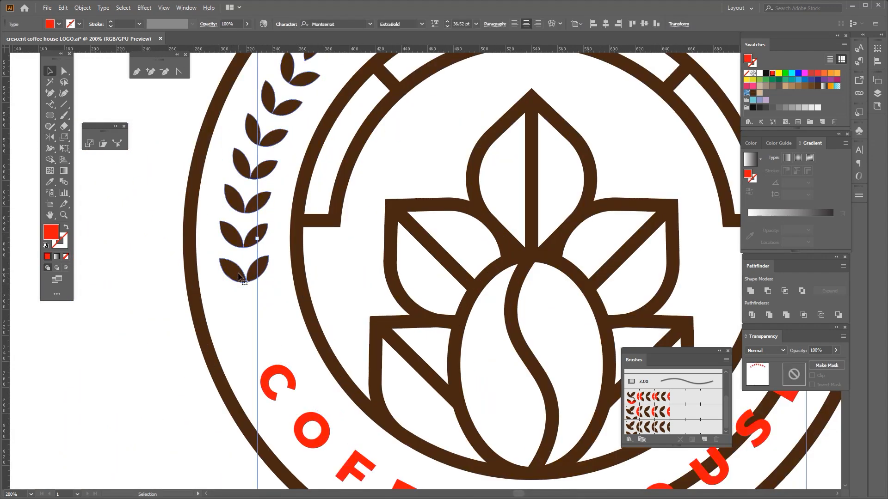
pyautogui.doubleClick(260, 273)
pyautogui.click(260, 272)
pyautogui.press('Delete')
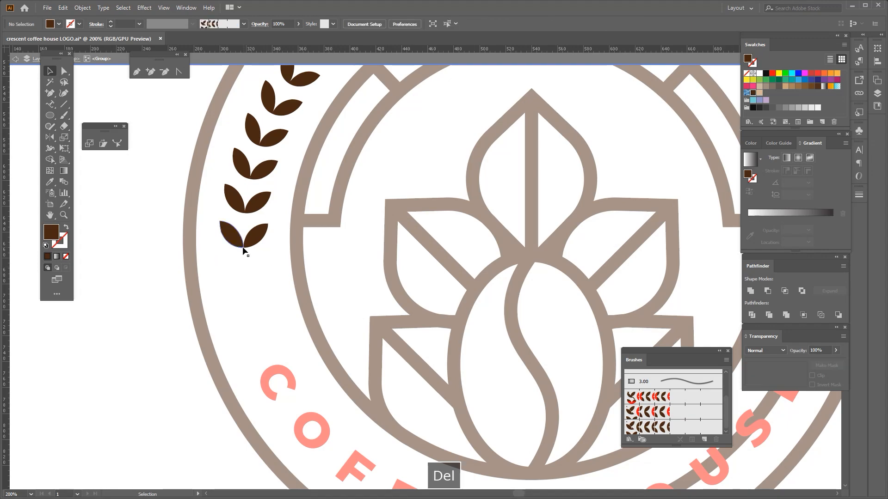
pyautogui.scroll(-2, 244, 250)
pyautogui.doubleClick(238, 250)
# Step: Rotate the left leaf branch together with the outer circle slightly counterclockwise about the circle's center
pyautogui.keyDown('shift'); pyautogui.click(222, 256); pyautogui.keyUp('shift')
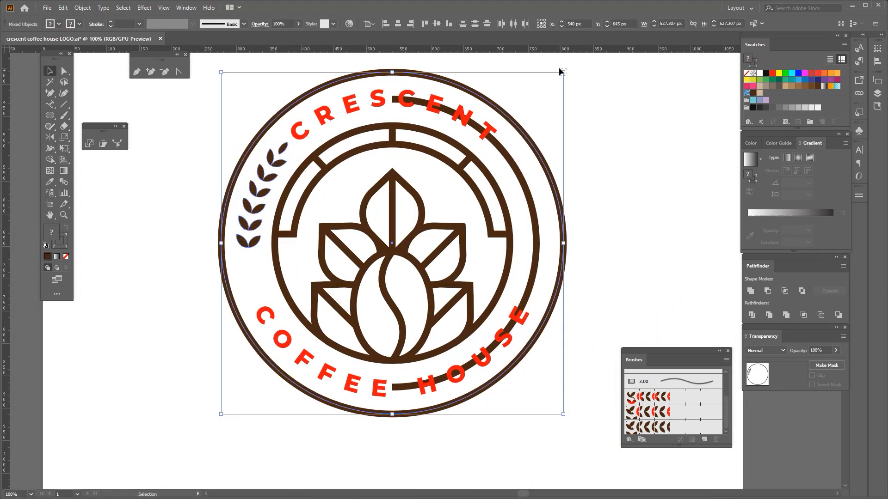
pyautogui.click(559, 68)
pyautogui.click(262, 175)
pyautogui.keyDown('shift'); pyautogui.click(223, 244); pyautogui.keyUp('shift')
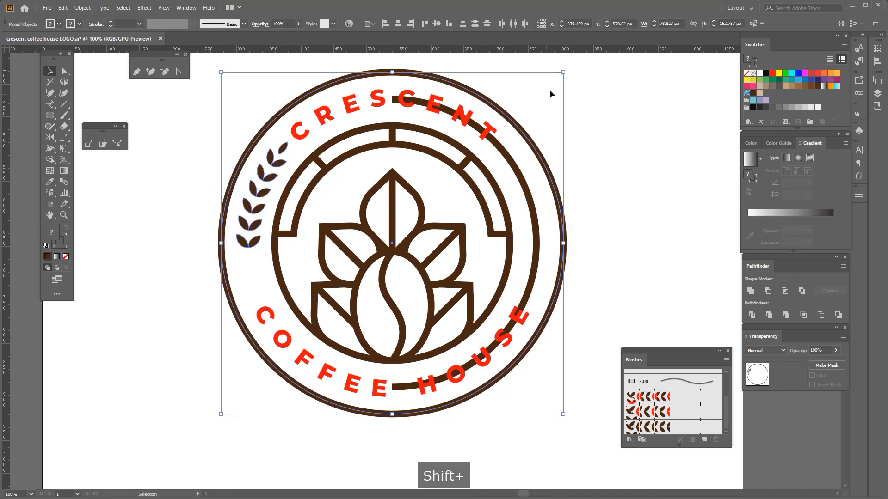
pyautogui.moveTo(566, 75); pyautogui.dragTo(561, 70)
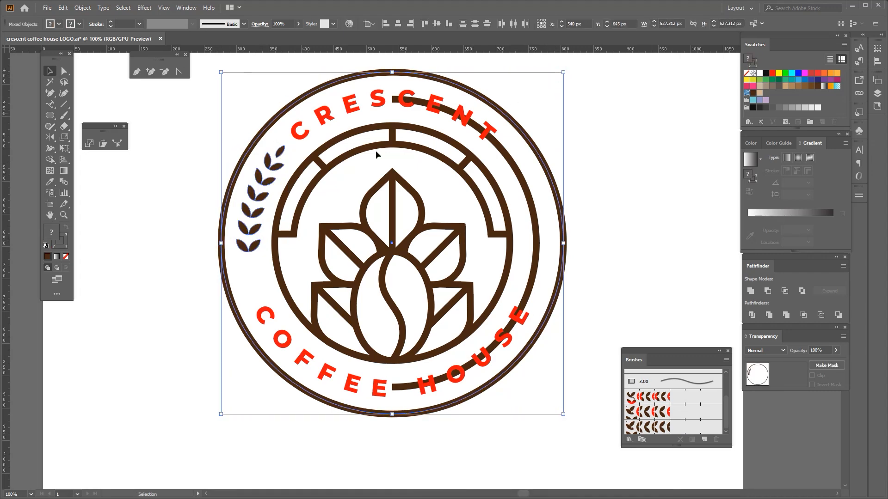
pyautogui.click(193, 267)
pyautogui.scroll(-1, 193, 268)
pyautogui.scroll(1, 194, 268)
pyautogui.moveTo(175, 258); pyautogui.dragTo(176, 249)
pyautogui.click(250, 216)
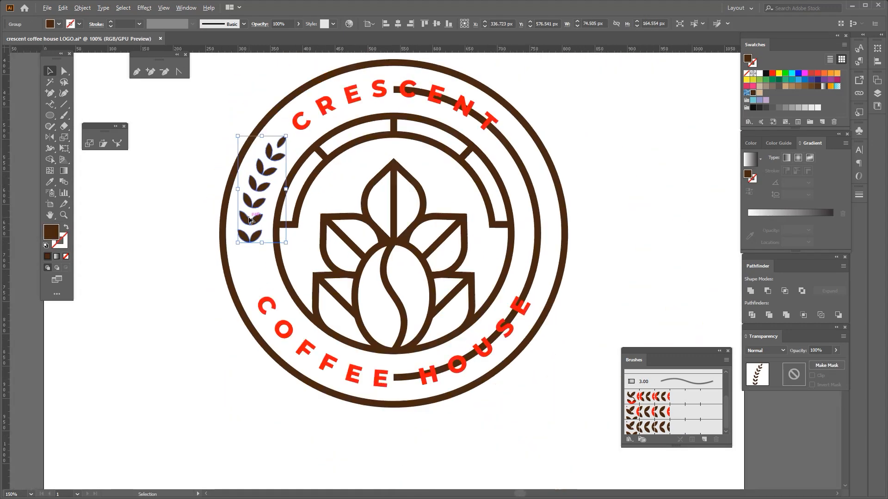
pyautogui.scroll(-1, 252, 216)
pyautogui.moveTo(232, 244); pyautogui.dragTo(187, 245)
pyautogui.hotkey('ctrl', 'z')
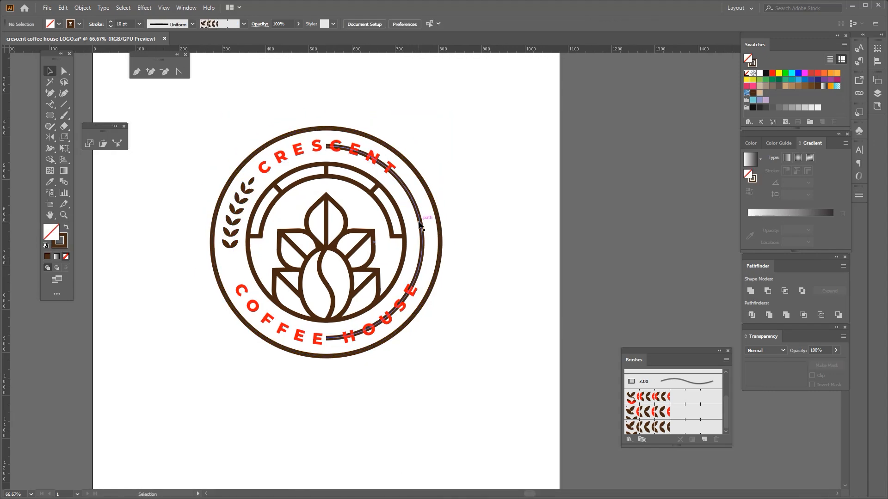
# Step: Draw a solid brown dot about 13.5 px in diameter below the left leaf branch with the Ellipse tool
pyautogui.click(232, 213)
pyautogui.scroll(1, 231, 267)
pyautogui.click(50, 115)
pyautogui.scroll(1, 225, 252)
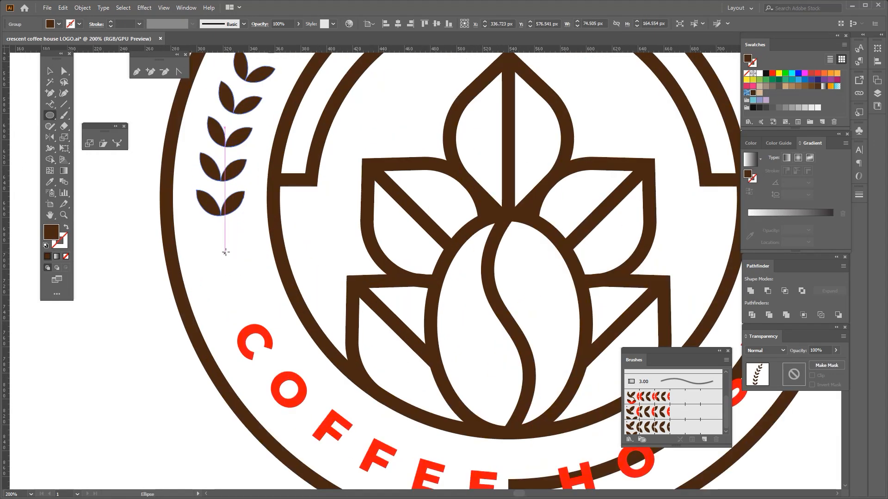
pyautogui.moveTo(230, 259); pyautogui.dragTo(232, 259)
# Step: Duplicate the dot toward the COFFEE HOUSE text and scale the copy down to about 9.9 px
pyautogui.press('v')
pyautogui.scroll(-2, 231, 258)
pyautogui.scroll(3, 232, 258)
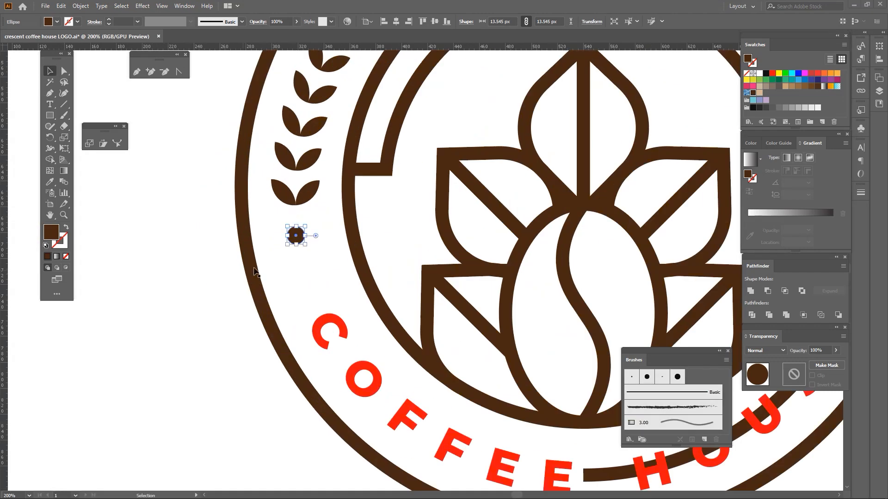
pyautogui.moveTo(298, 236); pyautogui.dragTo(318, 262)
pyautogui.scroll(2, 310, 246)
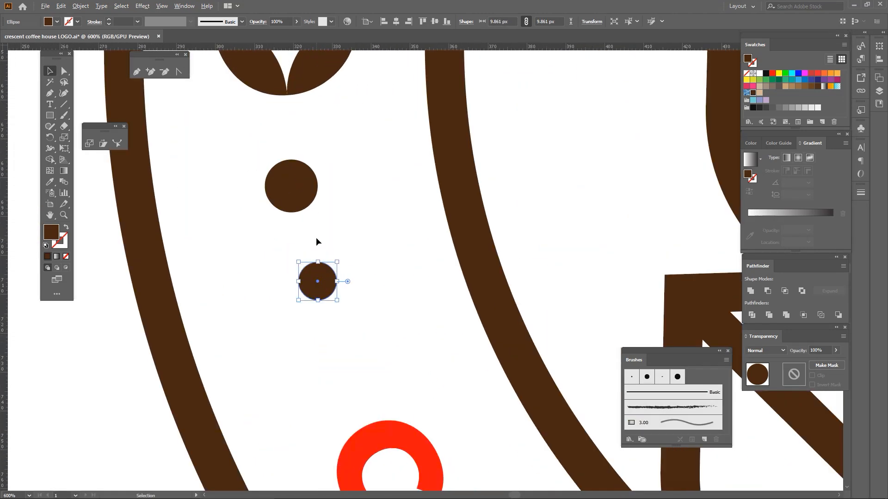
# Step: Move and slightly rotate the two dots together to follow the ring's curve, and group them
pyautogui.keyDown('shift'); pyautogui.click(292, 182); pyautogui.keyUp('shift')
pyautogui.moveTo(293, 182); pyautogui.dragTo(291, 201)
pyautogui.moveTo(343, 177); pyautogui.dragTo(342, 181)
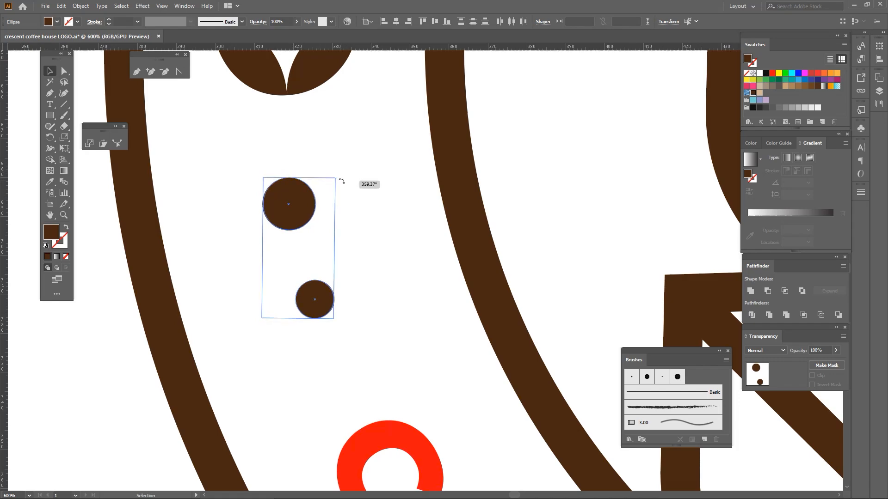
pyautogui.scroll(-2, 342, 182)
pyautogui.scroll(-3, 328, 134)
pyautogui.hotkey('ctrl', 'g')
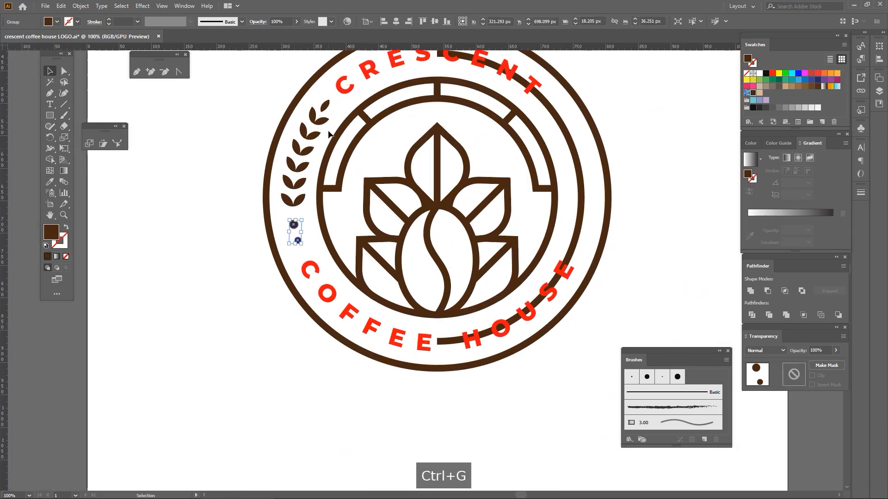
# Step: Group the two dots with the left leaf branch and refine the dots' spacing beneath the lowest leaves
pyautogui.scroll(1, 328, 134)
pyautogui.keyDown('shift'); pyautogui.click(303, 140); pyautogui.keyUp('shift')
pyautogui.scroll(-1, 295, 135)
pyautogui.hotkey('ctrl', 'g')
pyautogui.moveTo(298, 116); pyautogui.dragTo(278, 155)
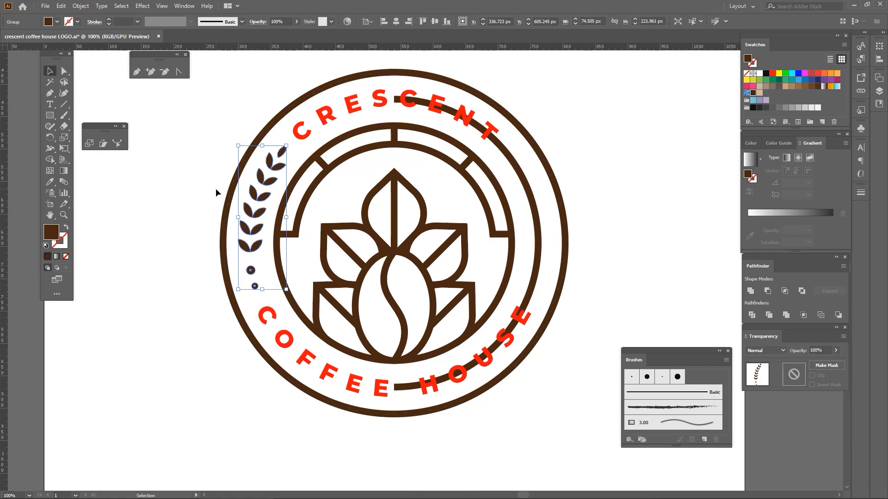
pyautogui.scroll(1, 252, 268)
pyautogui.hotkey('ctrl', 'z')
pyautogui.scroll(-1, 258, 241)
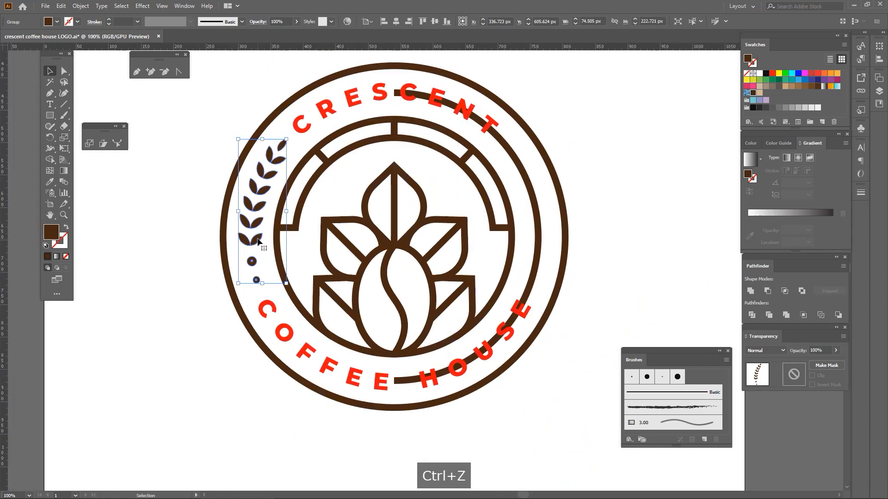
# Step: Reflect a copy of the left branch and dots across the logo's vertical center line
pyautogui.hotkey('ctrl', 'c')
pyautogui.press('r')
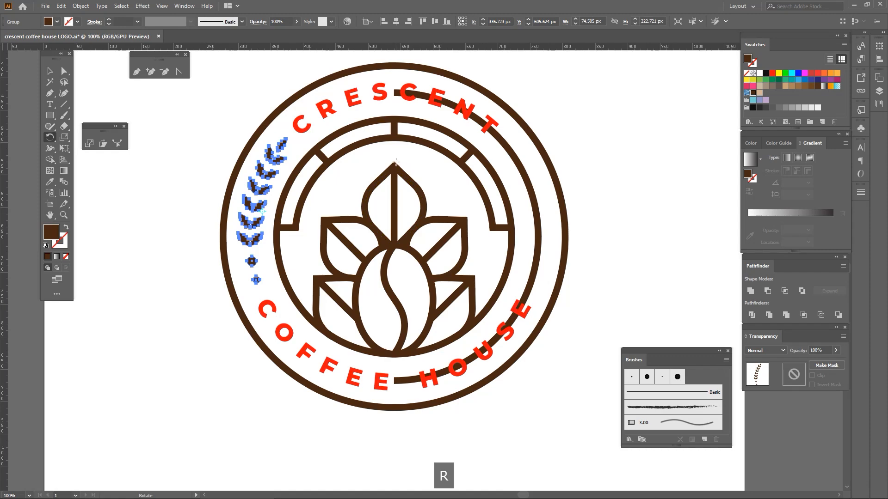
pyautogui.moveTo(509, 179); pyautogui.dragTo(3, 101)
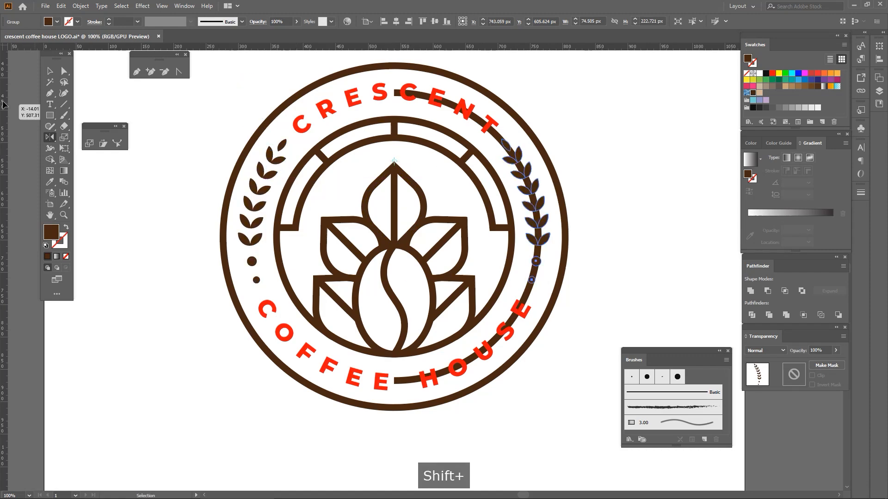
# Step: Examine the curved text paths and overlapping rings in outline view
pyautogui.click(64, 71)
pyautogui.scroll(2, 498, 274)
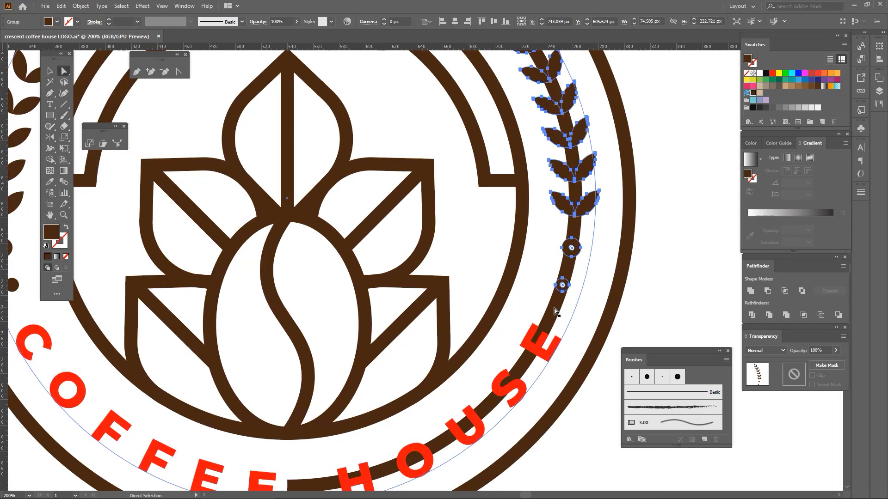
pyautogui.click(555, 311)
pyautogui.scroll(-2, 554, 312)
pyautogui.hotkey('ctrl', 'y')
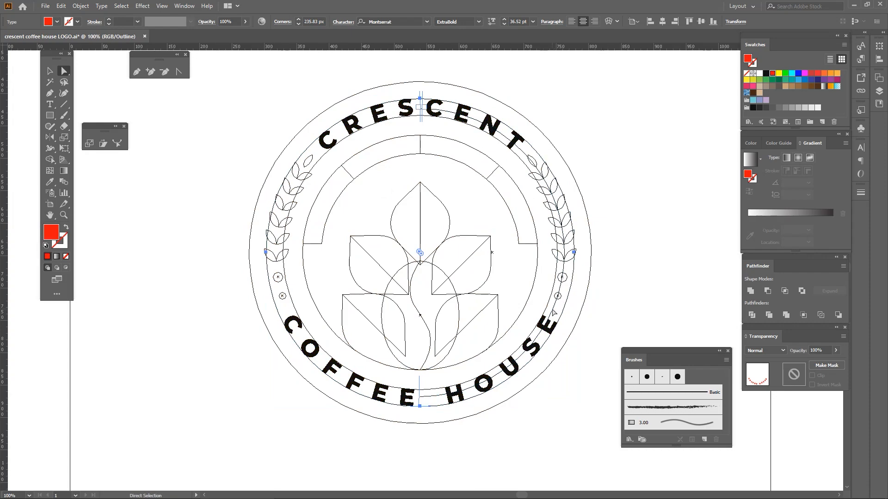
pyautogui.scroll(2, 504, 113)
pyautogui.scroll(-2, 444, 134)
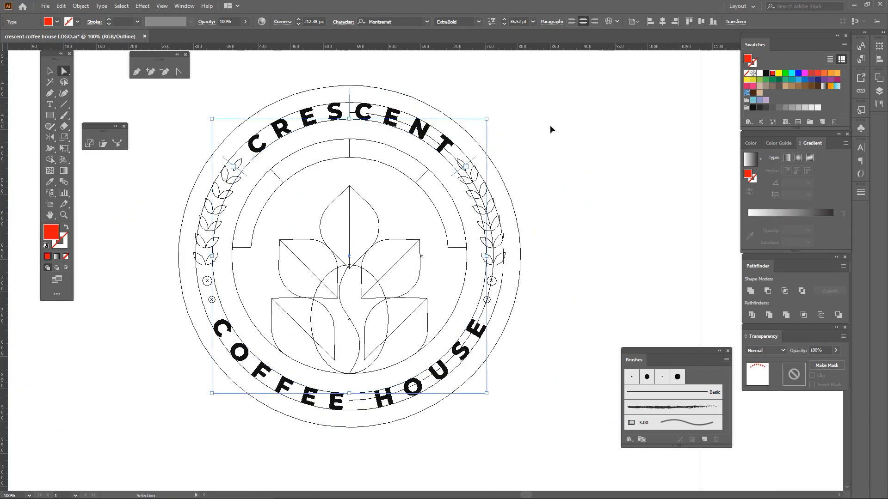
pyautogui.hotkey('ctrl', 'y')
pyautogui.scroll(1, 488, 227)
pyautogui.scroll(-3, 487, 227)
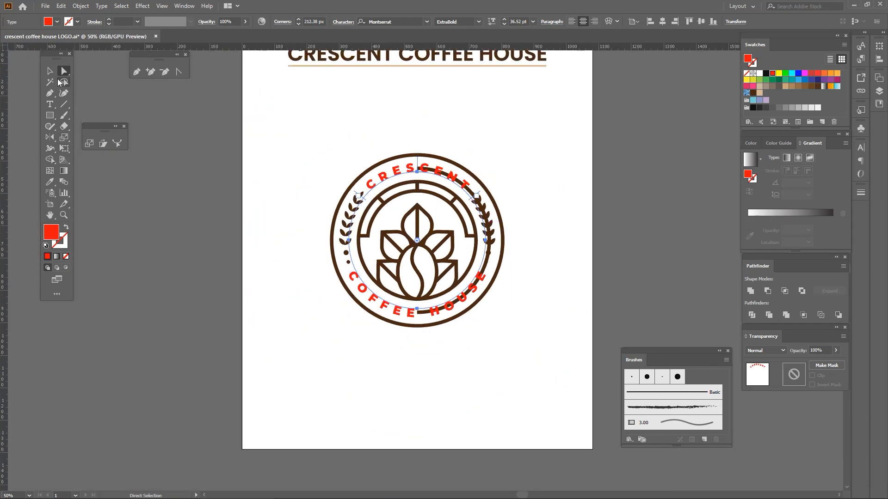
# Step: Convert the curved CRESCENT and COFFEE HOUSE texts to outlines
pyautogui.click(49, 70)
pyautogui.scroll(2, 443, 208)
pyautogui.scroll(-1, 393, 287)
pyautogui.scroll(1, 390, 310)
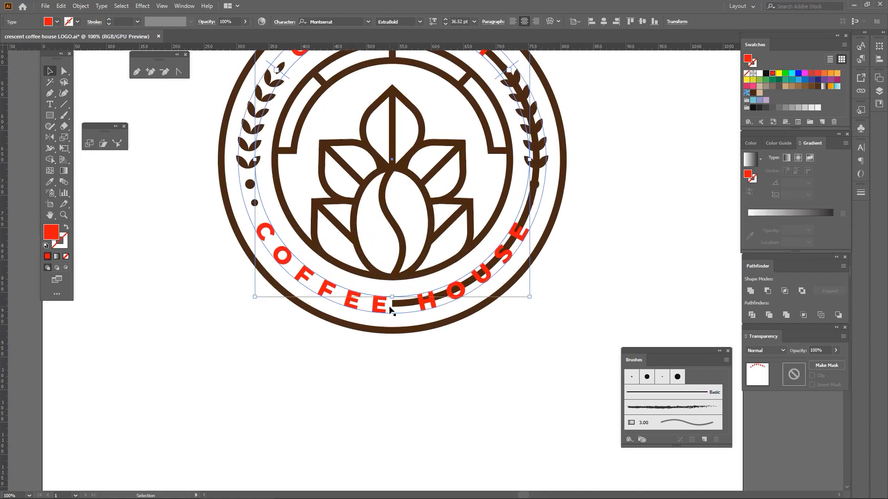
pyautogui.keyDown('shift'); pyautogui.click(389, 310); pyautogui.keyUp('shift')
pyautogui.rightClick(383, 311)
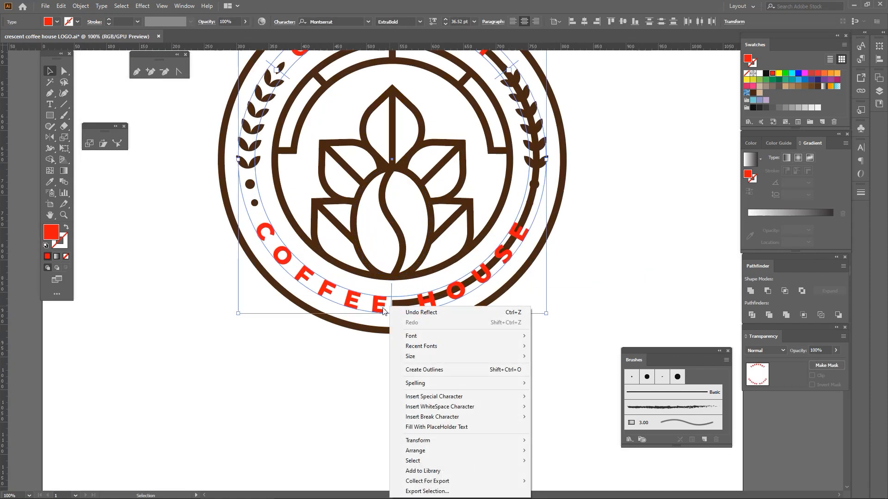
pyautogui.click(419, 369)
# Step: Sample the inner circle's brown with the Eyedropper and apply it to the outlined letters as fill without stroke
pyautogui.scroll(-1, 409, 355)
pyautogui.scroll(1, 410, 179)
pyautogui.press('i')
pyautogui.click(361, 131)
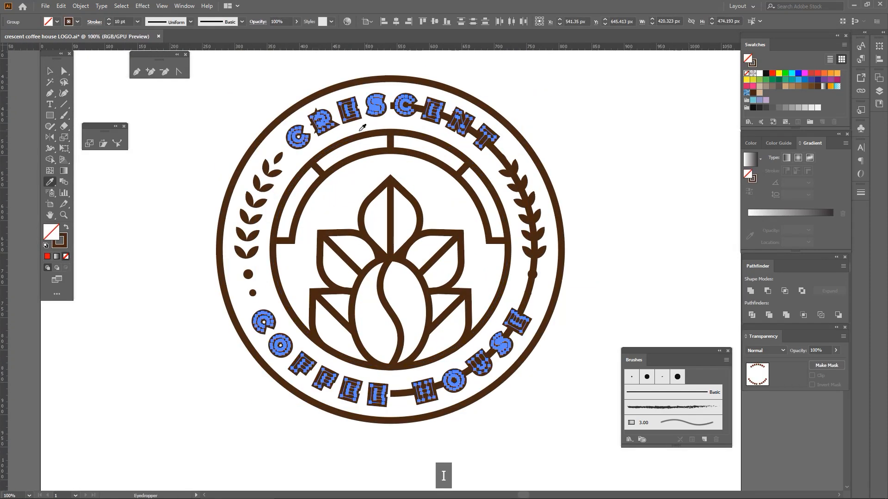
pyautogui.hotkey('shift', 'x')
pyautogui.click(66, 256)
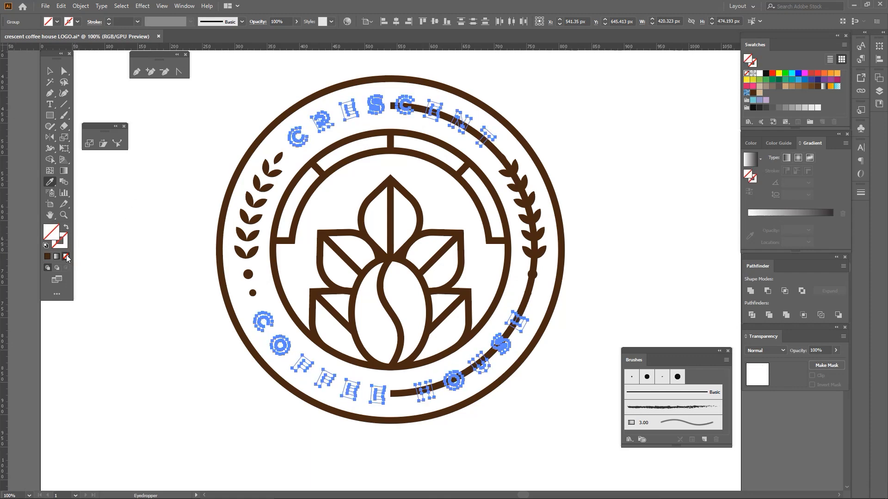
pyautogui.hotkey('ctrl', 'z')
# Step: Group the outlined letters of both curved texts
pyautogui.click(49, 71)
pyautogui.hotkey('ctrl', 'g')
pyautogui.click(156, 271)
# Step: Delete the thick brown half-circle running behind the text and the right leaf branch
pyautogui.scroll(2, 457, 155)
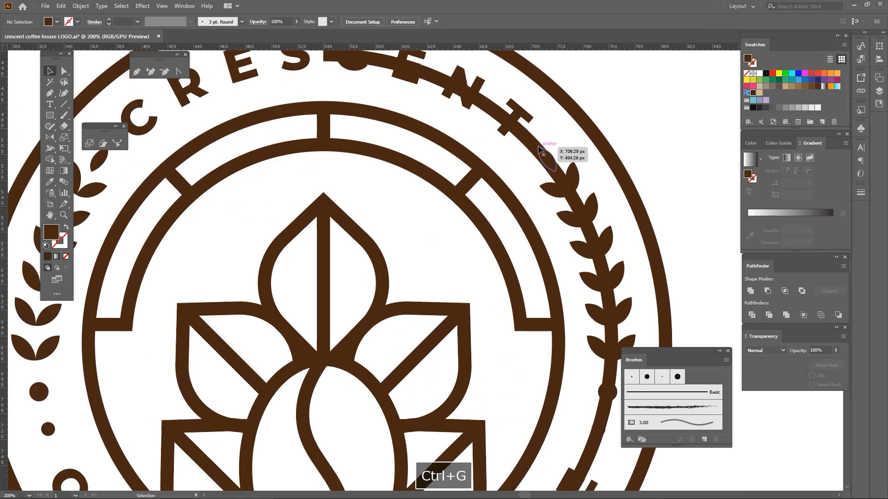
pyautogui.click(525, 139)
pyautogui.scroll(-2, 526, 140)
pyautogui.press('Delete')
pyautogui.scroll(-2, 351, 217)
pyautogui.scroll(1, 350, 216)
# Step: Group the two leaf branches and center them horizontally on the outer circle
pyautogui.click(319, 189)
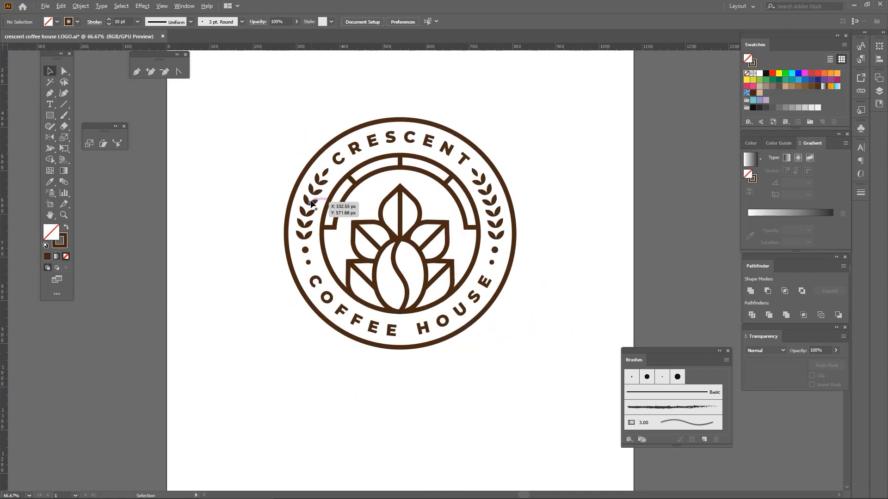
pyautogui.keyDown('shift'); pyautogui.click(503, 215); pyautogui.keyUp('shift')
pyautogui.scroll(1, 503, 211)
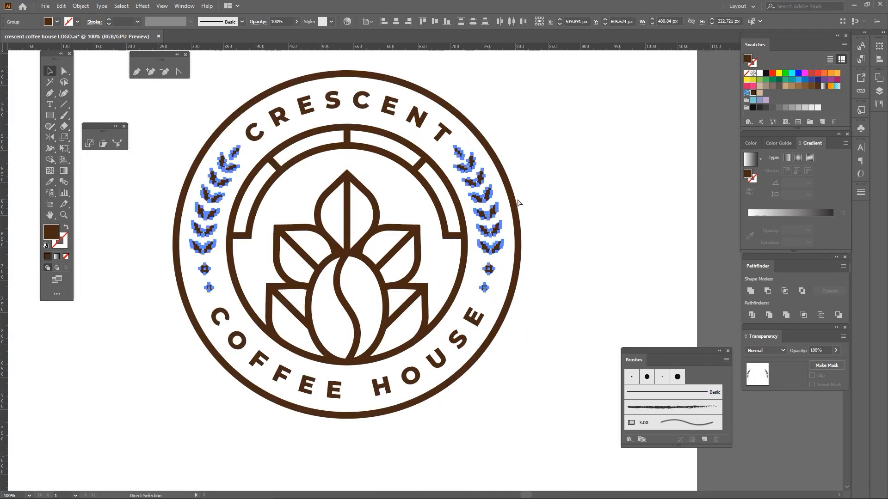
pyautogui.hotkey('ctrl', 'g')
pyautogui.keyDown('shift'); pyautogui.click(513, 218); pyautogui.keyUp('shift')
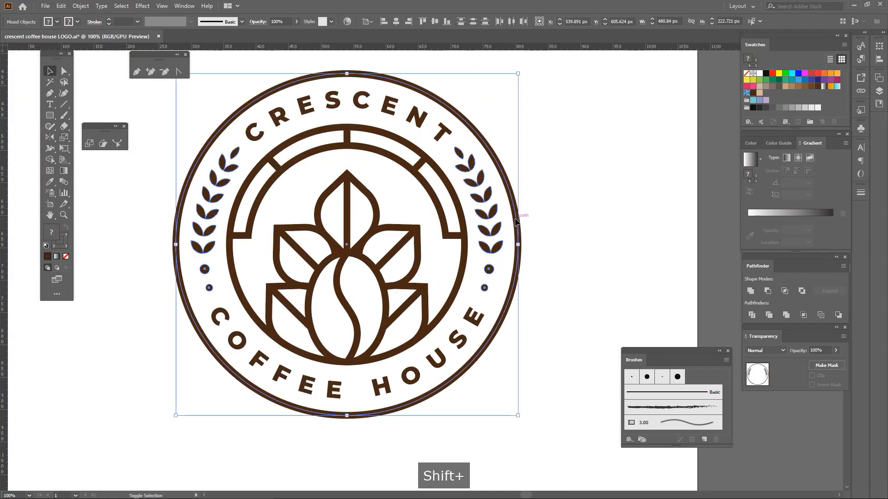
pyautogui.click(398, 21)
pyautogui.click(541, 125)
# Step: Try a red swatch as the fill of the leaf branches and dots
pyautogui.click(491, 212)
pyautogui.click(818, 74)
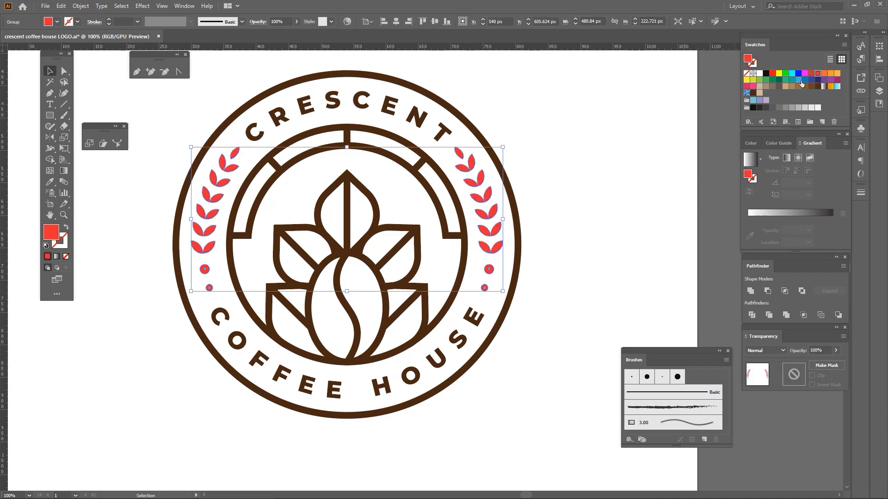
pyautogui.click(573, 159)
pyautogui.scroll(-2, 455, 202)
pyautogui.scroll(1, 450, 183)
# Step: Fill the leaf branches and dots with the light tan swatch
pyautogui.click(472, 182)
pyautogui.click(759, 93)
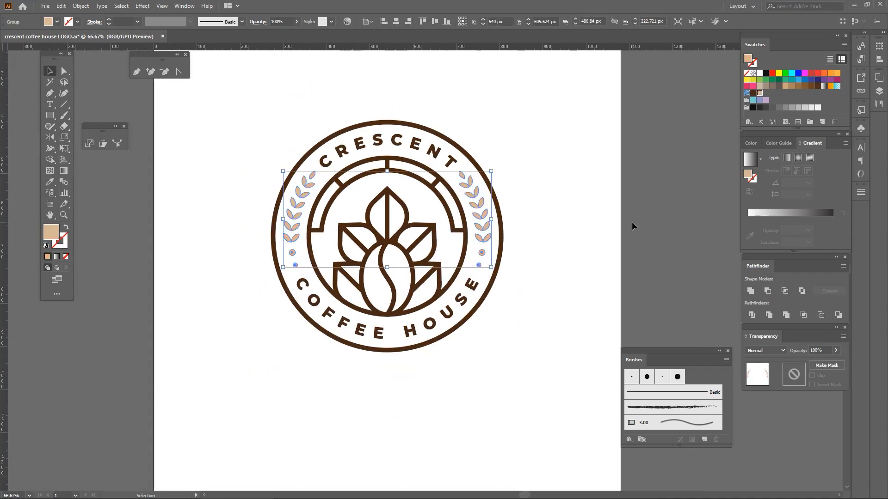
pyautogui.click(631, 224)
pyautogui.scroll(-1, 393, 226)
pyautogui.scroll(1, 394, 222)
# Step: Draw an unfilled brown circle about 218 px in diameter over the petals
pyautogui.scroll(1, 347, 197)
pyautogui.click(347, 192)
pyautogui.moveTo(355, 200); pyautogui.dragTo(334, 179)
pyautogui.press('l')
pyautogui.moveTo(297, 176); pyautogui.dragTo(416, 317)
pyautogui.click(50, 73)
pyautogui.scroll(1, 342, 143)
# Step: Center the new circle horizontally and vertically on the inner ring around the petals
pyautogui.keyDown('shift'); pyautogui.click(355, 131); pyautogui.keyUp('shift')
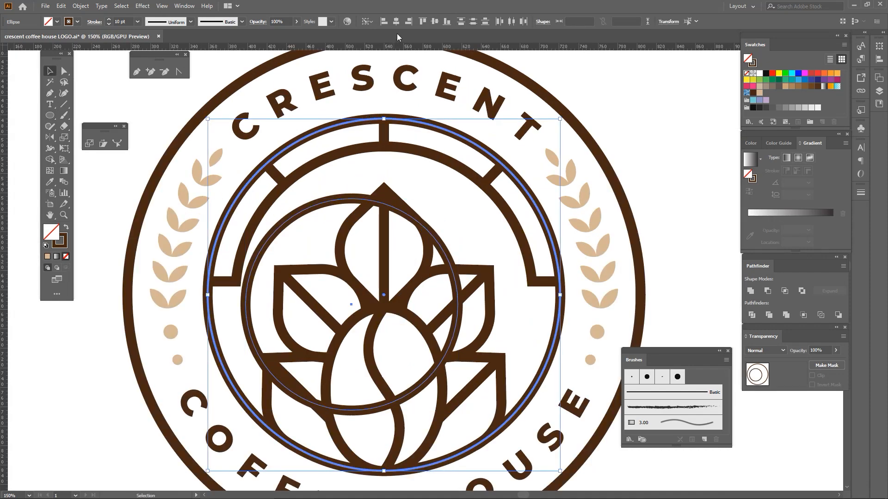
pyautogui.click(415, 176)
pyautogui.click(415, 196)
# Step: Enlarge the new circle about its center to about 294 px so it meets the arch
pyautogui.scroll(1, 415, 196)
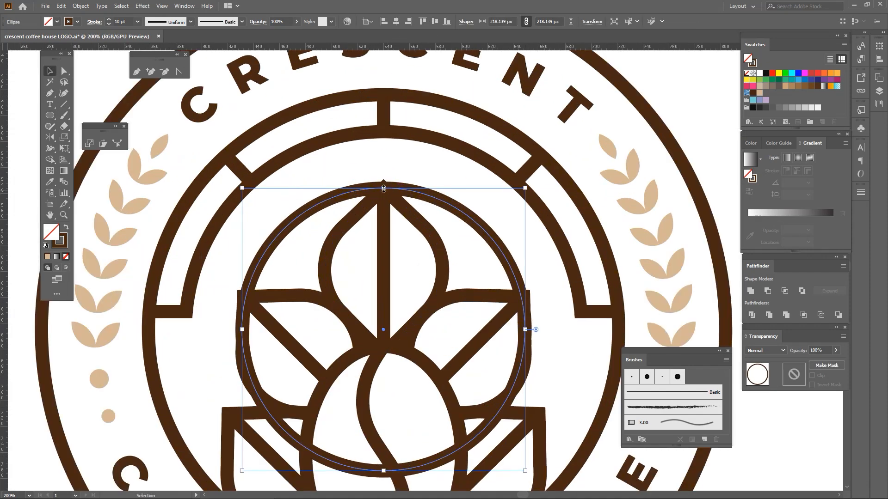
pyautogui.moveTo(386, 184); pyautogui.dragTo(383, 139)
pyautogui.scroll(-1, 385, 168)
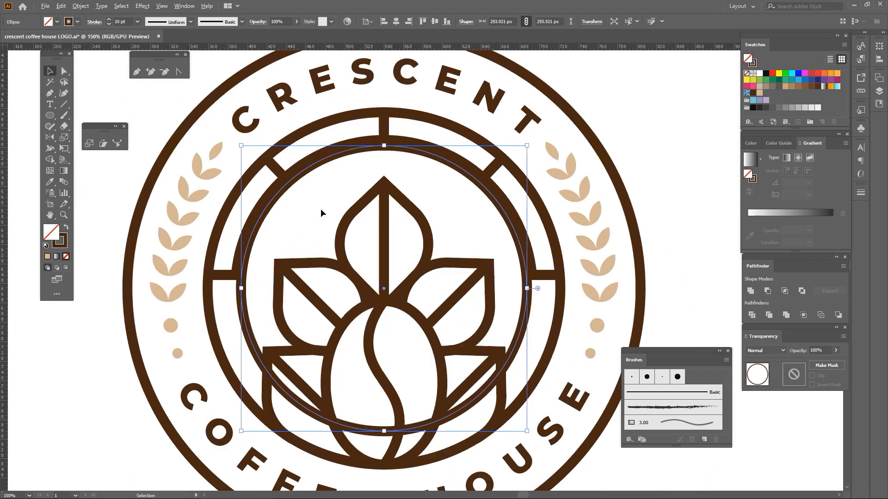
# Step: Move the arch's two lower inner corner anchors inward and cut the arch path at those anchors
pyautogui.scroll(1, 310, 222)
pyautogui.press('space')
pyautogui.click(64, 71)
pyautogui.scroll(1, 207, 318)
pyautogui.moveTo(216, 280); pyautogui.dragTo(255, 280)
pyautogui.scroll(-2, 255, 280)
pyautogui.moveTo(479, 280); pyautogui.dragTo(459, 280)
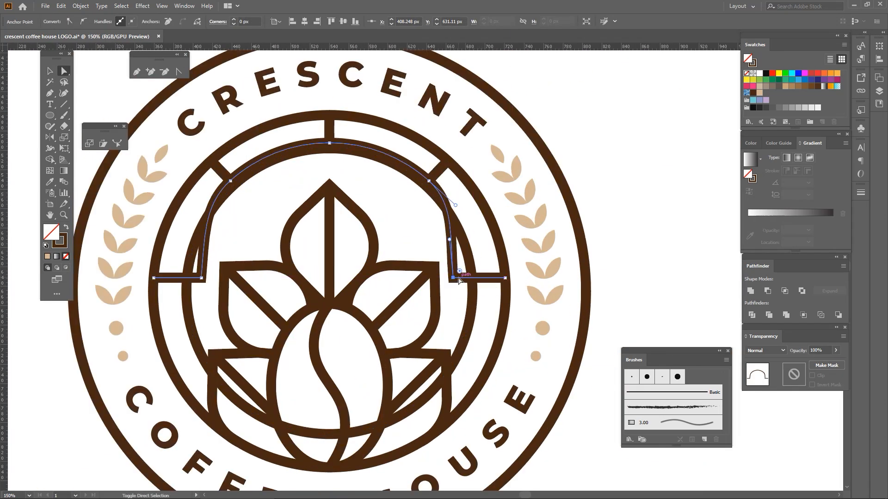
pyautogui.keyDown('shift'); pyautogui.click(202, 279); pyautogui.keyUp('shift')
pyautogui.click(198, 22)
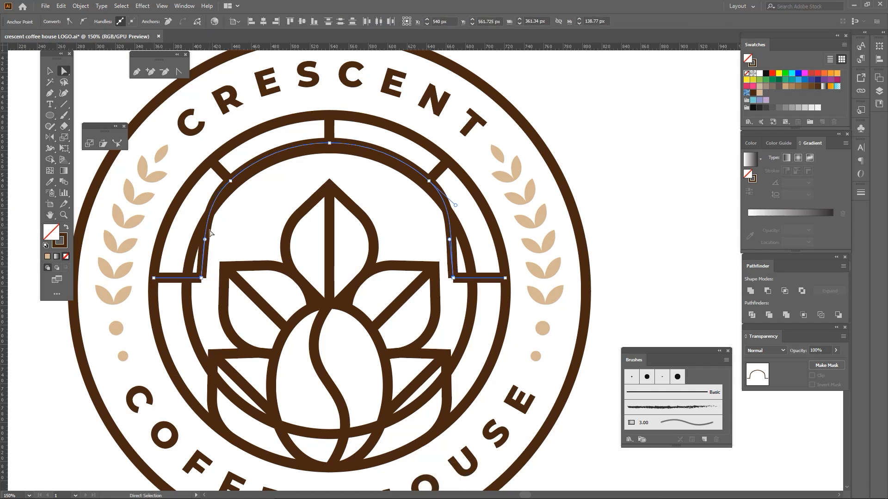
# Step: Delete the old curved arch segments between the cut anchors, keeping the short horizontal lines at both ends
pyautogui.click(213, 233)
pyautogui.click(202, 263)
pyautogui.press('Delete')
pyautogui.press('Delete')
pyautogui.scroll(2, 227, 186)
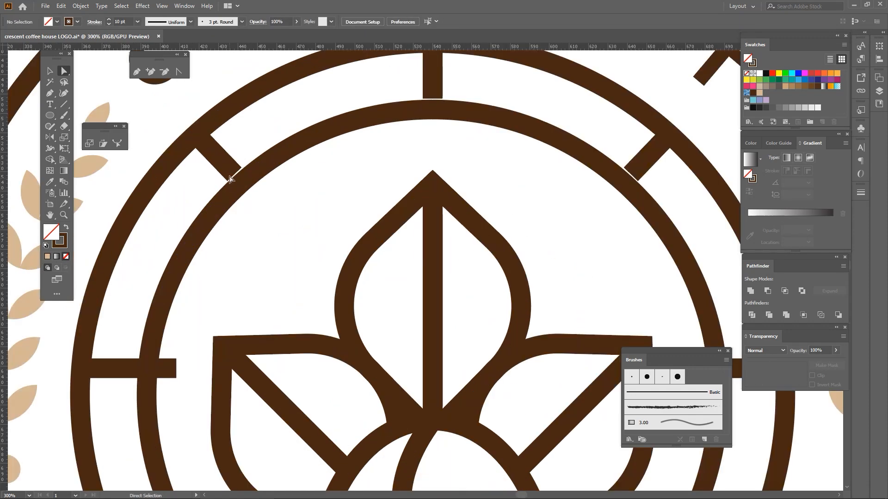
# Step: Extend the inner ends of the two diagonal spokes and the central vertical spoke to meet the new circle's path
pyautogui.click(228, 176)
pyautogui.moveTo(240, 181); pyautogui.dragTo(242, 184)
pyautogui.moveTo(365, 148); pyautogui.dragTo(251, 211)
pyautogui.click(321, 143)
pyautogui.moveTo(319, 163); pyautogui.dragTo(319, 172)
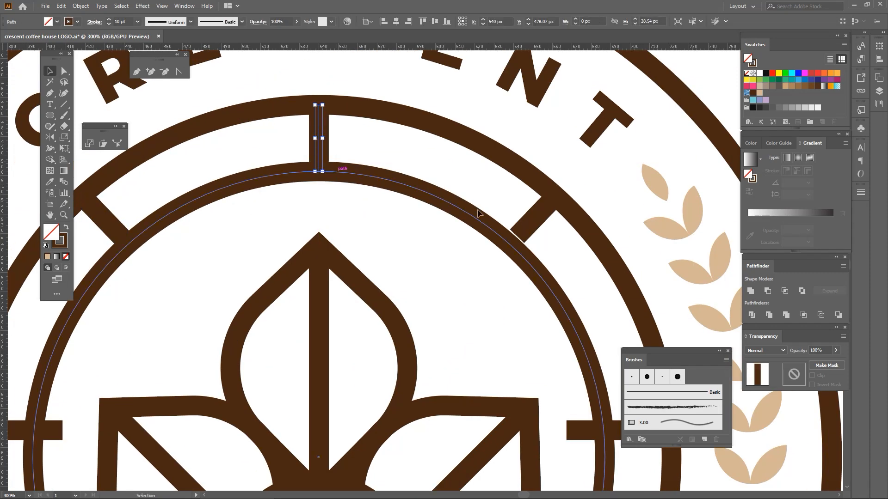
pyautogui.click(536, 215)
pyautogui.scroll(-2, 535, 215)
pyautogui.scroll(2, 529, 214)
pyautogui.moveTo(529, 214); pyautogui.dragTo(508, 227)
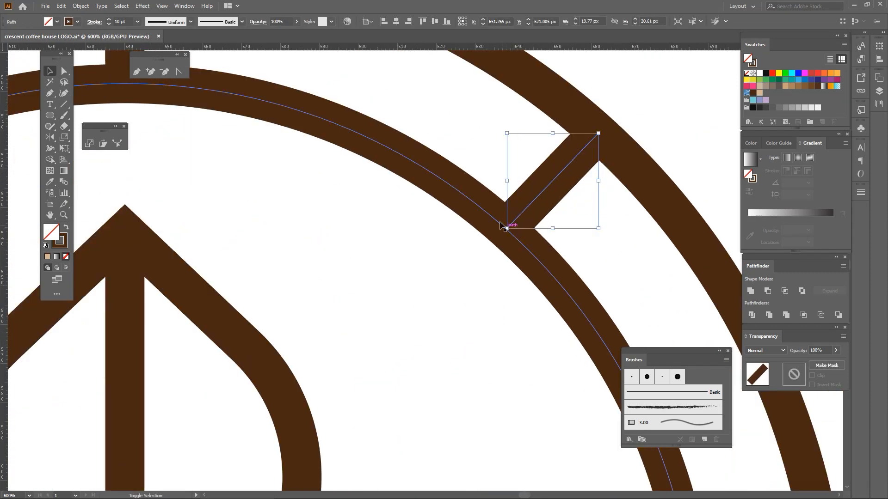
# Step: Use the Shape Builder on the circle and both horizontal lines to cut away the circle's lower arc and the overhanging line ends
pyautogui.scroll(-3, 507, 227)
pyautogui.scroll(1, 540, 290)
pyautogui.keyDown('shift'); pyautogui.click(346, 276); pyautogui.keyUp('shift')
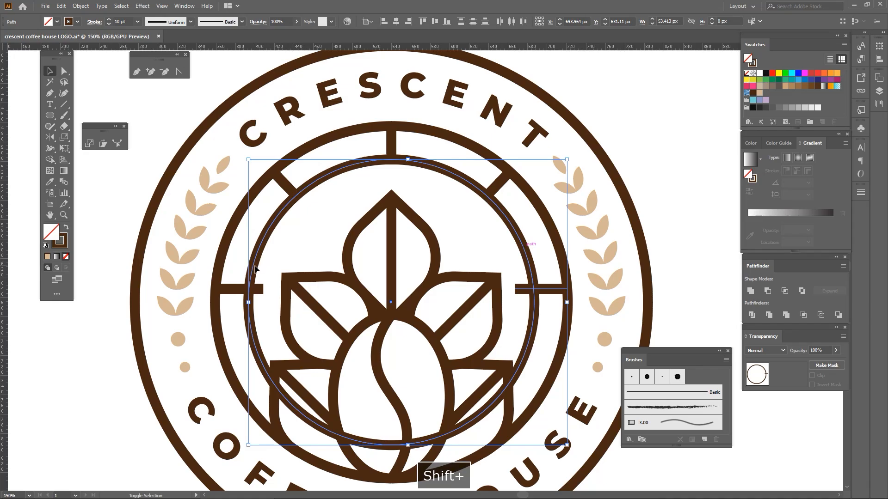
pyautogui.click(50, 160)
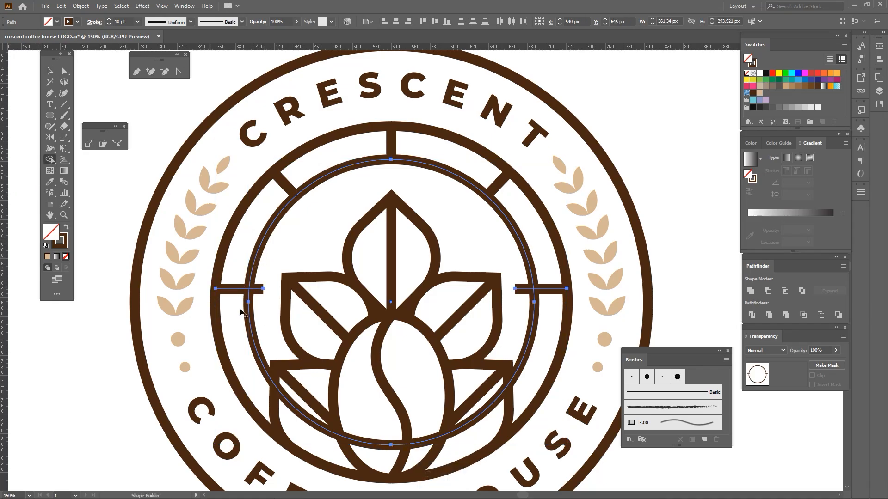
pyautogui.scroll(3, 240, 296)
pyautogui.scroll(-4, 451, 277)
pyautogui.scroll(3, 460, 278)
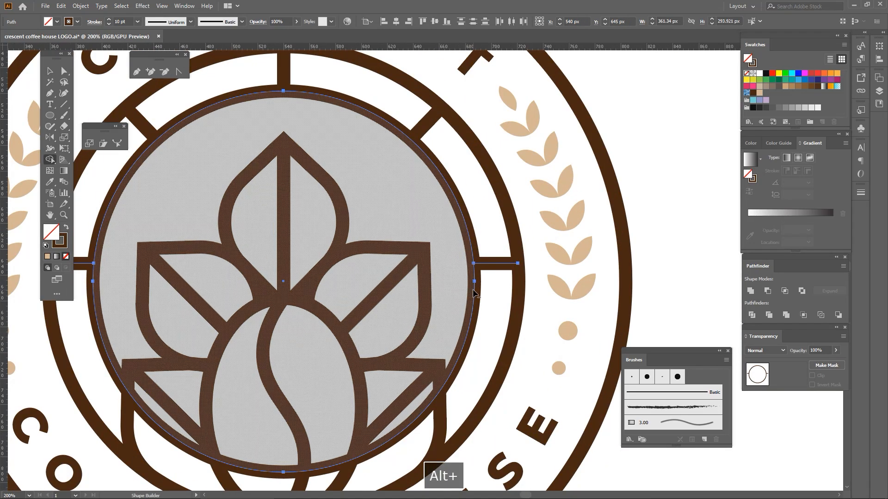
pyautogui.keyDown('alt'); pyautogui.click(474, 292); pyautogui.keyUp('alt')
pyautogui.scroll(-3, 458, 299)
# Step: Join the arch's curve to the horizontal end lines at both lower inner corners
pyautogui.click(179, 249)
pyautogui.scroll(5, 323, 290)
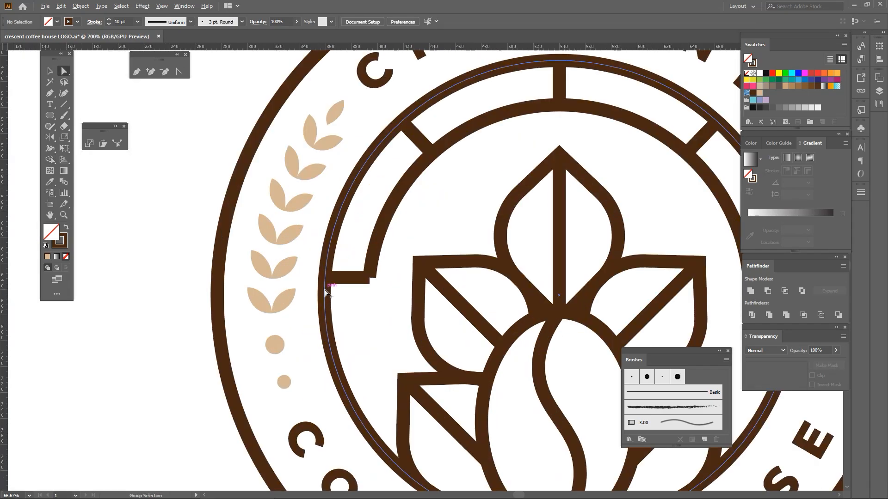
pyautogui.moveTo(401, 279); pyautogui.dragTo(422, 256)
pyautogui.scroll(-3, 388, 274)
pyautogui.hotkey('ctrl', 'j')
pyautogui.scroll(-2, 425, 208)
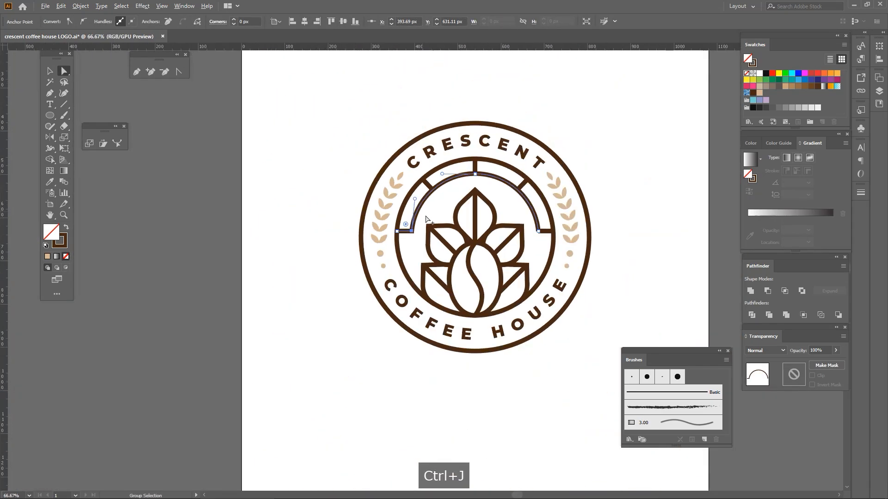
pyautogui.scroll(4, 547, 218)
pyautogui.moveTo(478, 302); pyautogui.dragTo(512, 282)
pyautogui.hotkey('ctrl', 'j')
pyautogui.scroll(-2, 382, 213)
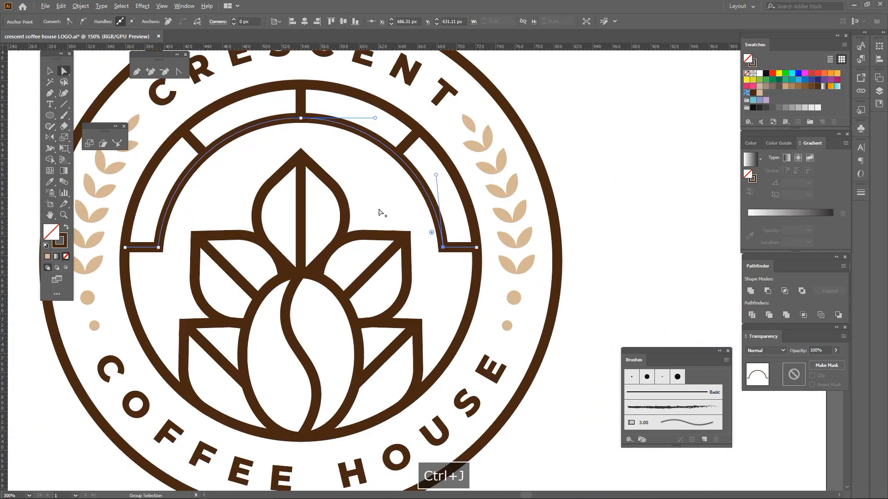
# Step: Duplicate the complete logo and place the copy beside the artboard, left of the original
pyautogui.click(48, 72)
pyautogui.hotkey('ctrl', '0')
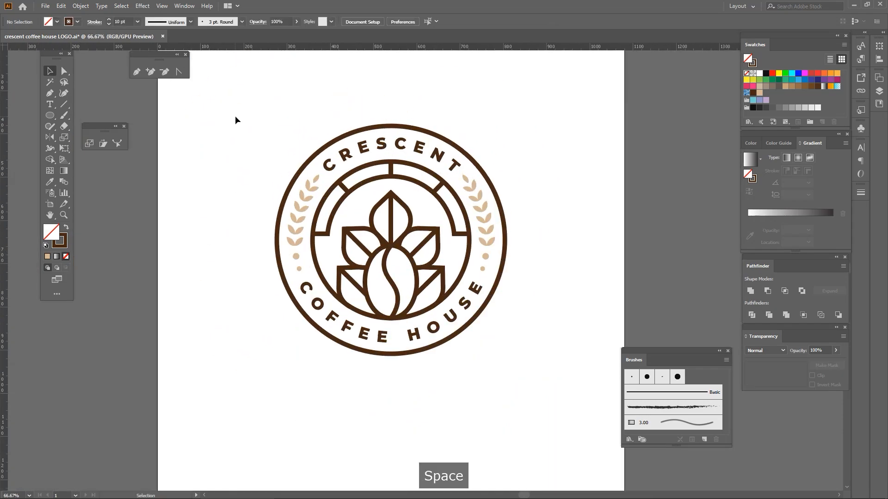
pyautogui.moveTo(235, 116); pyautogui.dragTo(527, 362)
pyautogui.hotkey('ctrl', '+')
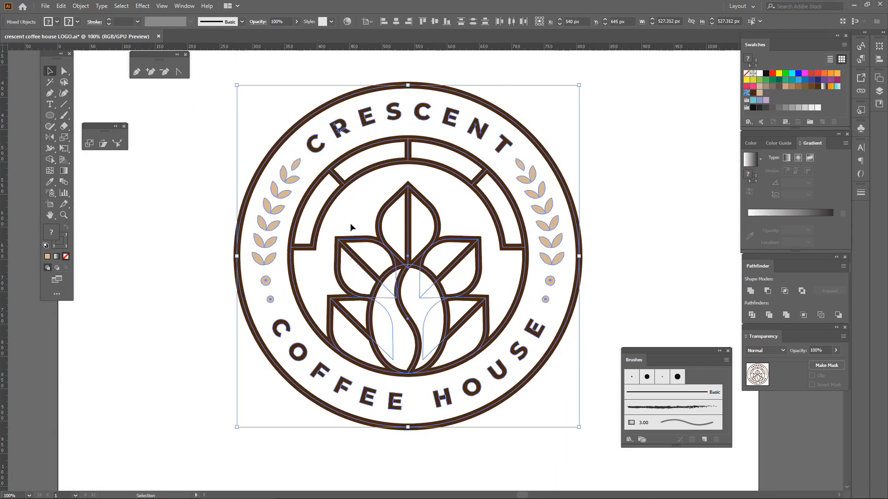
pyautogui.hotkey('ctrl', '-')
pyautogui.hotkey('ctrl', '-')
pyautogui.moveTo(433, 254); pyautogui.dragTo(149, 264)
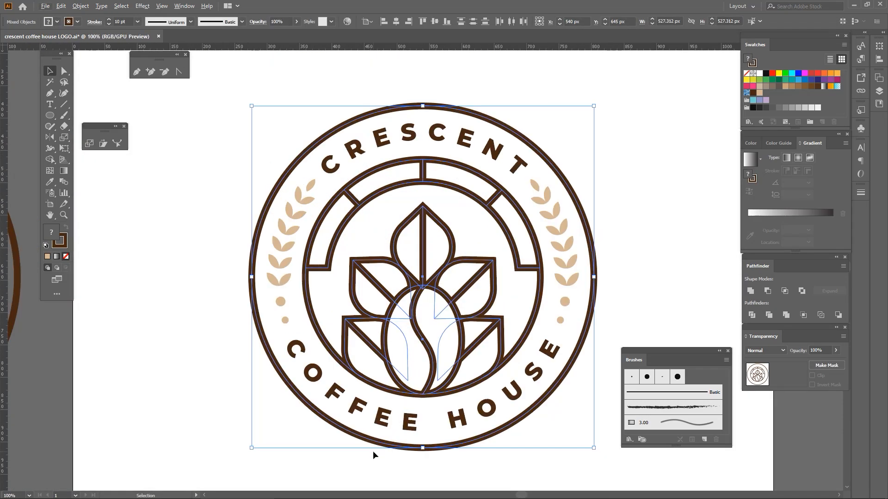
# Step: Group the inner emblem's line art without the outer circle and set its stroke weight to 8 pt
pyautogui.keyDown('shift'); pyautogui.click(375, 444); pyautogui.keyUp('shift')
pyautogui.hotkey('ctrl', 'g')
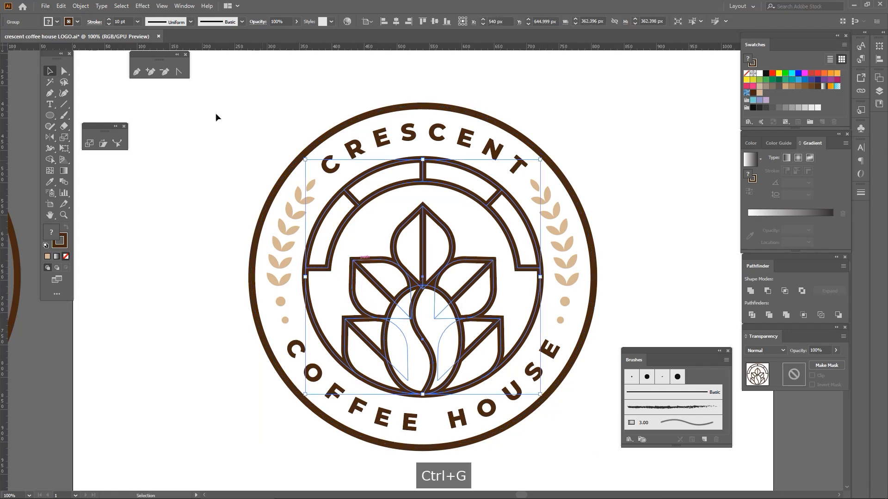
pyautogui.click(121, 21)
pyautogui.press('Down')
pyautogui.press('Down')
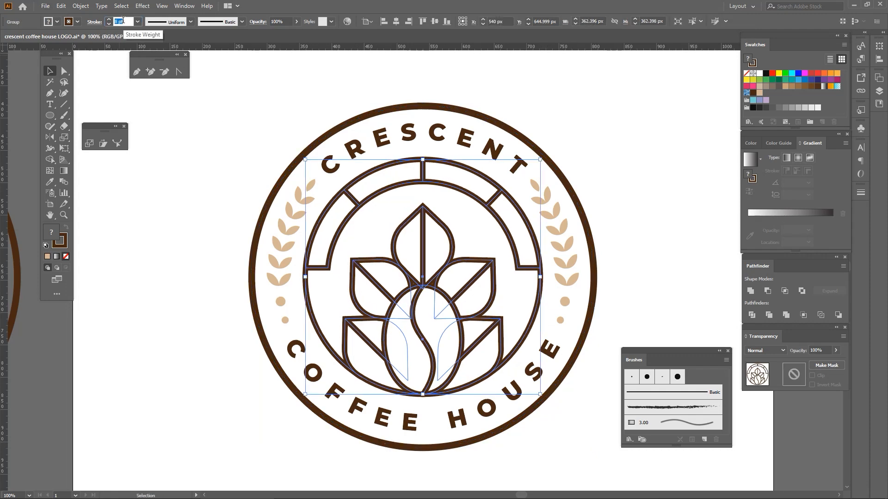
pyautogui.click(47, 8)
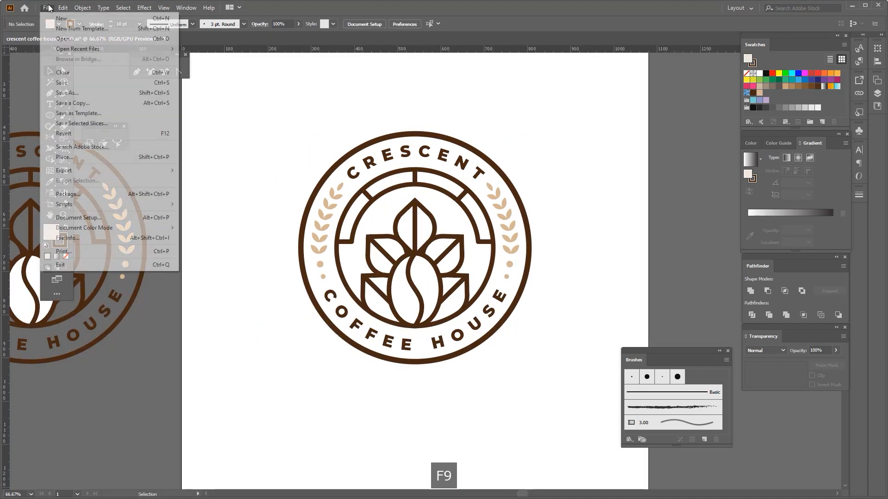
# Step: Select the whole logo on the artboard and convert its strokes to filled shapes with Outline Stroke
pyautogui.click(47, 7)
pyautogui.moveTo(249, 116); pyautogui.dragTo(567, 374)
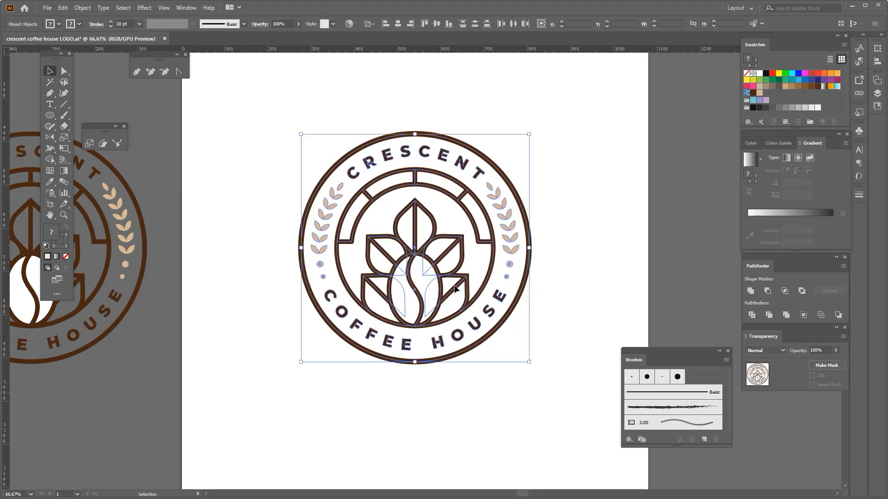
pyautogui.click(82, 8)
pyautogui.moveTo(95, 227)
pyautogui.click(236, 249)
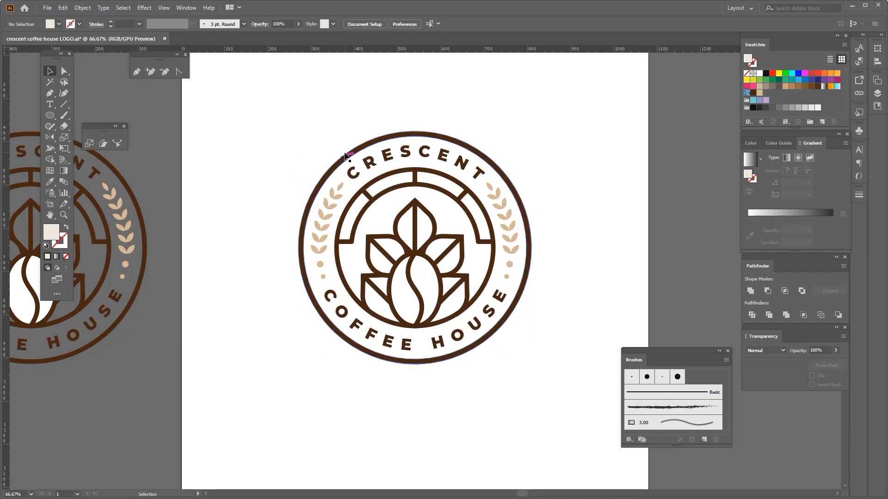
# Step: Fill all parts of the outlined logo, including the leaves and dots, with the dark brown swatch and group them
pyautogui.hotkey('ctrl', '1')
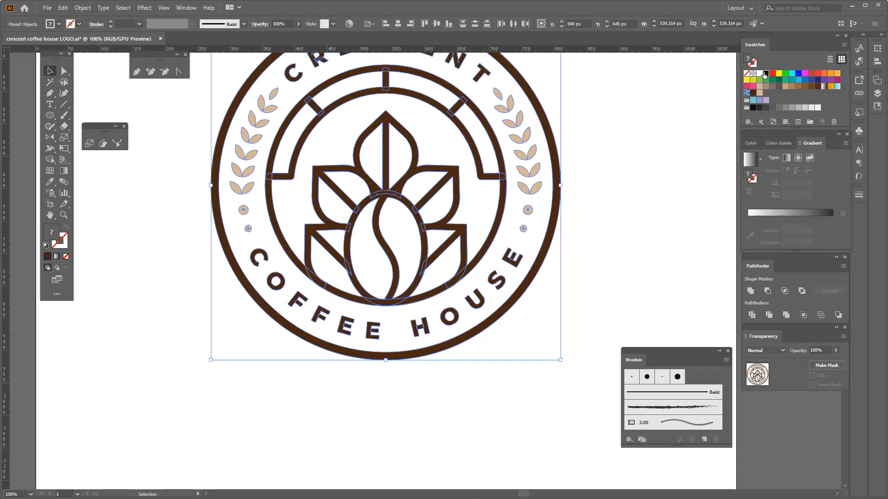
pyautogui.click(764, 74)
pyautogui.hotkey('ctrl', '-')
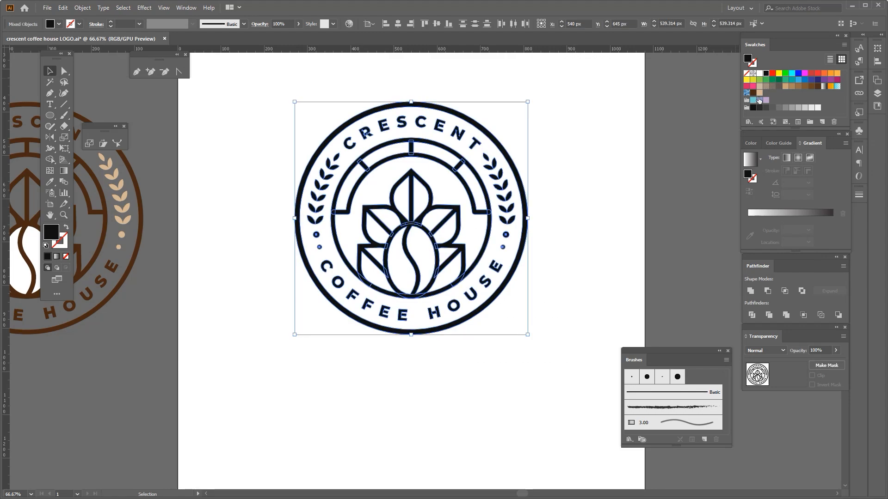
pyautogui.click(753, 93)
pyautogui.moveTo(565, 104); pyautogui.dragTo(569, 122)
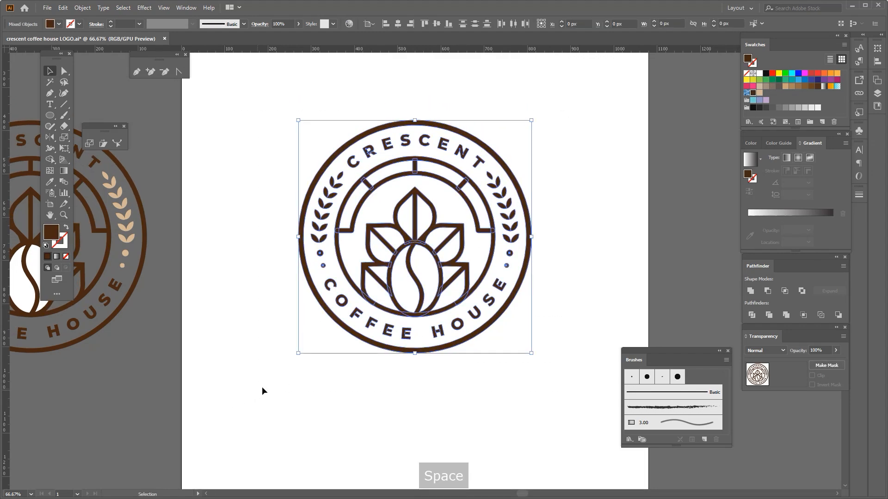
pyautogui.hotkey('ctrl', 'g')
pyautogui.click(284, 393)
# Step: Draw a brown-filled circle about 587 px in diameter and center it horizontally and vertically with the logo
pyautogui.click(50, 115)
pyautogui.moveTo(312, 263); pyautogui.dragTo(439, 390)
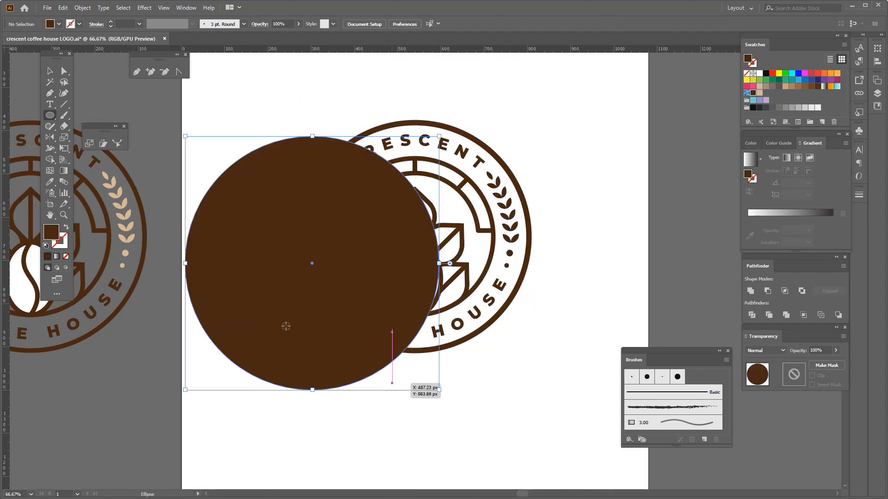
pyautogui.keyDown('shift'); pyautogui.click(444, 240); pyautogui.keyUp('shift')
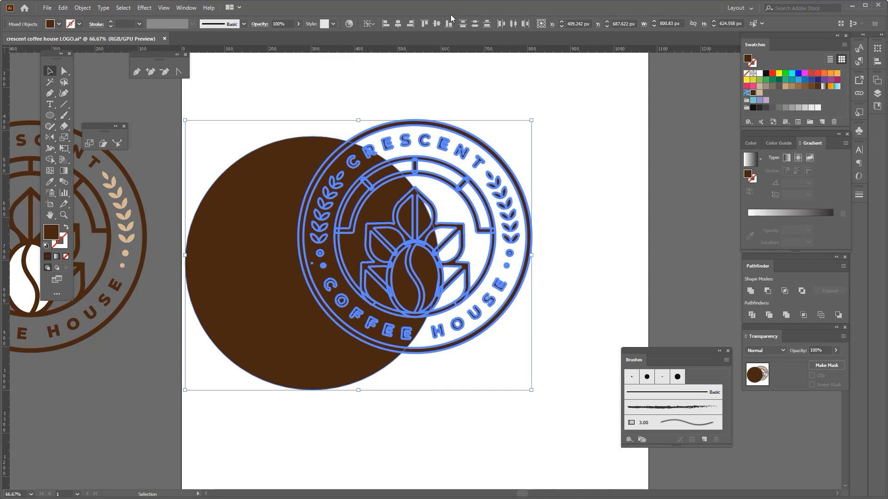
pyautogui.click(436, 24)
pyautogui.click(397, 23)
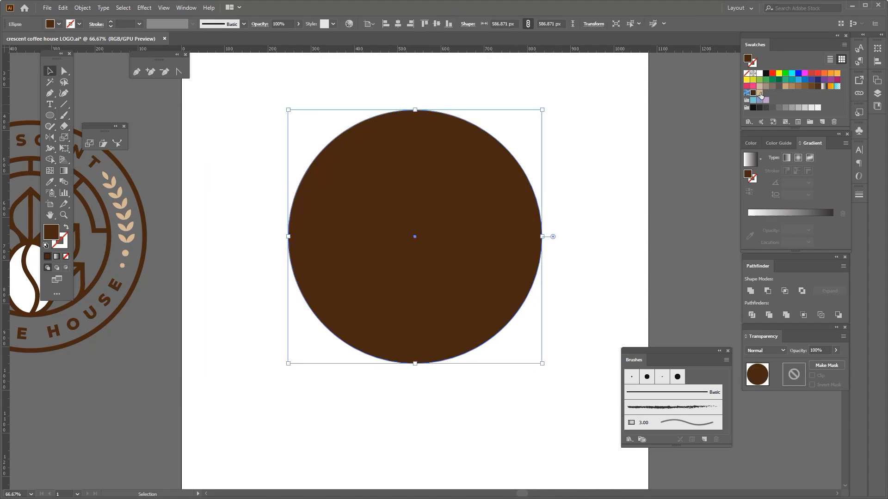
# Step: Fill the new circle with the tan swatch and send it behind the logo
pyautogui.click(759, 92)
pyautogui.hotkey('ctrl', 'shift', '[')
pyautogui.hotkey('ctrl', '1')
pyautogui.click(549, 238)
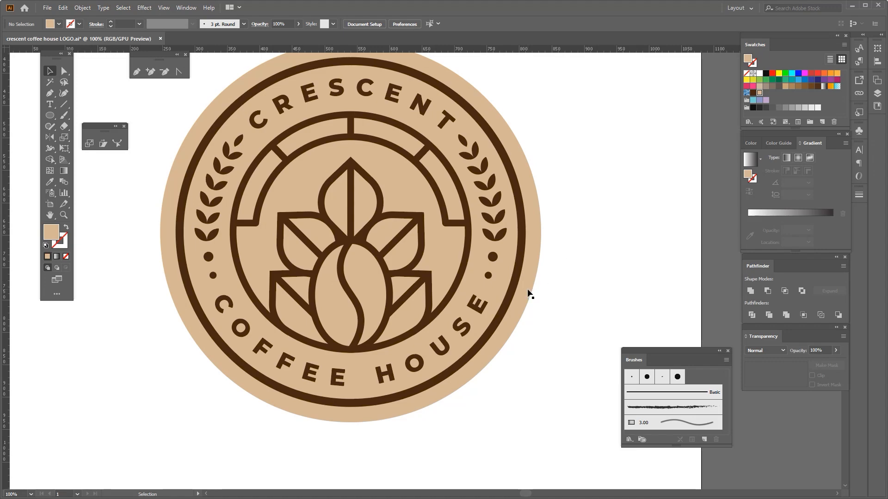
# Step: Lighten the backing circle's tan fill to a brighter peach
pyautogui.click(527, 290)
pyautogui.scroll(-2, 526, 289)
pyautogui.doubleClick(49, 232)
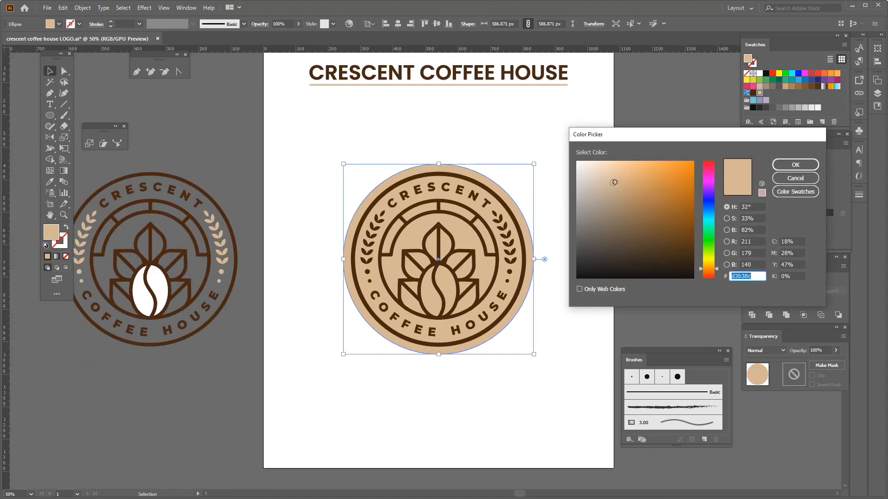
pyautogui.click(798, 166)
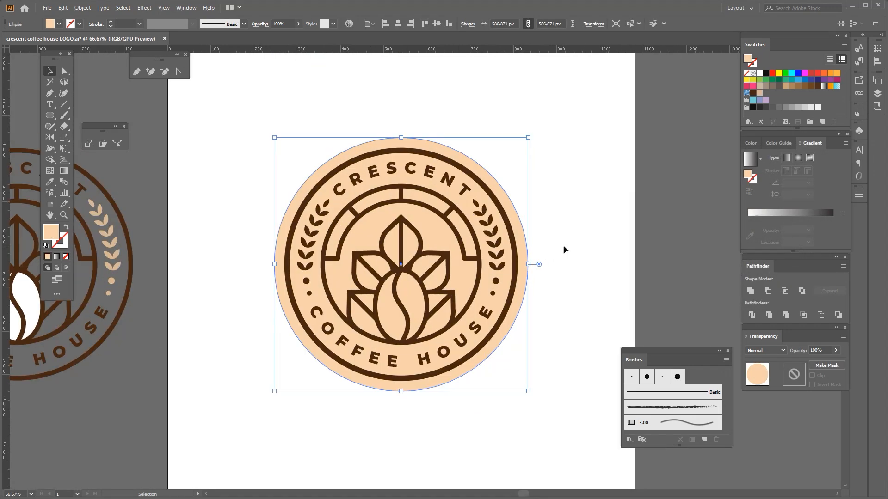
# Step: Shrink the backing circle to about 569 px in diameter and set its fill to pale peach #ffdfc0
pyautogui.scroll(6, 347, 416)
pyautogui.moveTo(327, 353); pyautogui.dragTo(326, 326)
pyautogui.scroll(-6, 386, 317)
pyautogui.scroll(1, 385, 279)
pyautogui.click(386, 279)
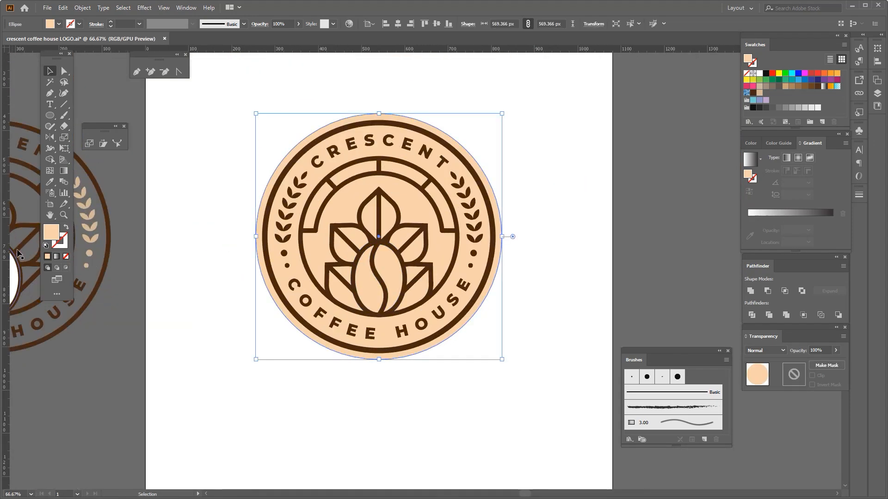
pyautogui.doubleClick(50, 232)
pyautogui.click(774, 166)
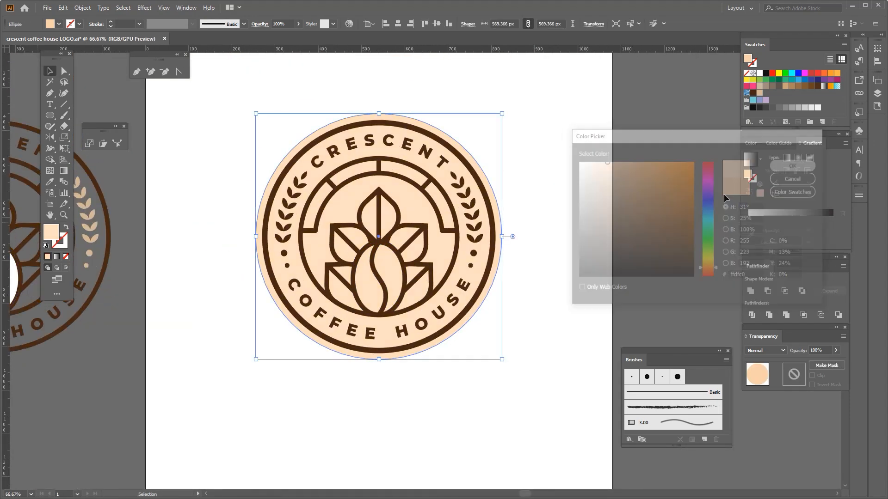